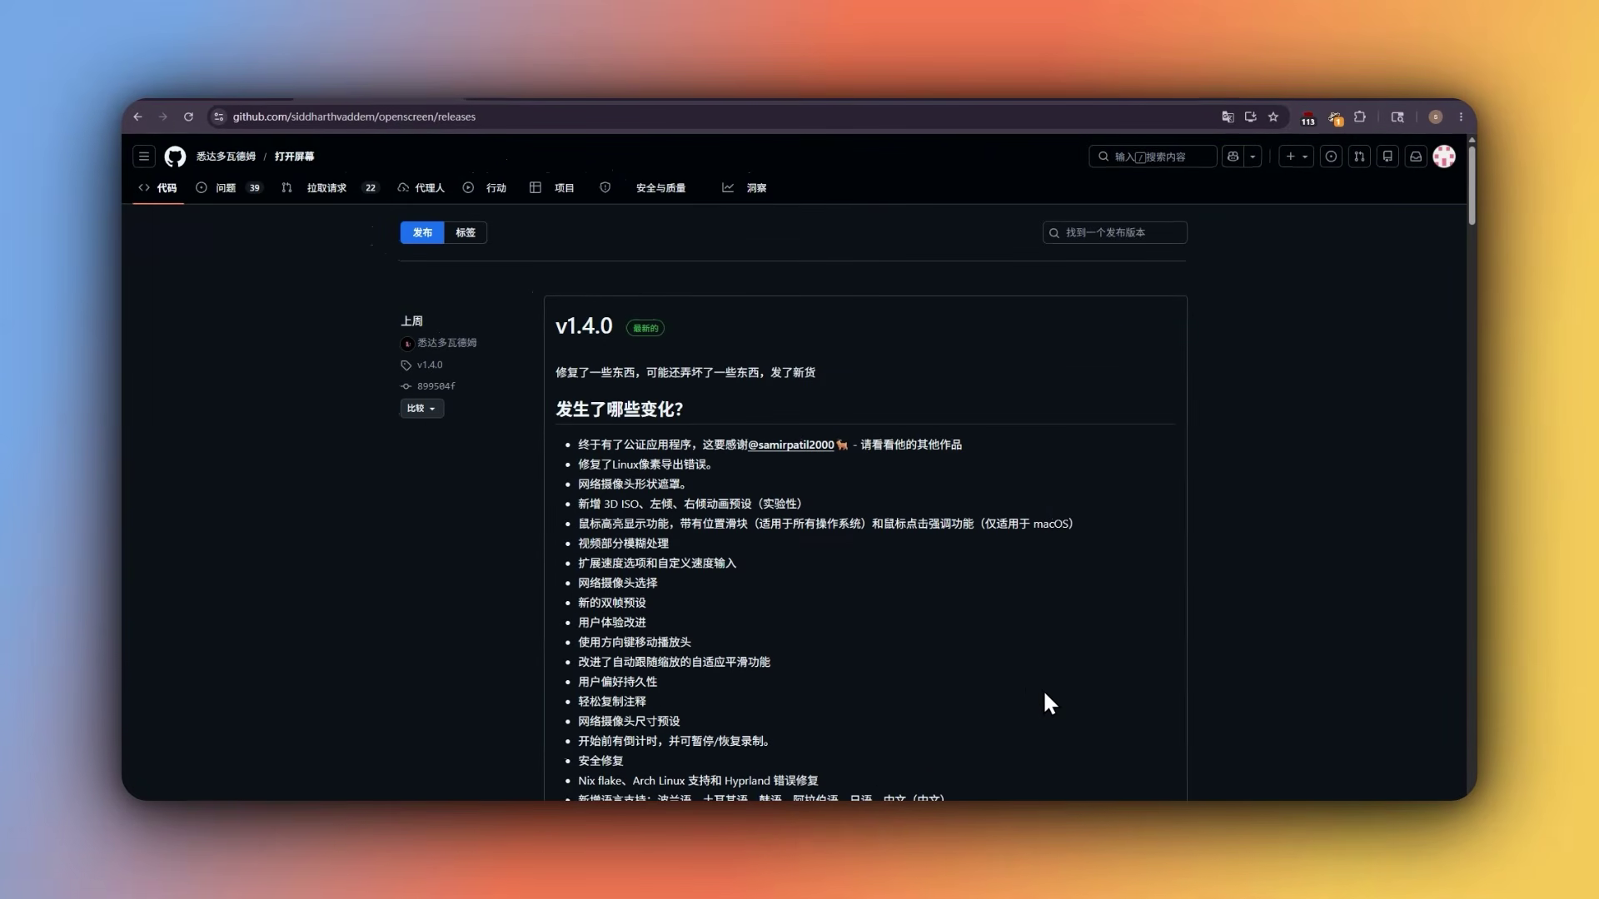
- Review the v1.4.0 release notes and downloadable assets, and open the openscreen repository's main page
{"action": "scroll", "coordinate": [783, 549], "scroll_direction": "down", "scroll_amount": 6}
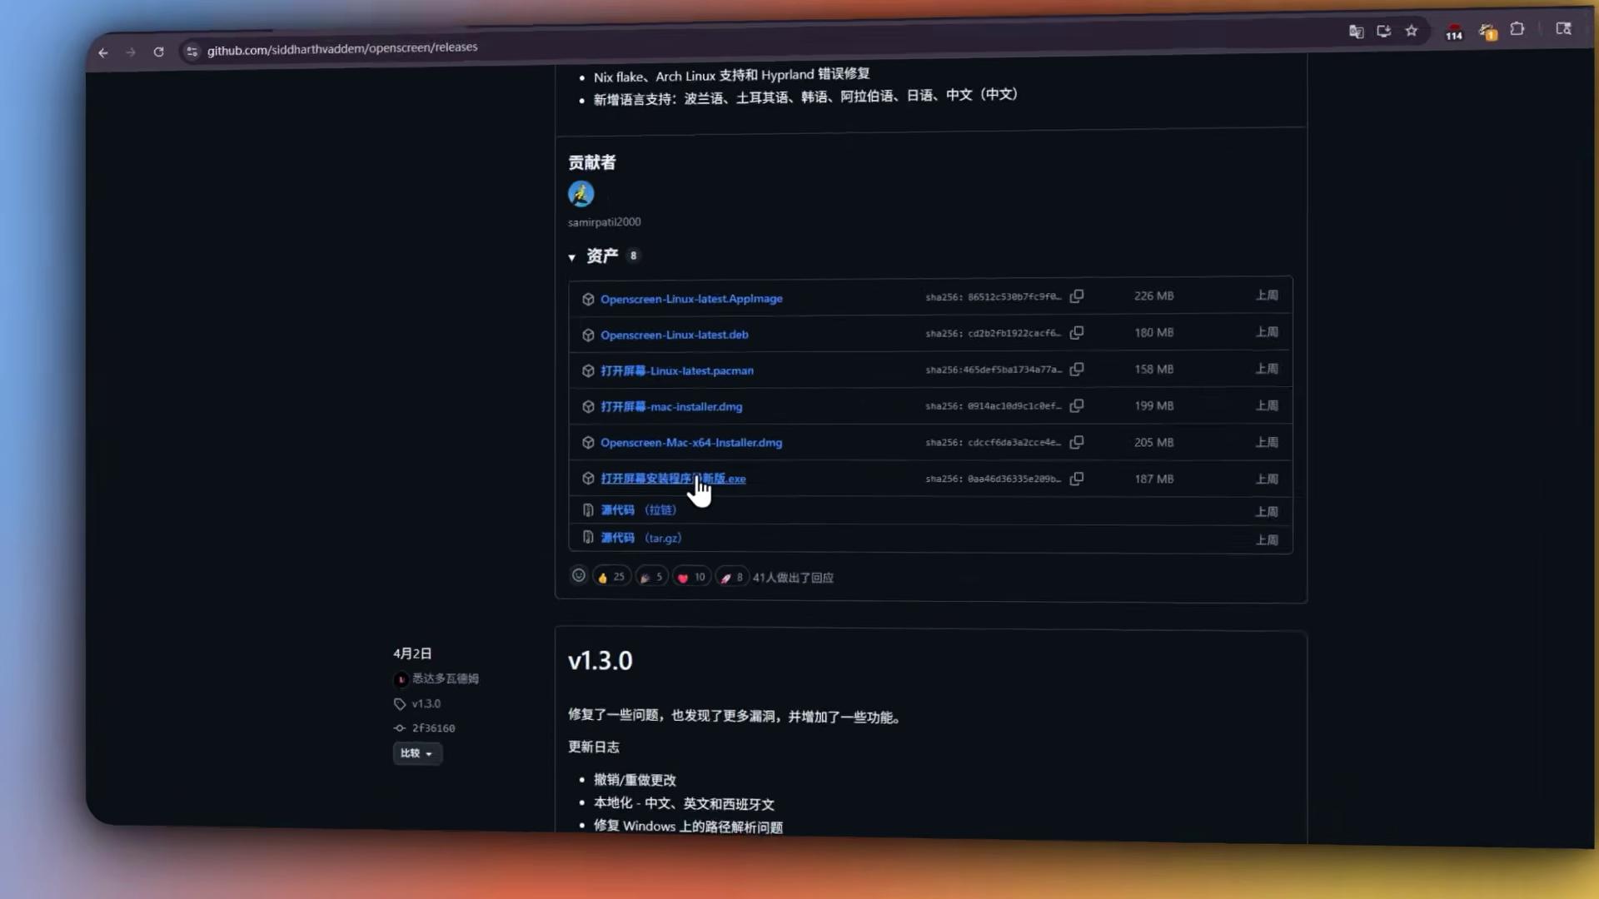
{"action": "scroll", "coordinate": [773, 457], "scroll_direction": "up", "scroll_amount": 8}
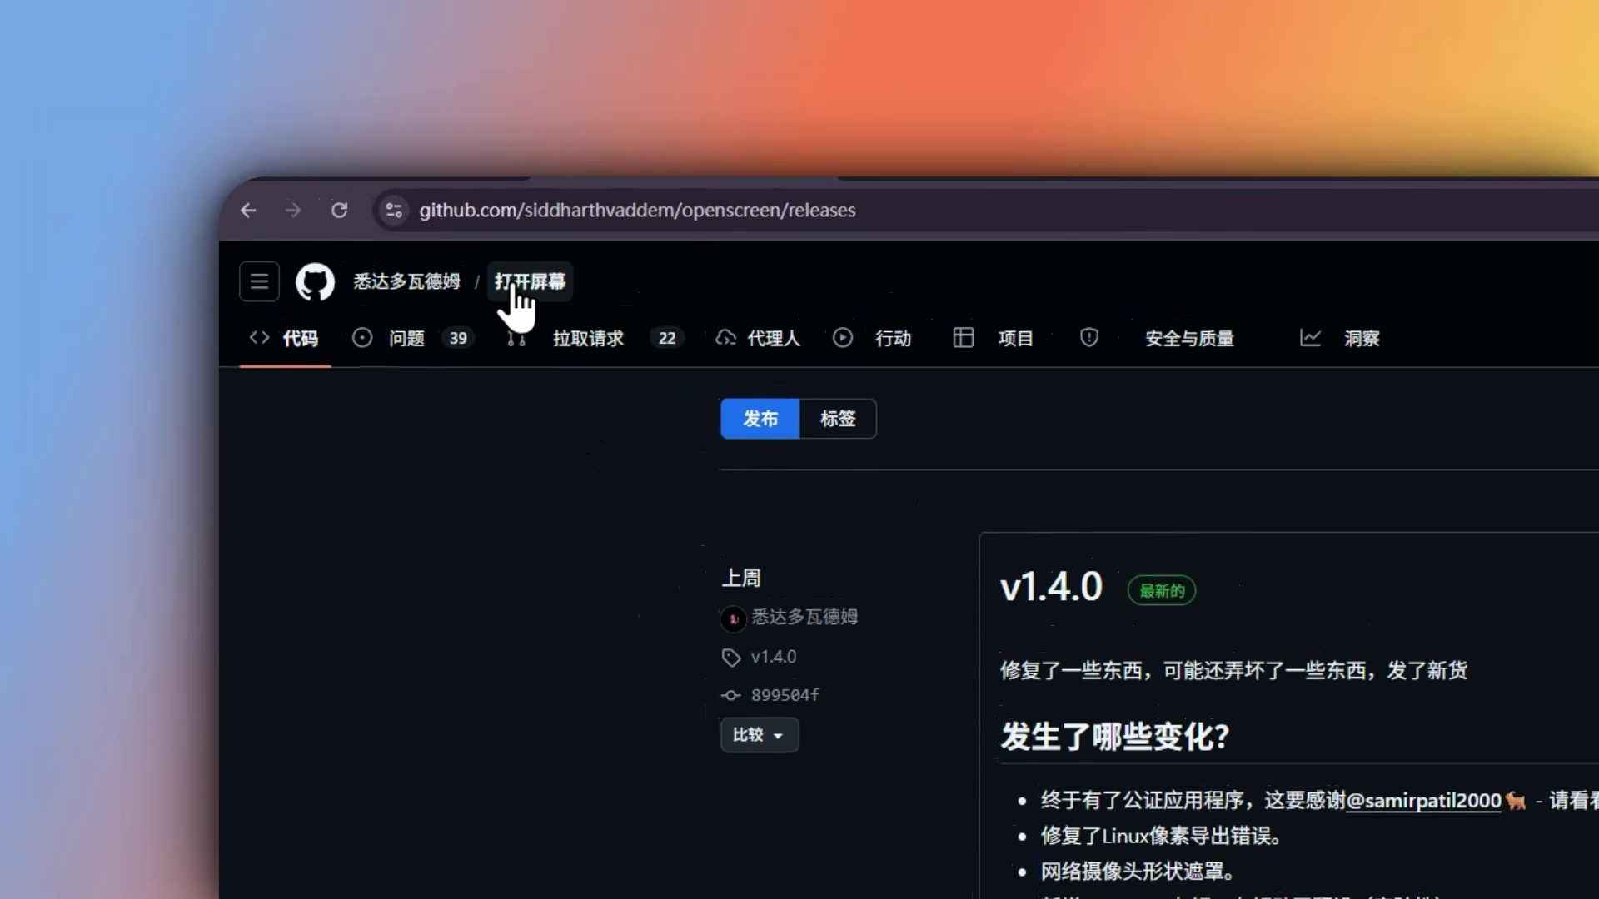
{"action": "left_click", "coordinate": [513, 287]}
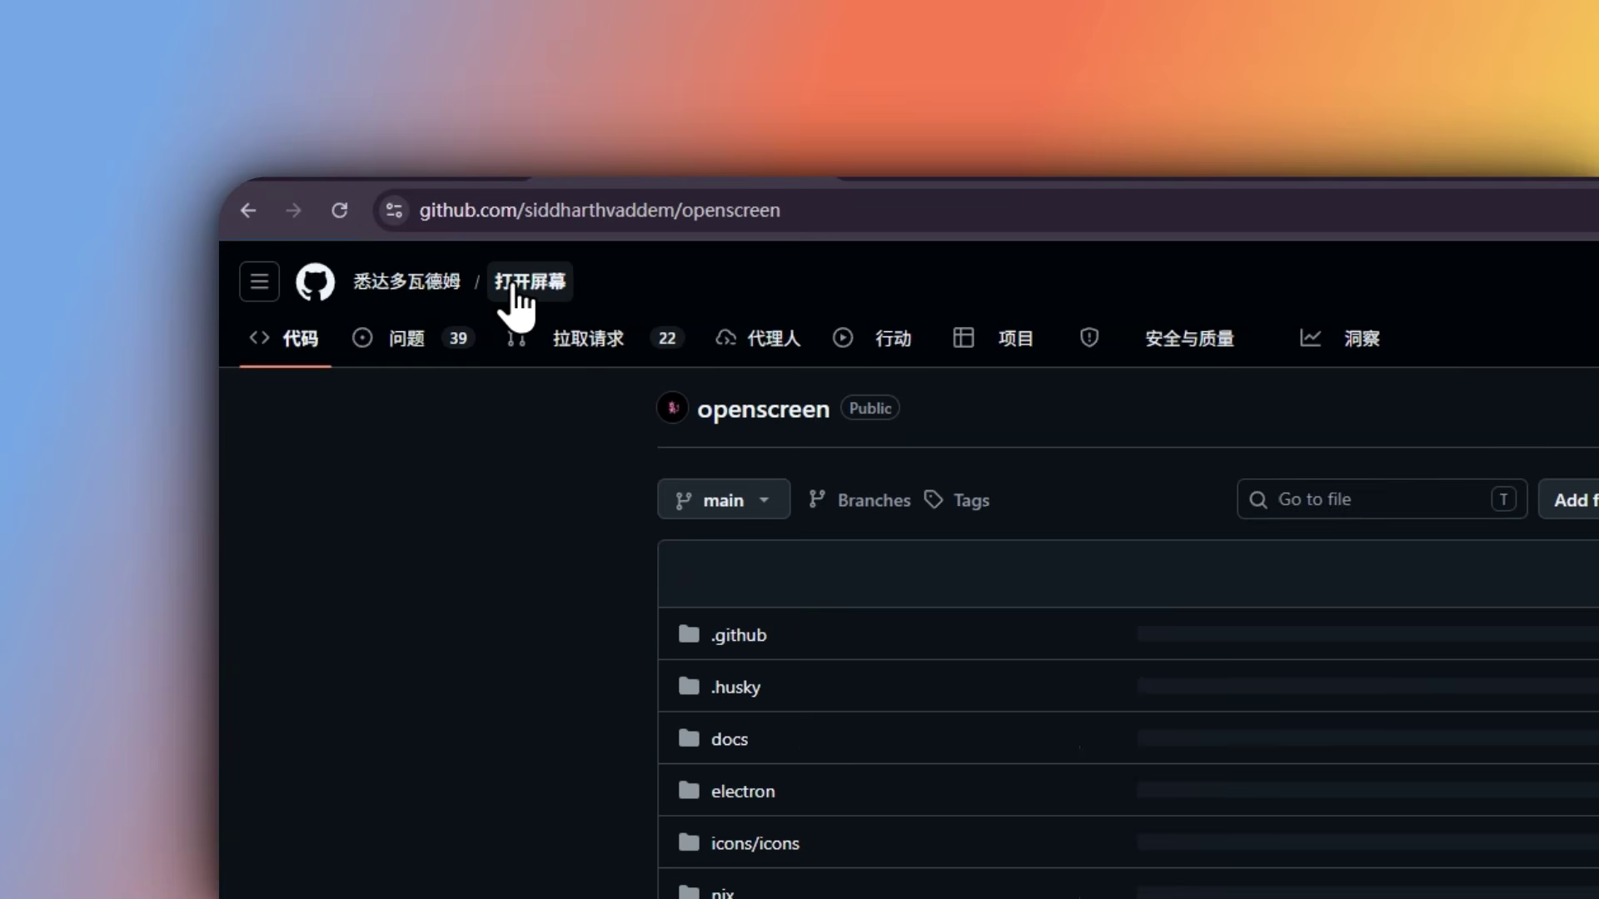
{"action": "scroll", "coordinate": [621, 444], "scroll_direction": "down", "scroll_amount": 10}
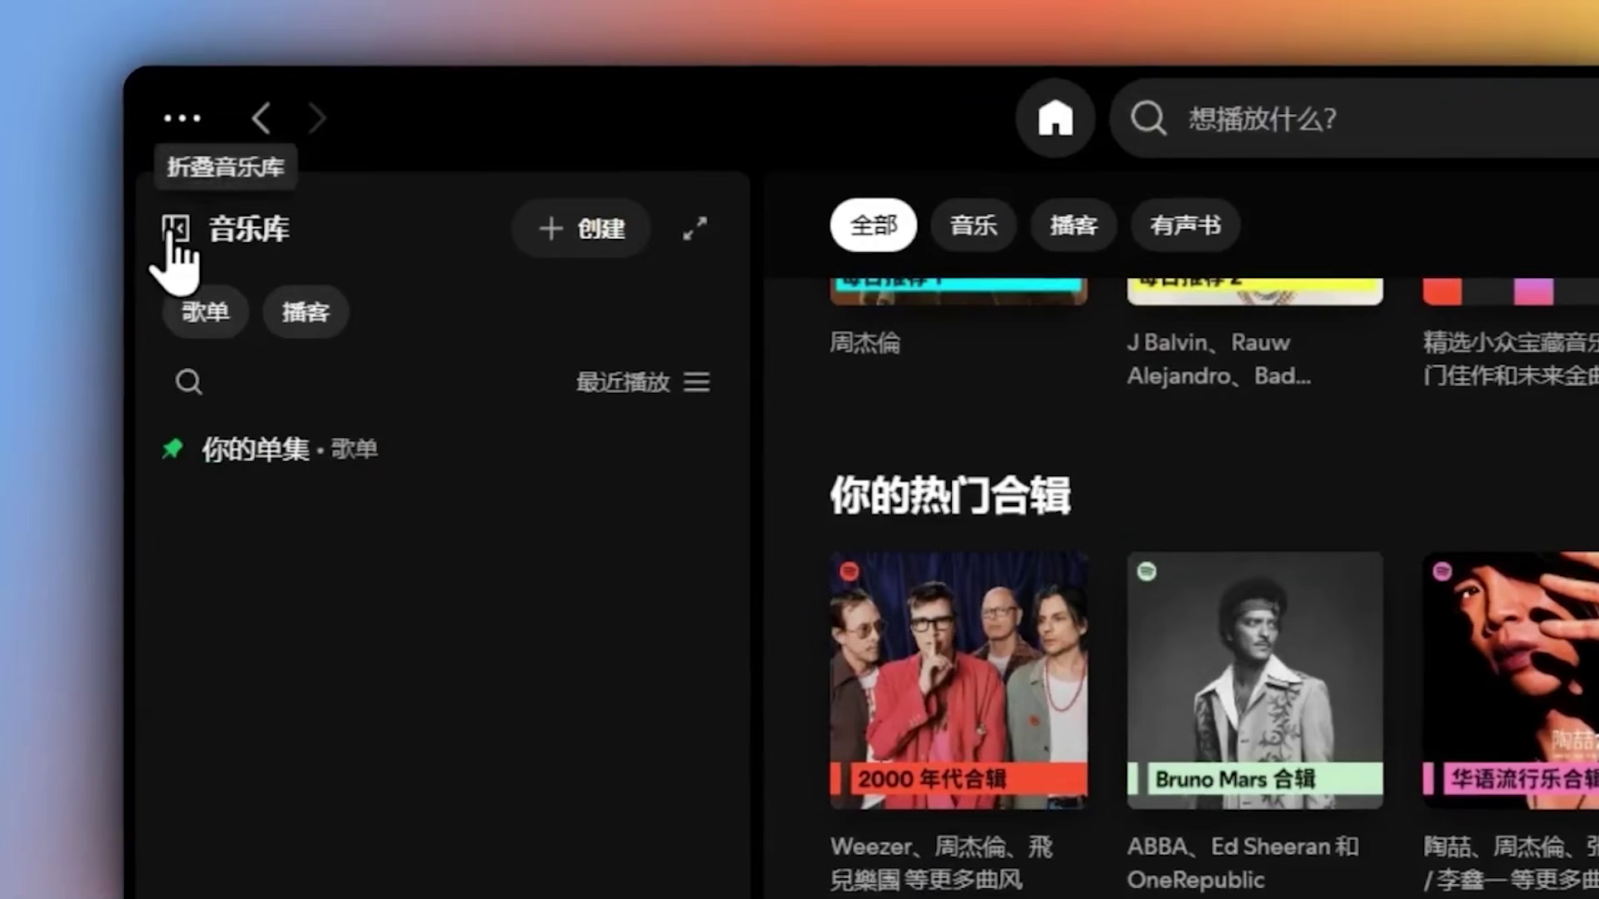
- Switch to Spotify, collapse the music library sidebar and browse the home recommendations
{"action": "left_click", "coordinate": [174, 230]}
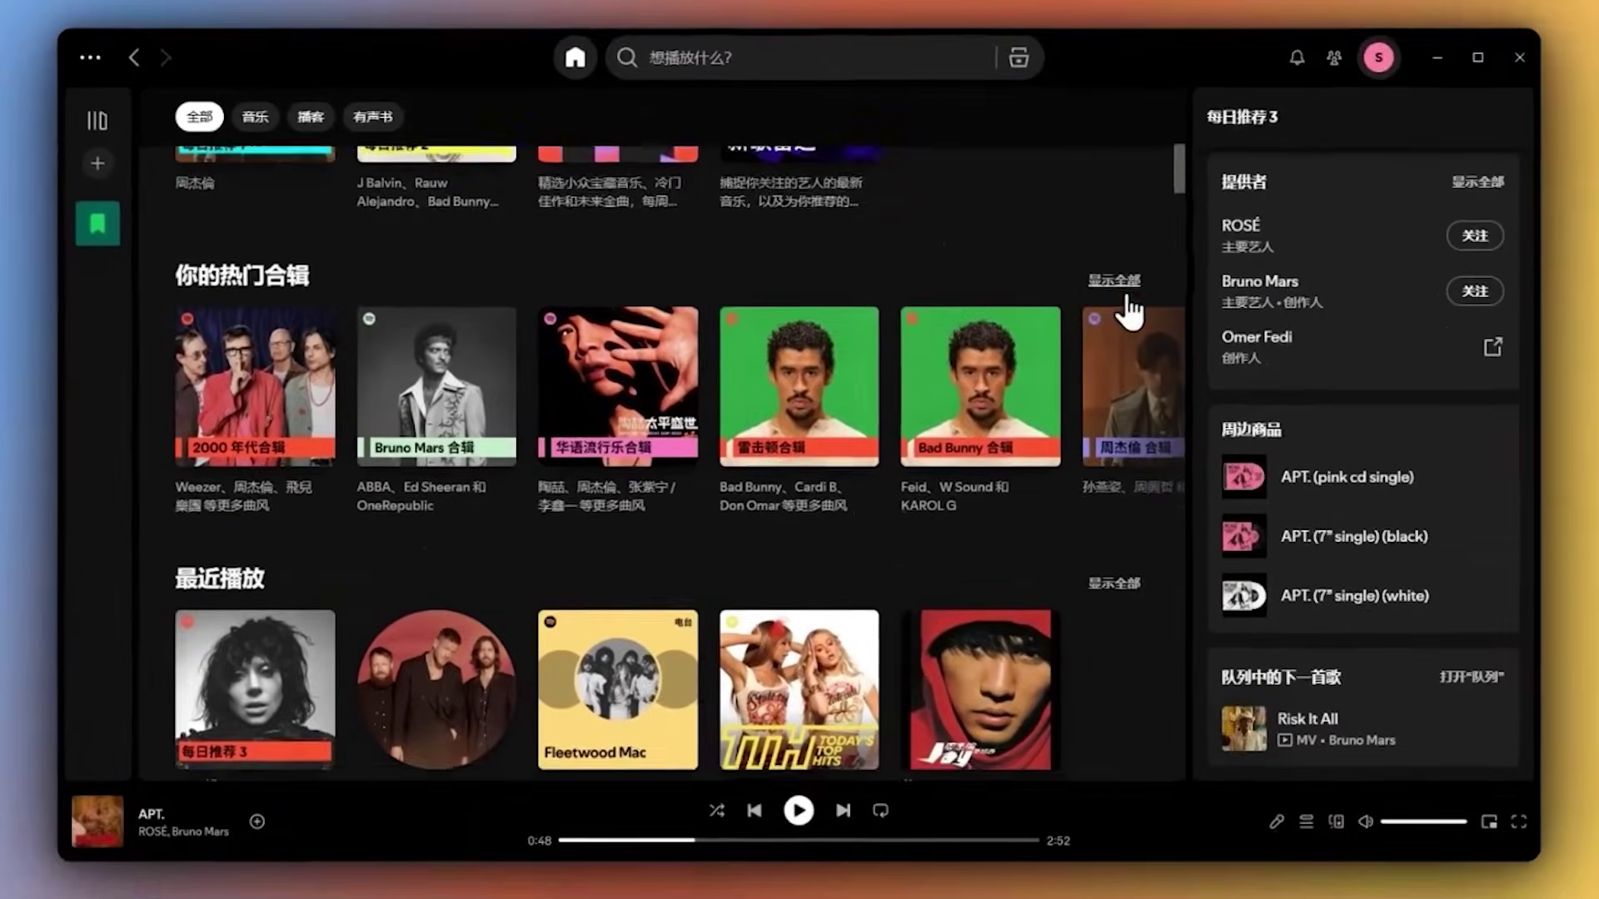
{"action": "scroll", "coordinate": [1130, 312], "scroll_direction": "down", "scroll_amount": 15}
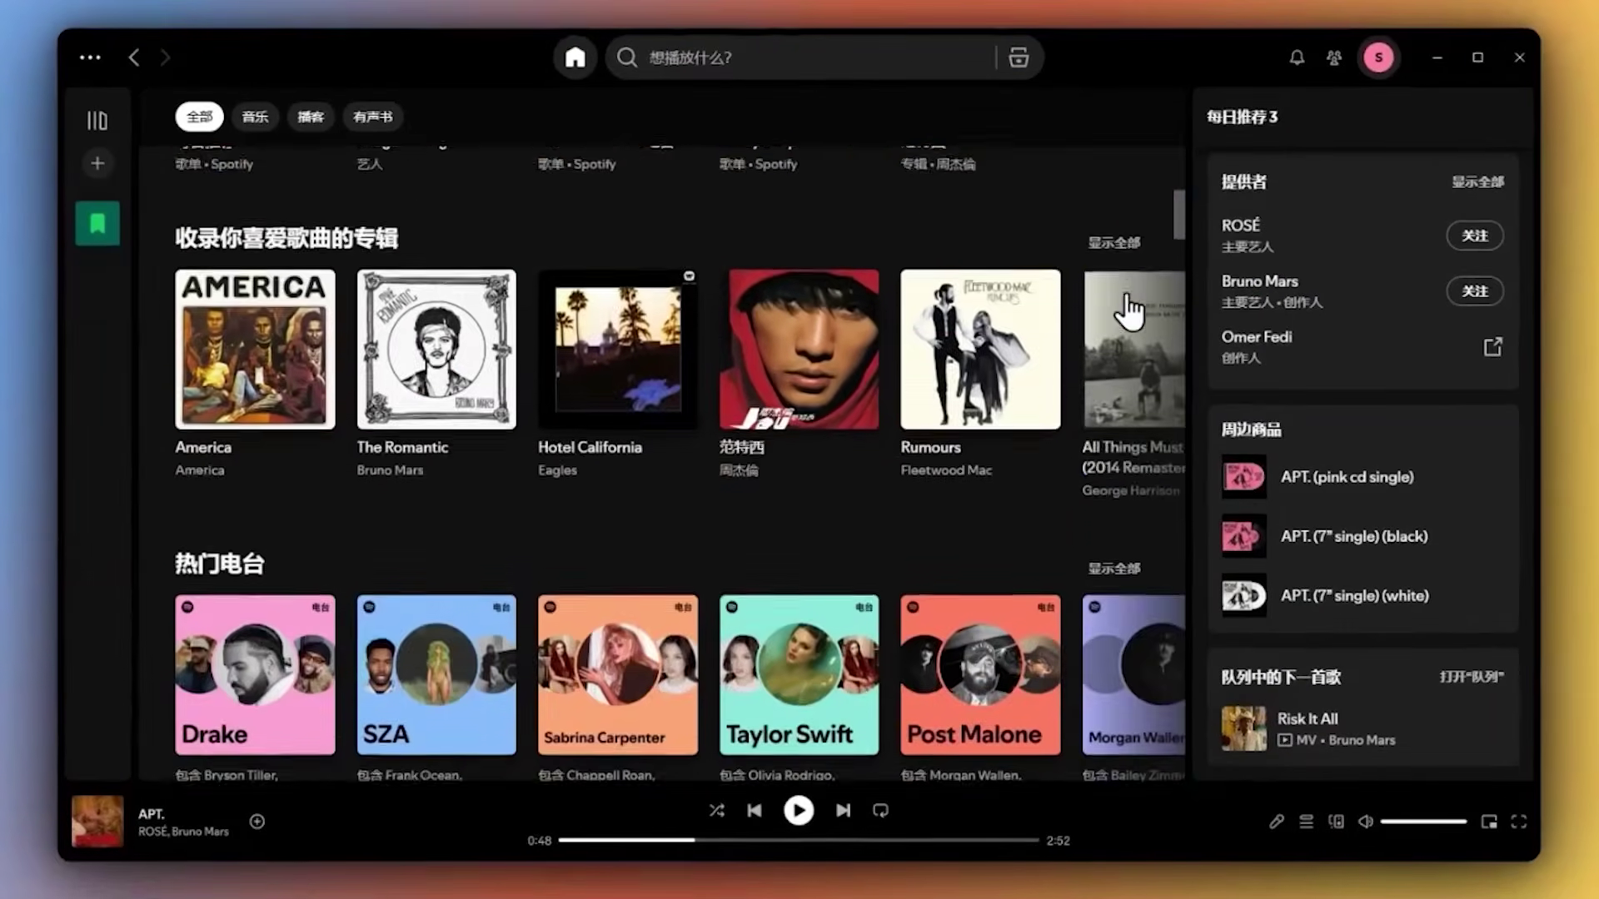
{"action": "scroll", "coordinate": [1130, 312], "scroll_direction": "down", "scroll_amount": 5}
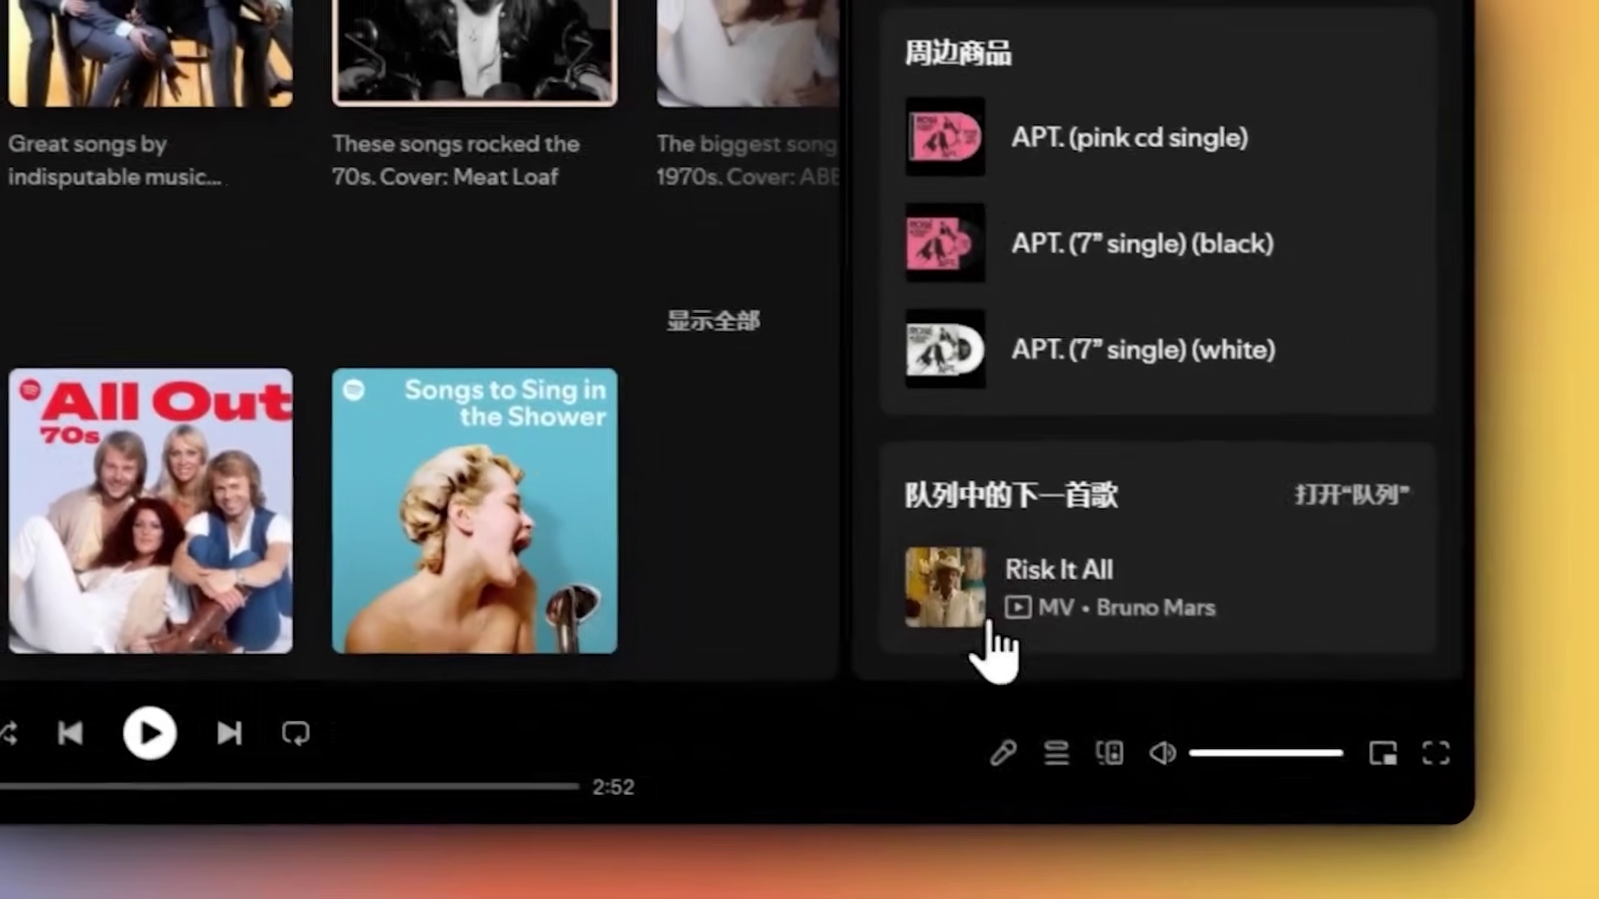
{"action": "left_click", "coordinate": [1051, 752]}
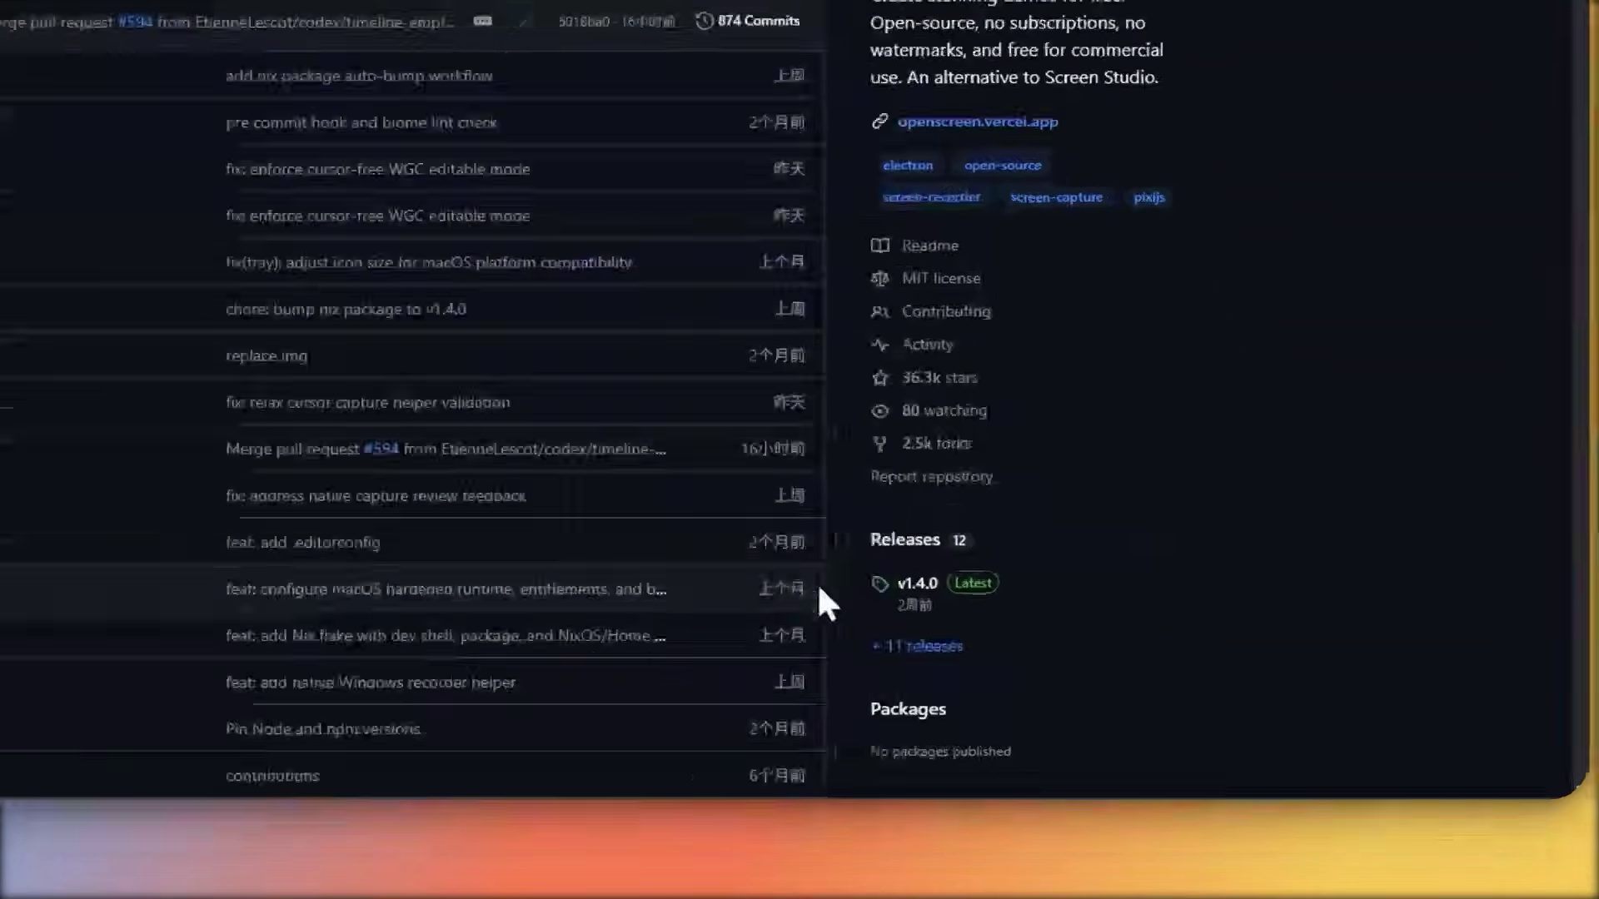
- Open the openscreen repository's full release list on GitHub and go through the v1.4.0 entry to its downloads
{"action": "left_click", "coordinate": [922, 646]}
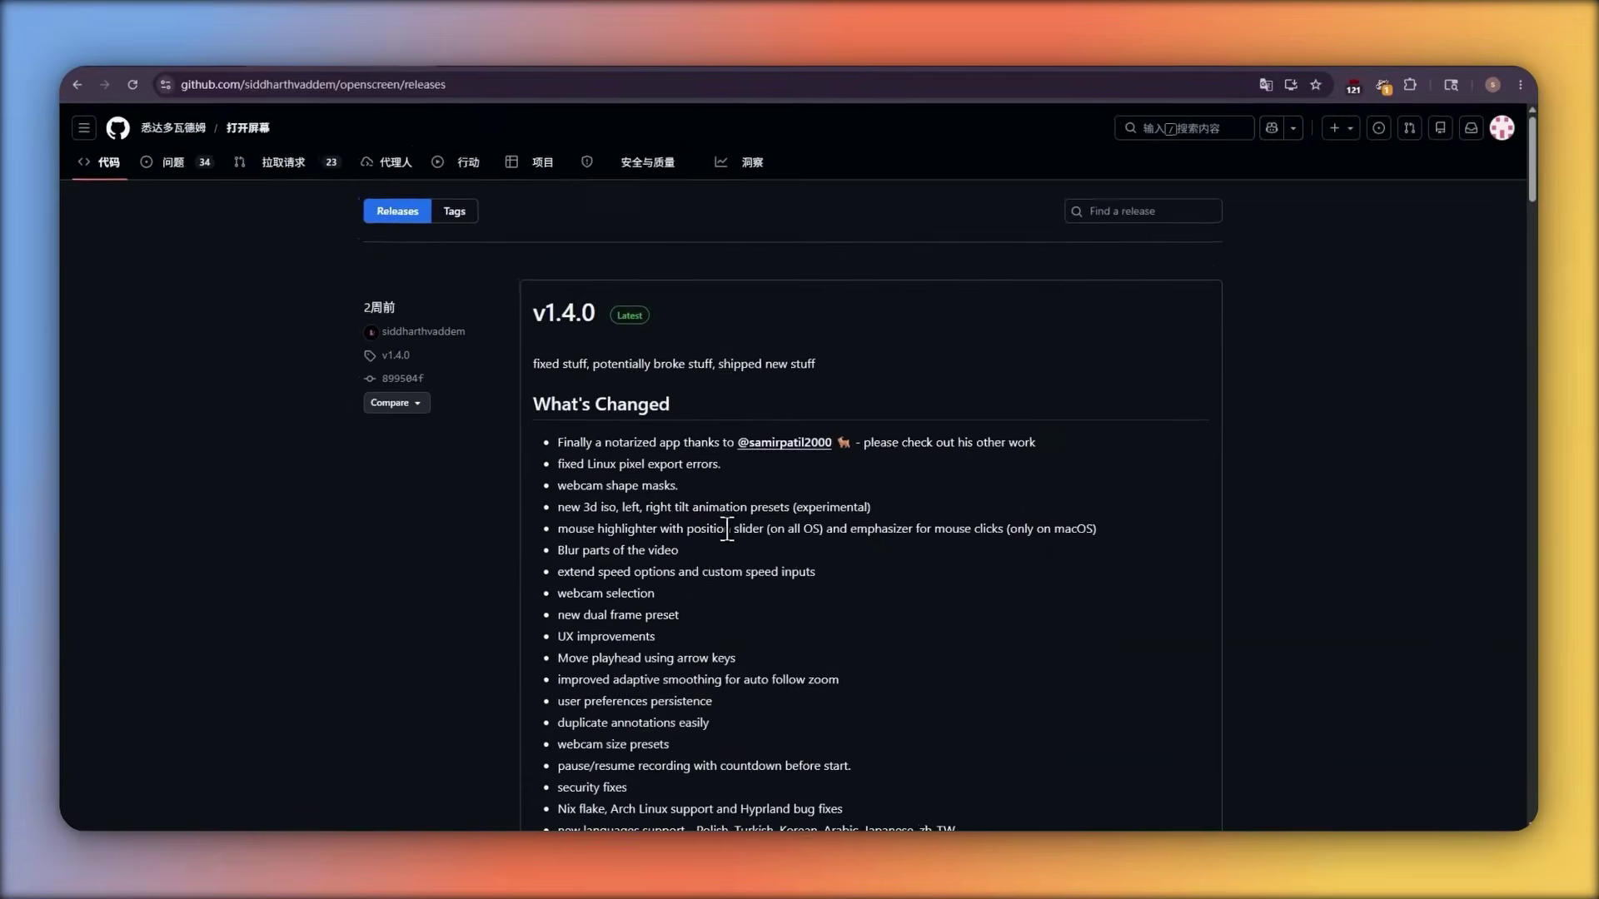
{"action": "scroll", "coordinate": [711, 521], "scroll_direction": "down", "scroll_amount": 5}
{"action": "scroll", "coordinate": [690, 499], "scroll_direction": "down", "scroll_amount": 3}
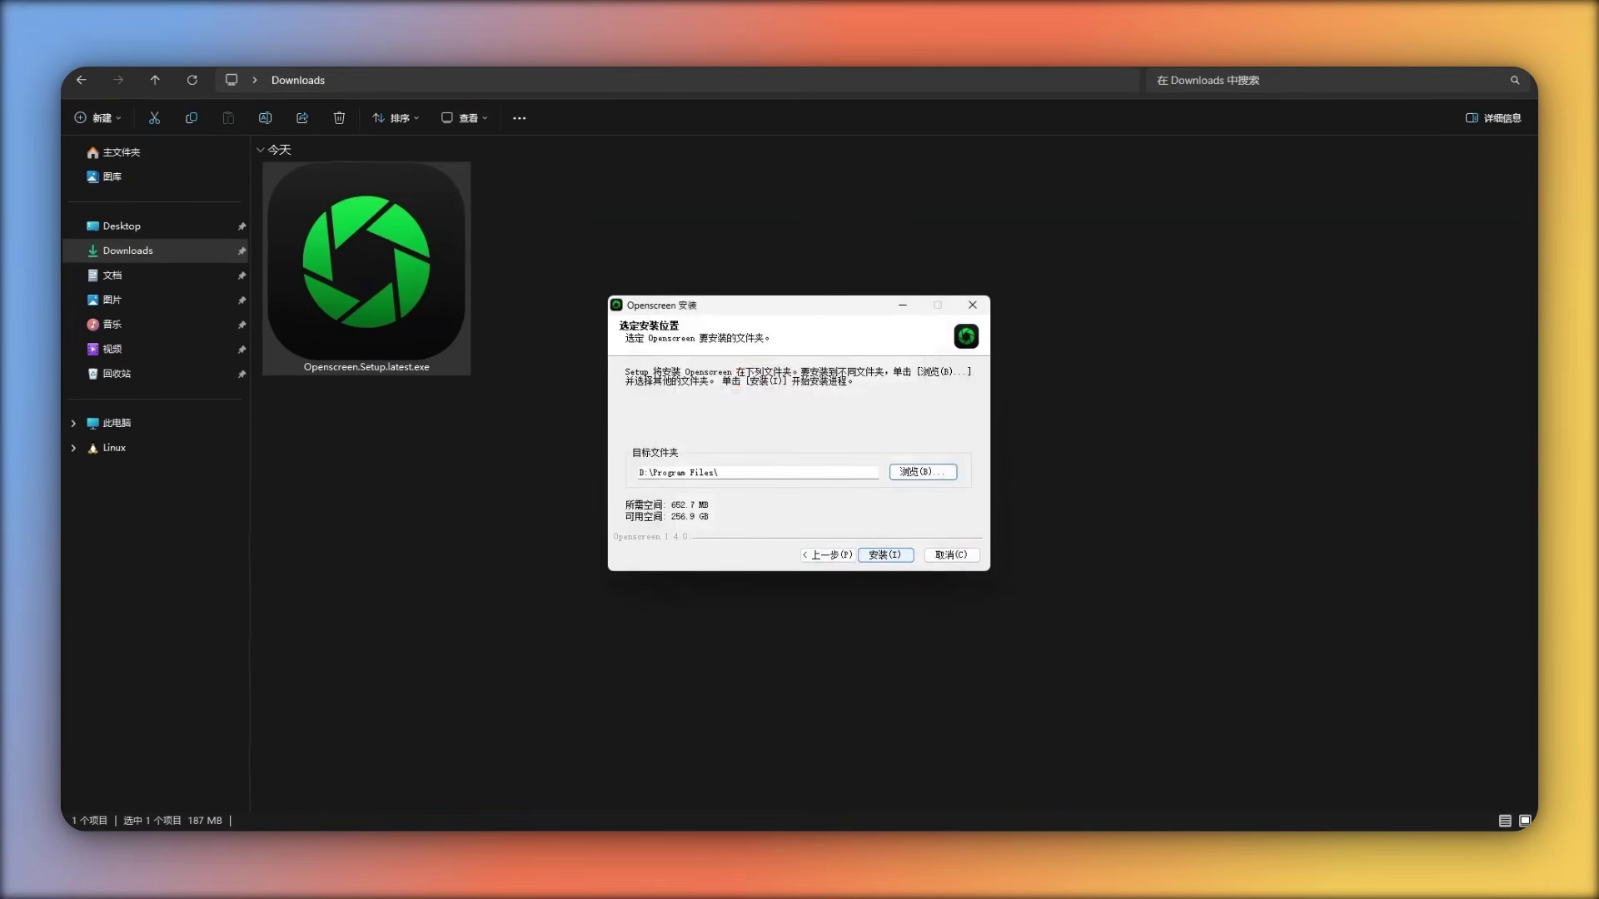
- Install Openscreen in D:\Program Files\ and switch its interface language to 简体中文
{"action": "left_click", "coordinate": [886, 554]}
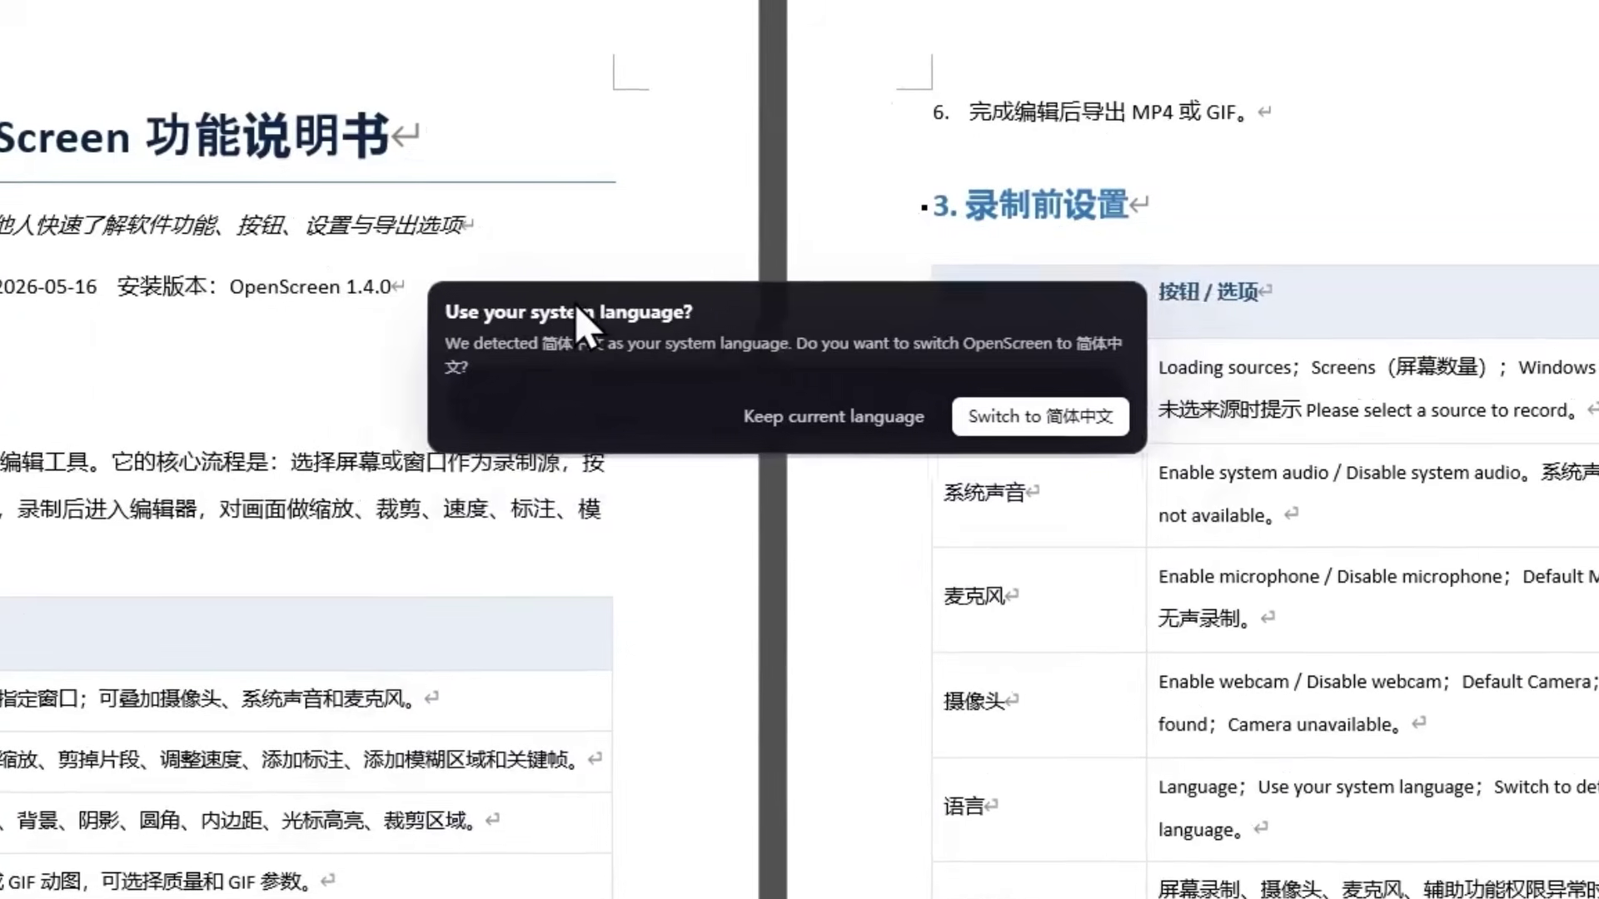
{"action": "left_click_drag", "start_coordinate": [525, 400], "coordinate": [553, 419]}
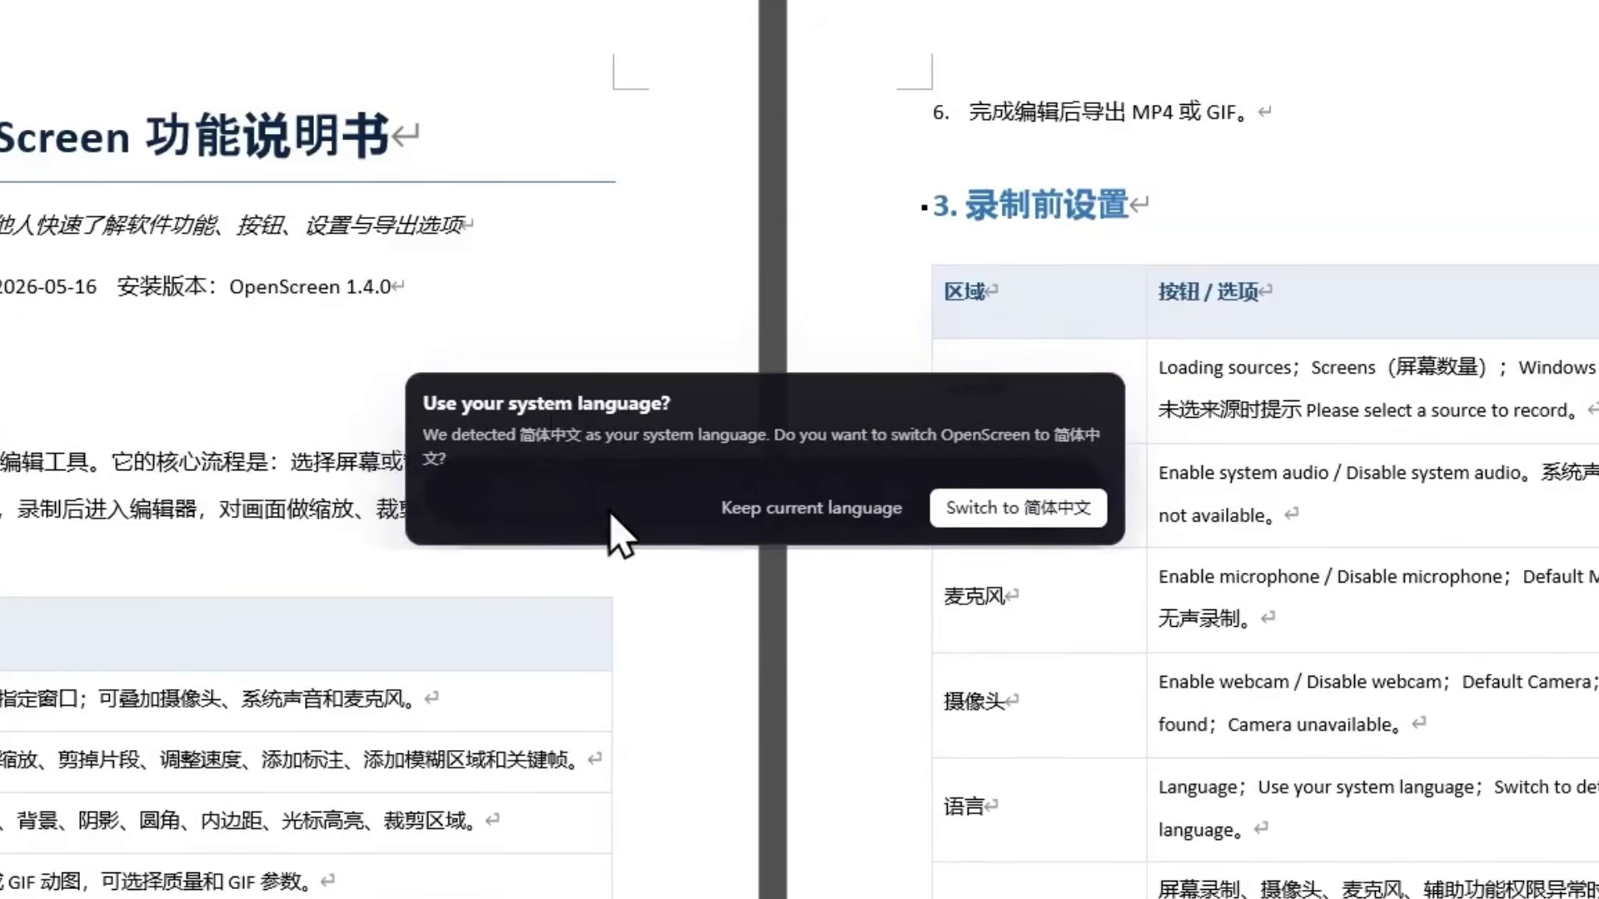
{"action": "left_click", "coordinate": [1052, 526]}
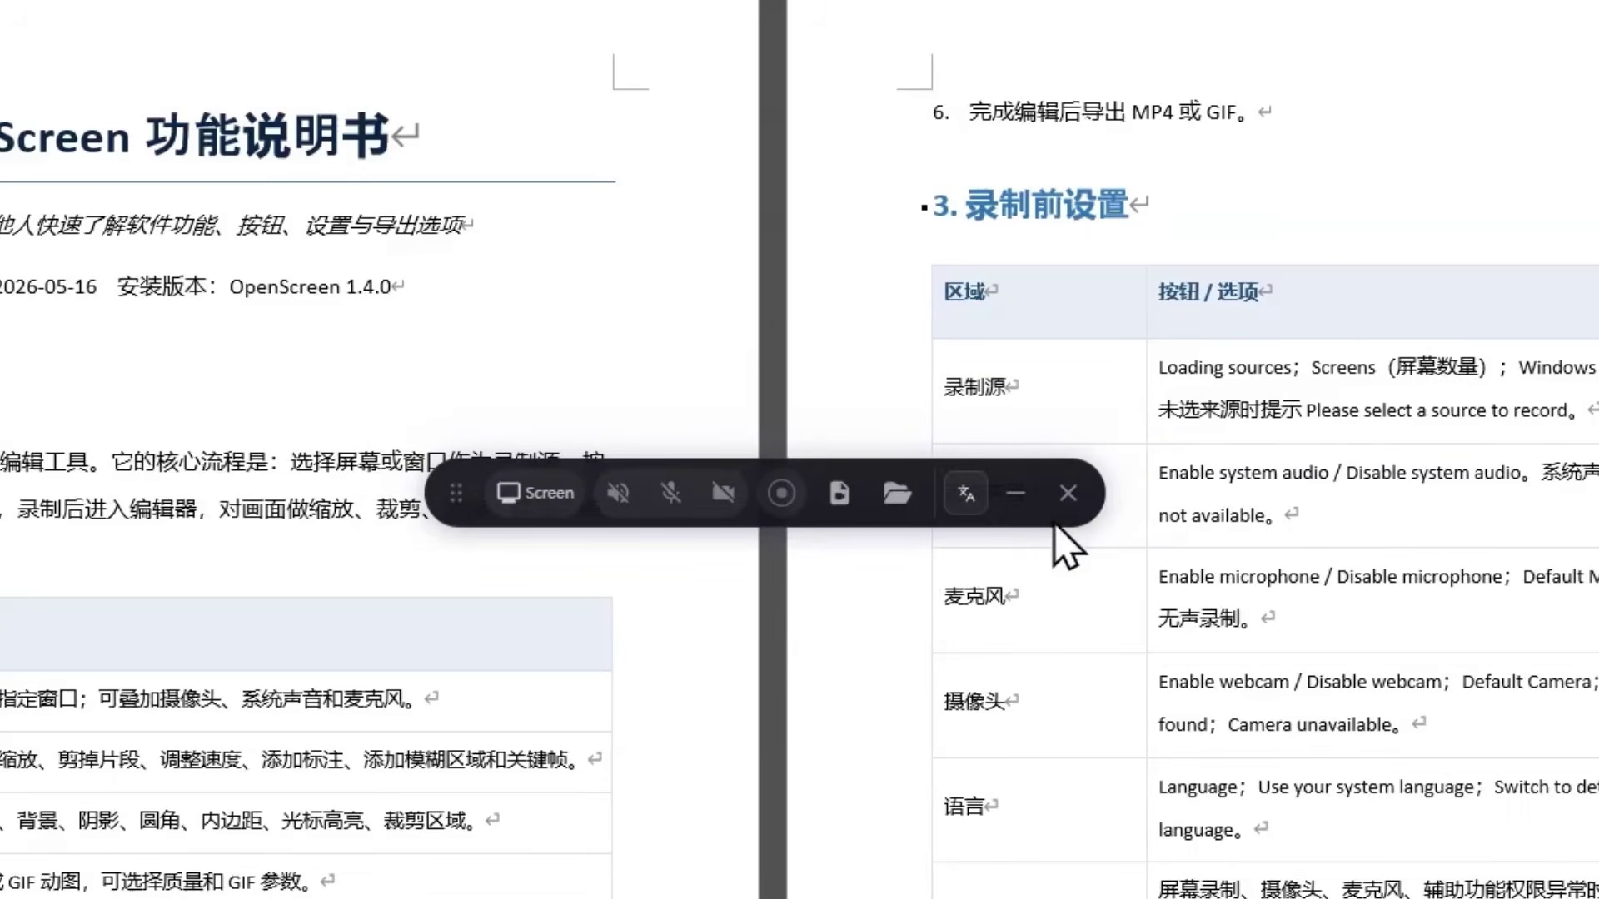
- Compare the available screen and window sources, and share the Spotify Free window as the recording source
{"action": "left_click", "coordinate": [539, 496]}
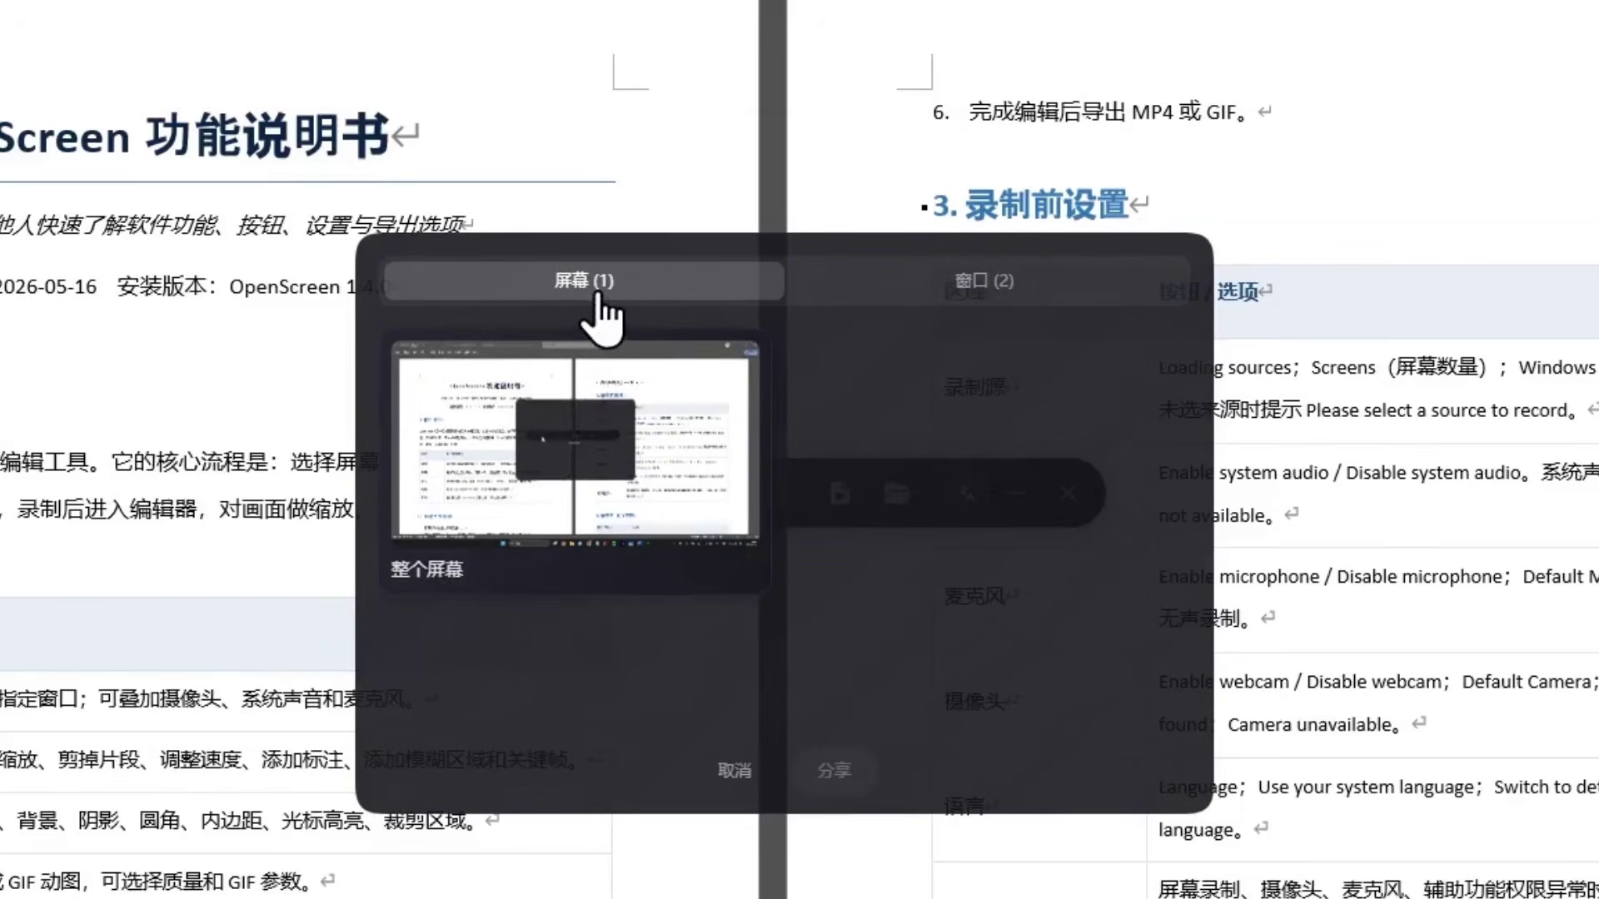
{"action": "left_click", "coordinate": [949, 285]}
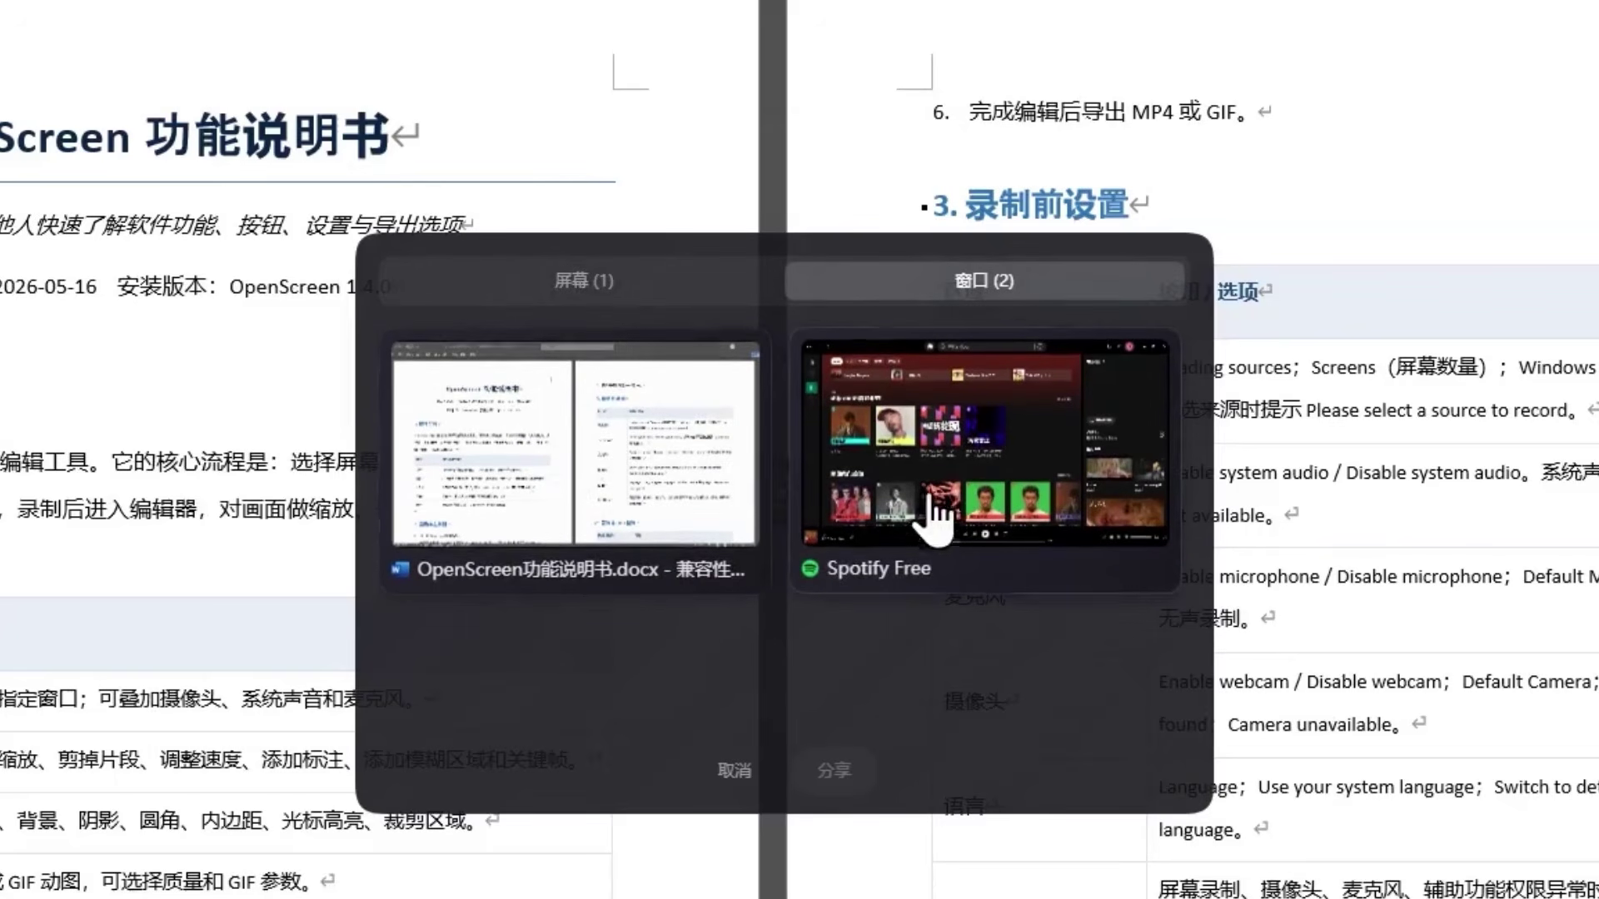
{"action": "left_click", "coordinate": [566, 283]}
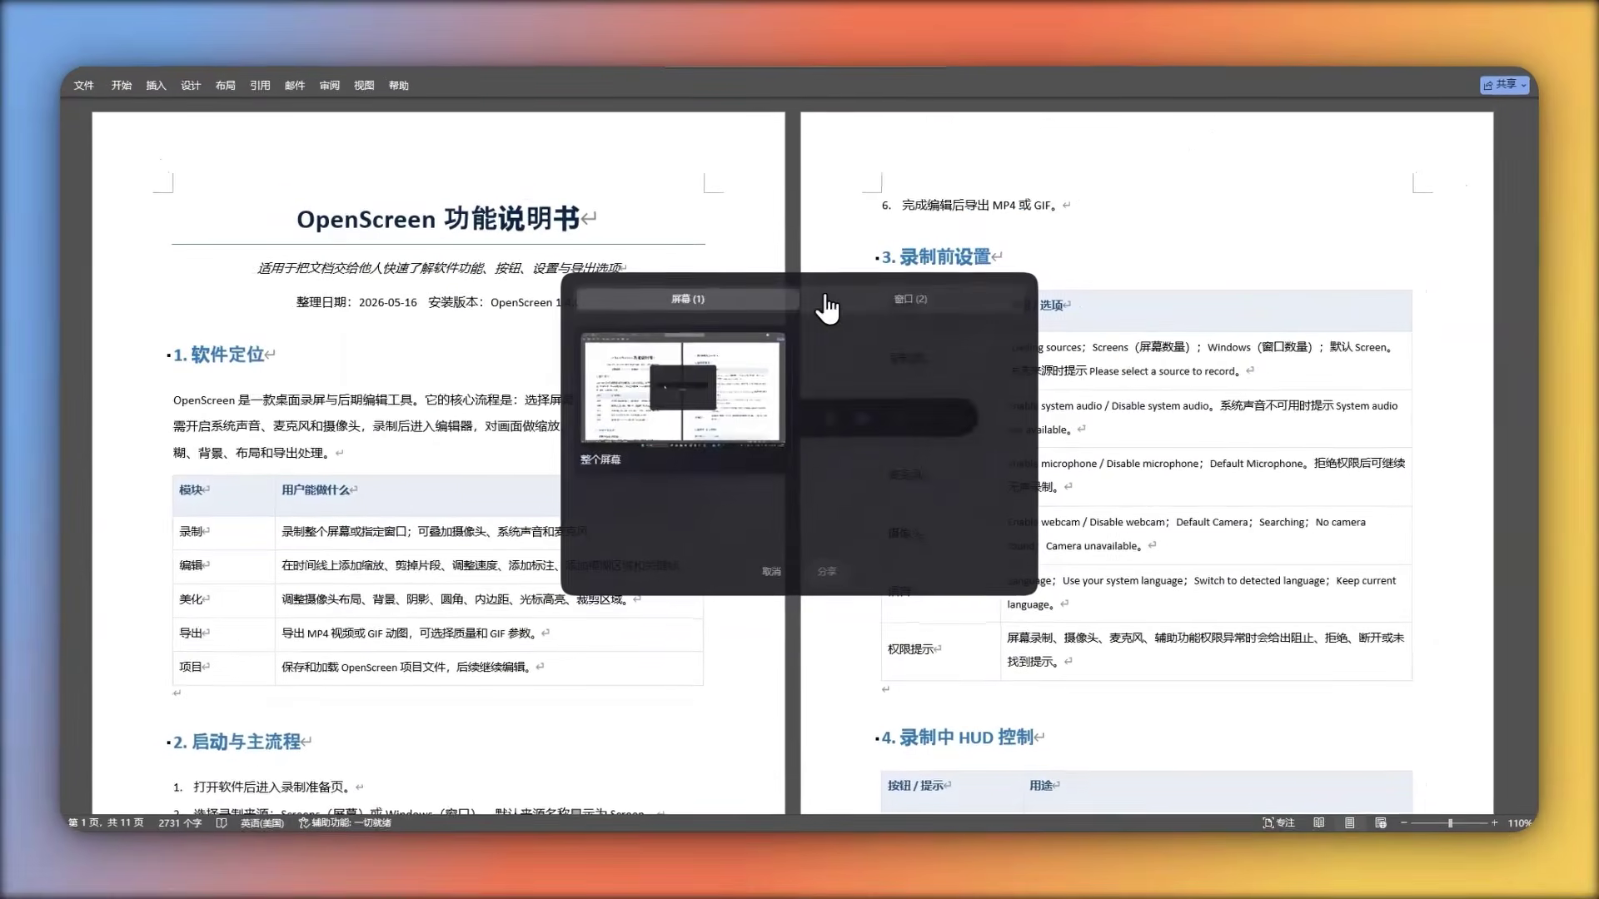
{"action": "left_click", "coordinate": [825, 298]}
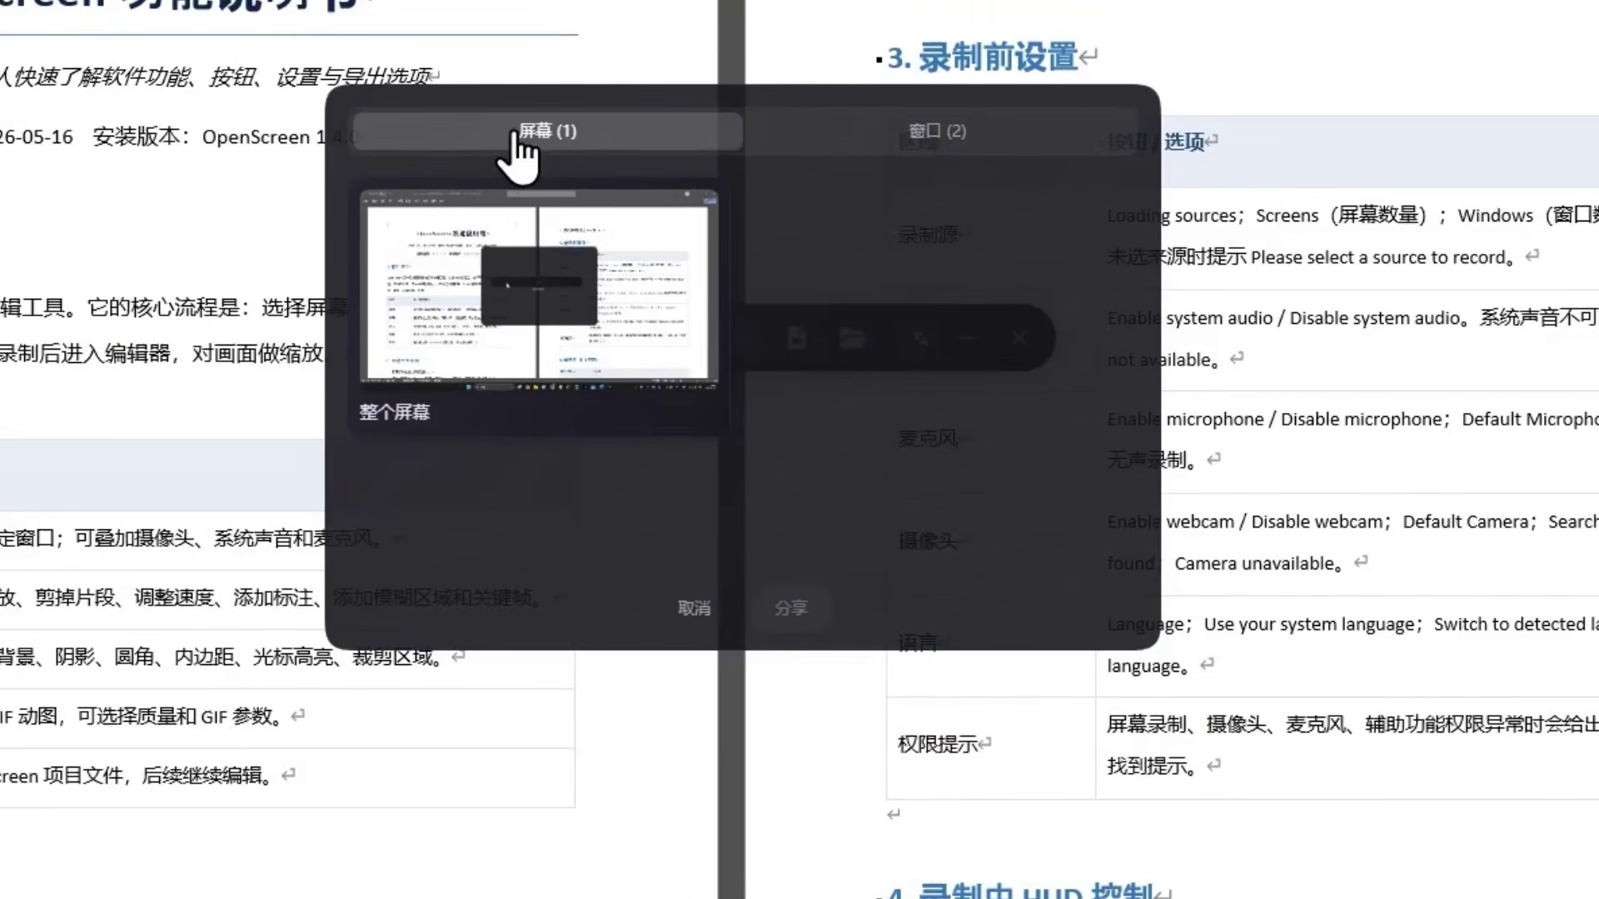
{"action": "left_click", "coordinate": [861, 137]}
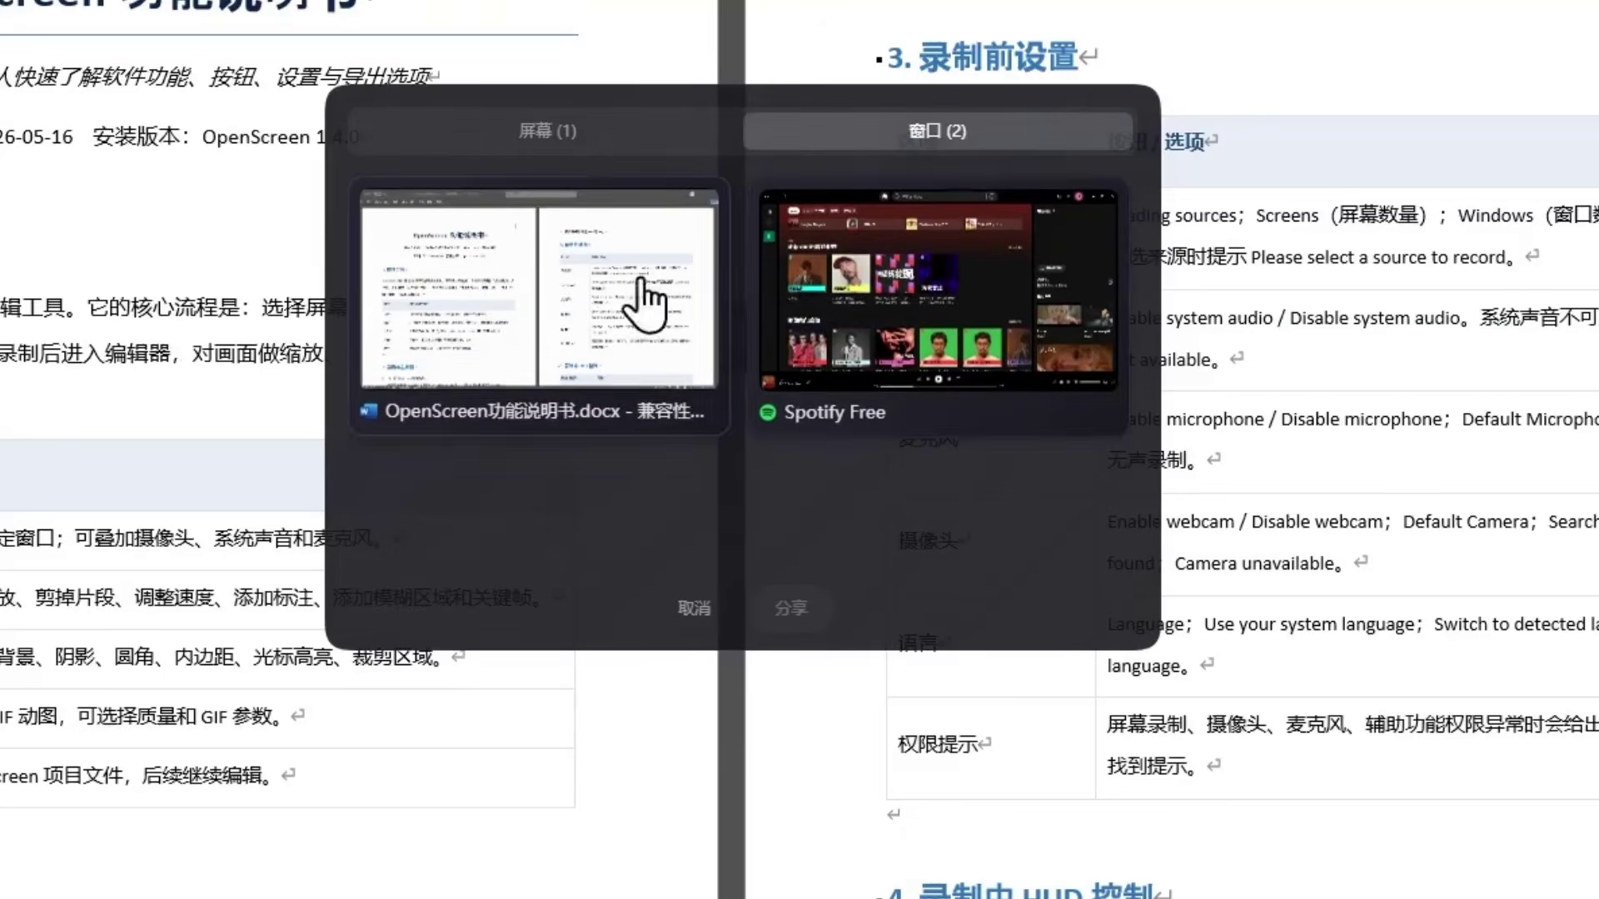
{"action": "left_click", "coordinate": [945, 300]}
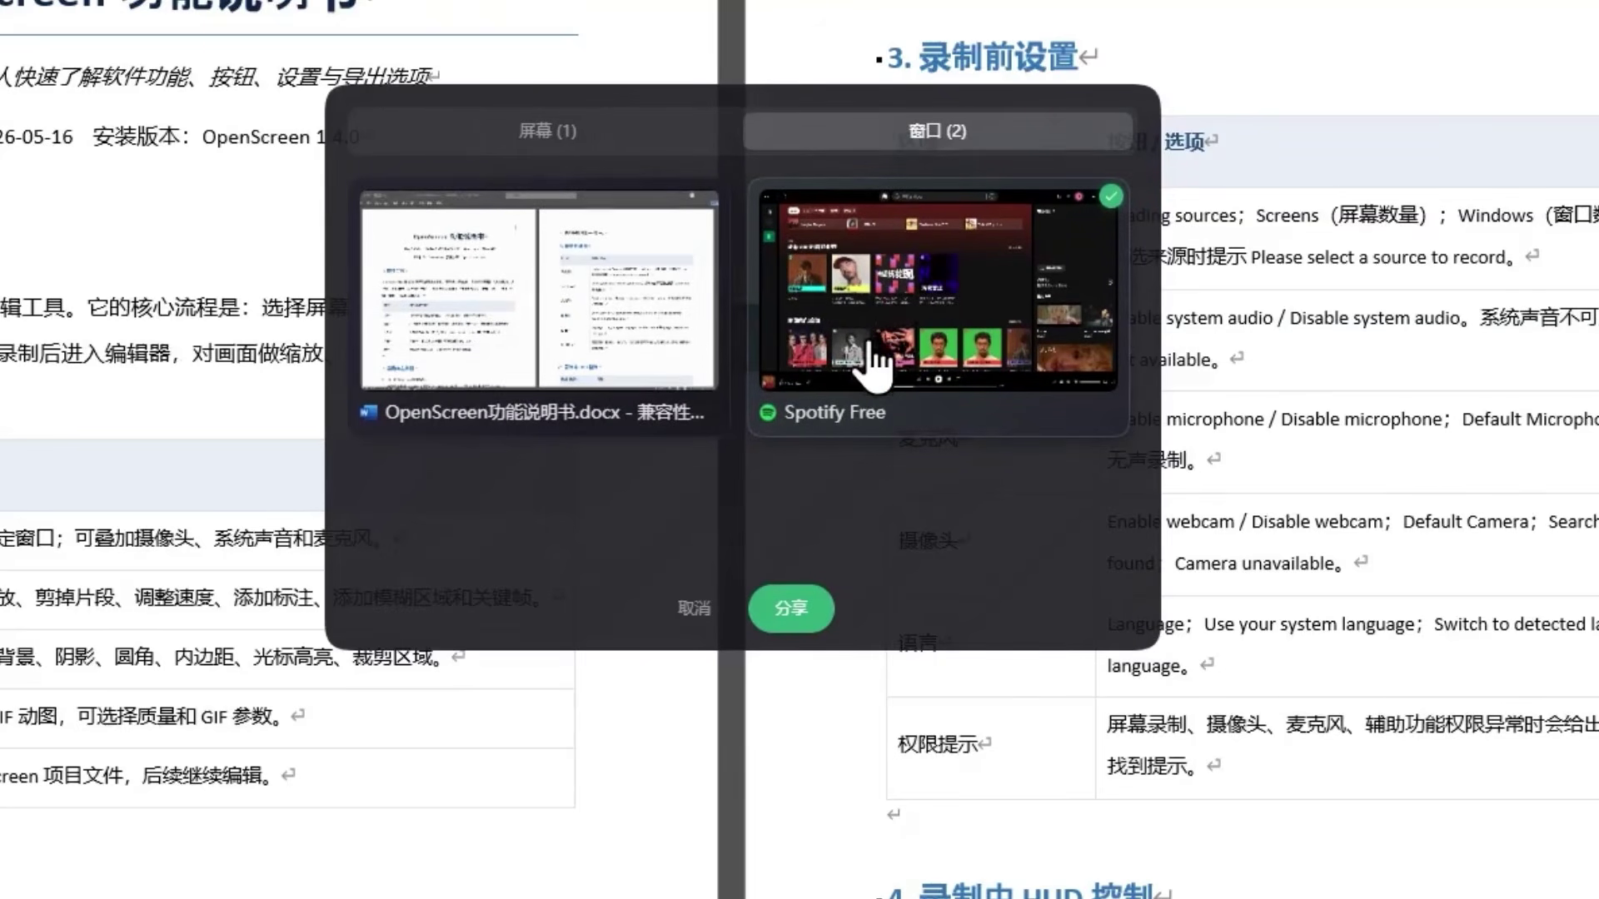
{"action": "left_click", "coordinate": [664, 323]}
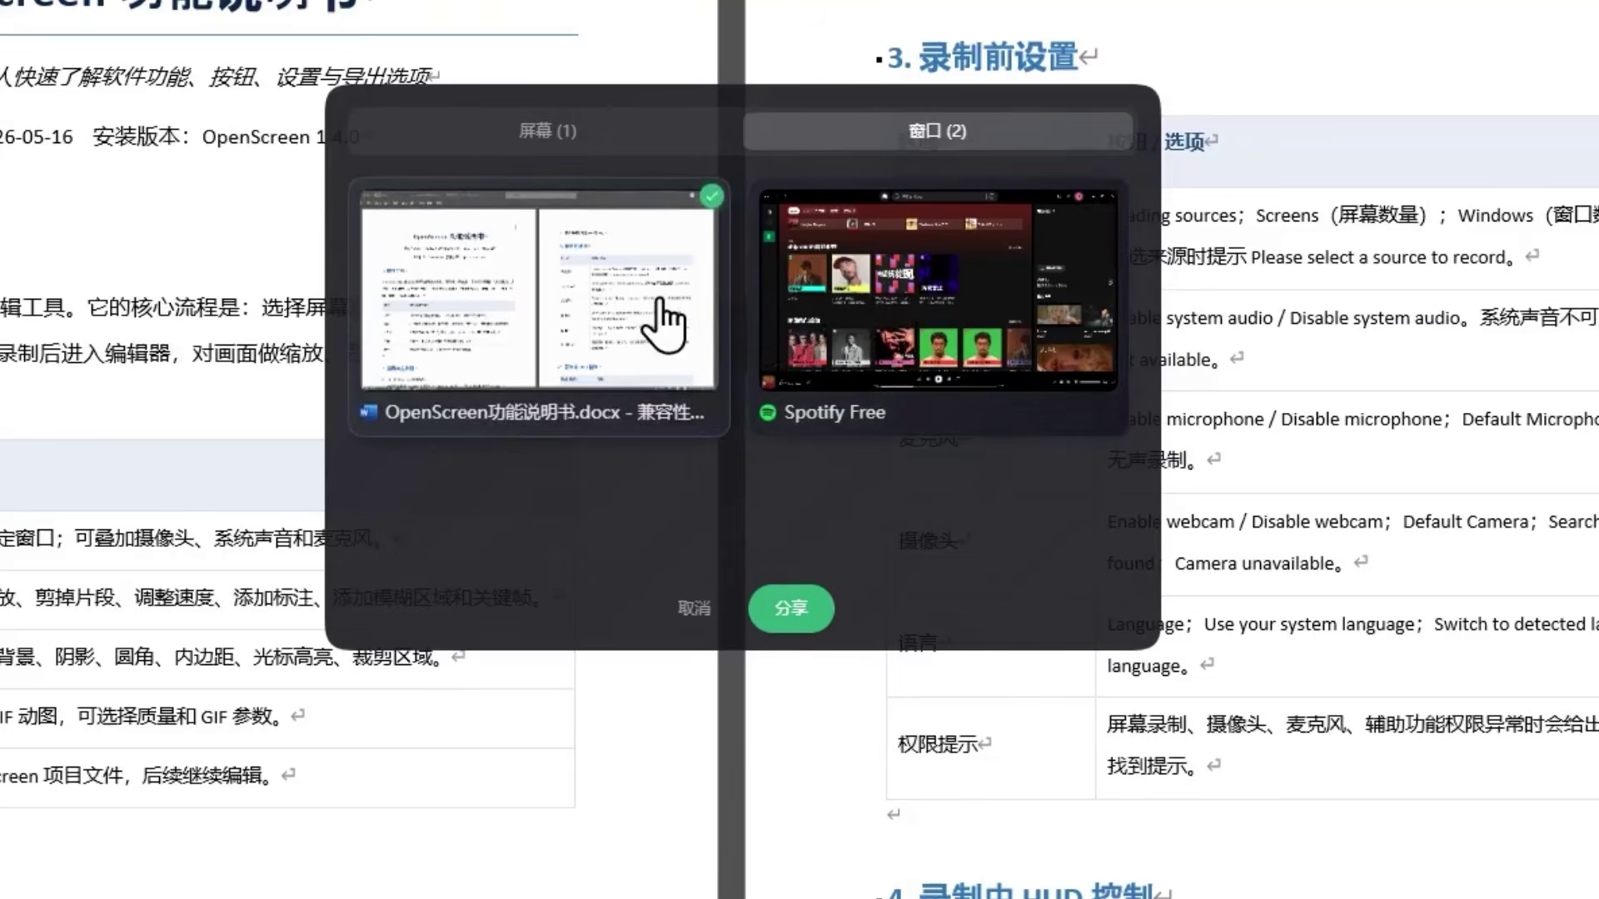
{"action": "left_click", "coordinate": [903, 321]}
{"action": "left_click", "coordinate": [799, 612]}
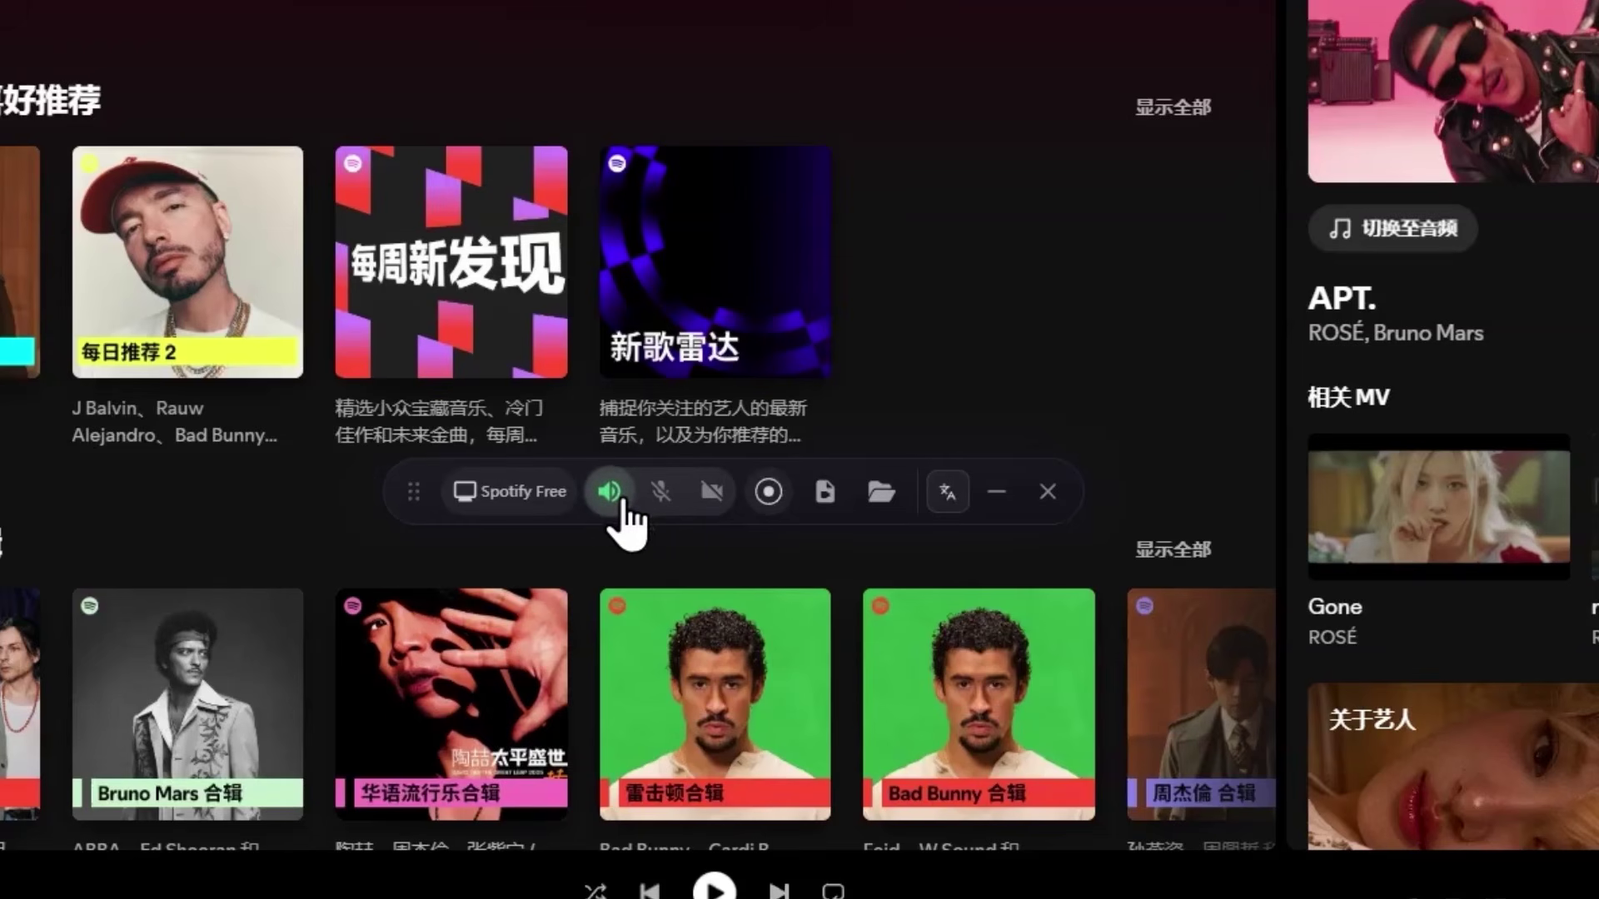
- Try the microphone switch, leave only system audio enabled and start recording the Spotify Free window
{"action": "left_click", "coordinate": [657, 493]}
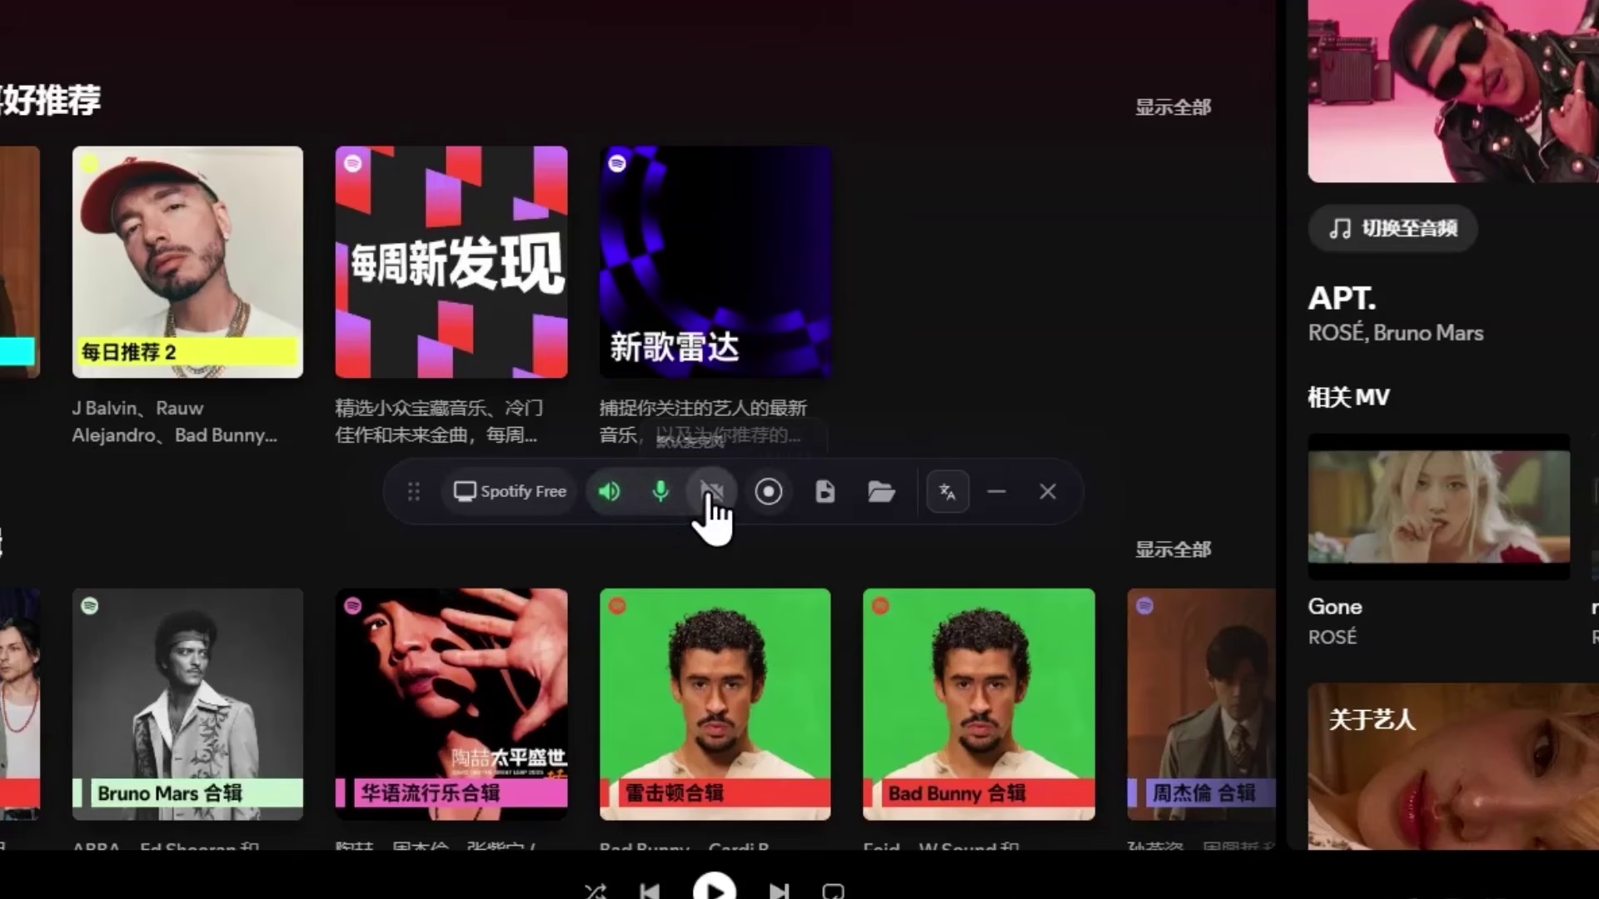
{"action": "left_click", "coordinate": [660, 496]}
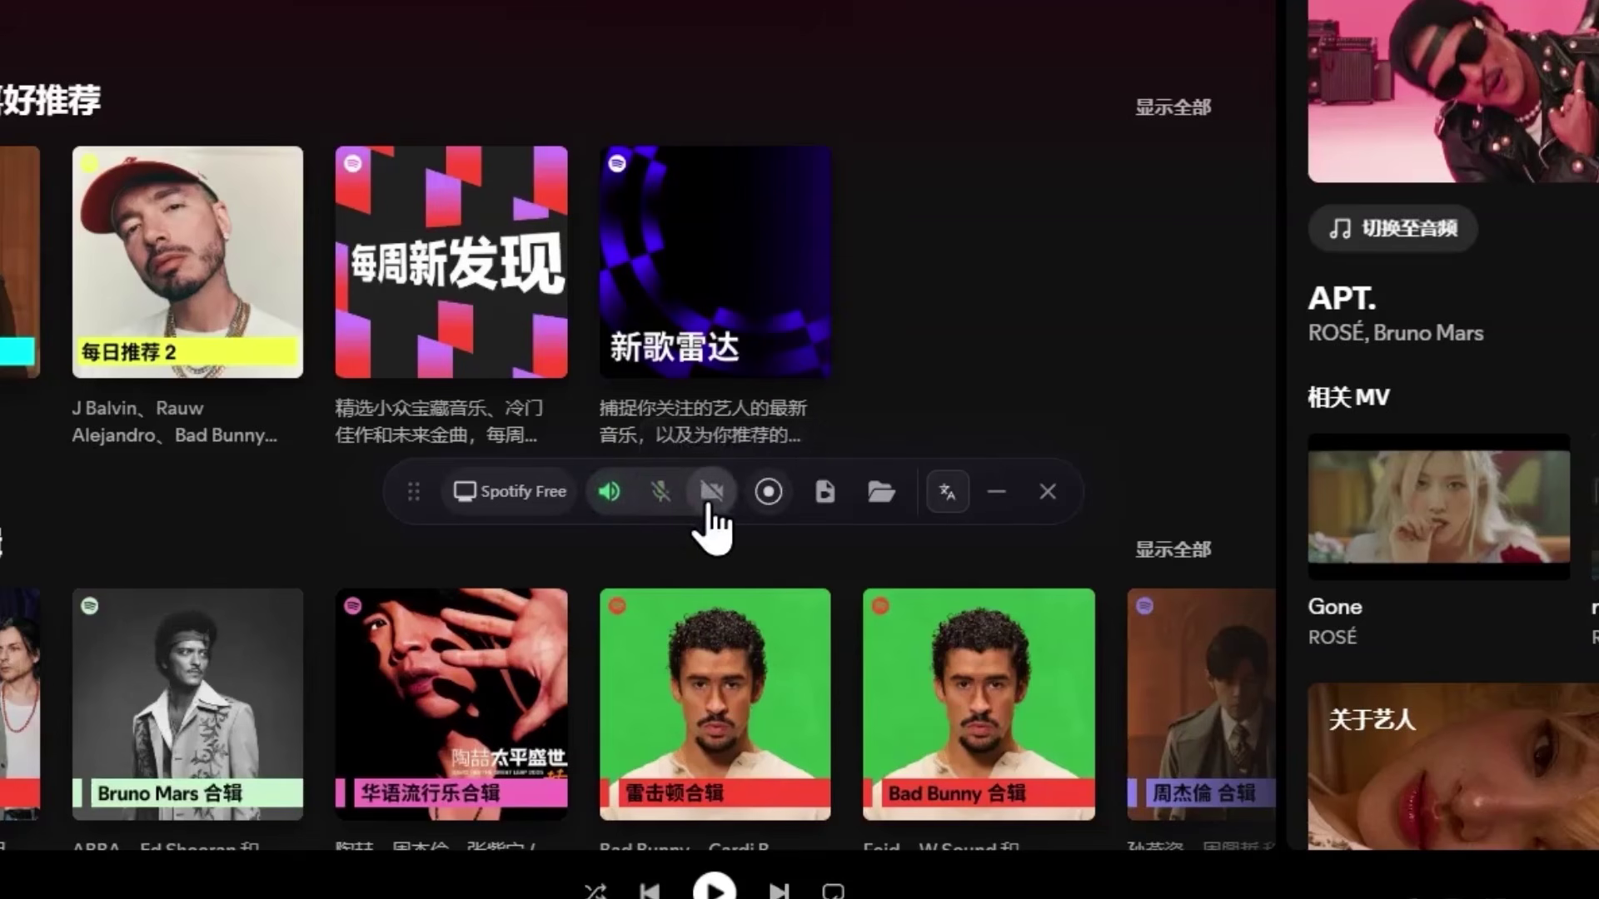
{"action": "left_click", "coordinate": [767, 498]}
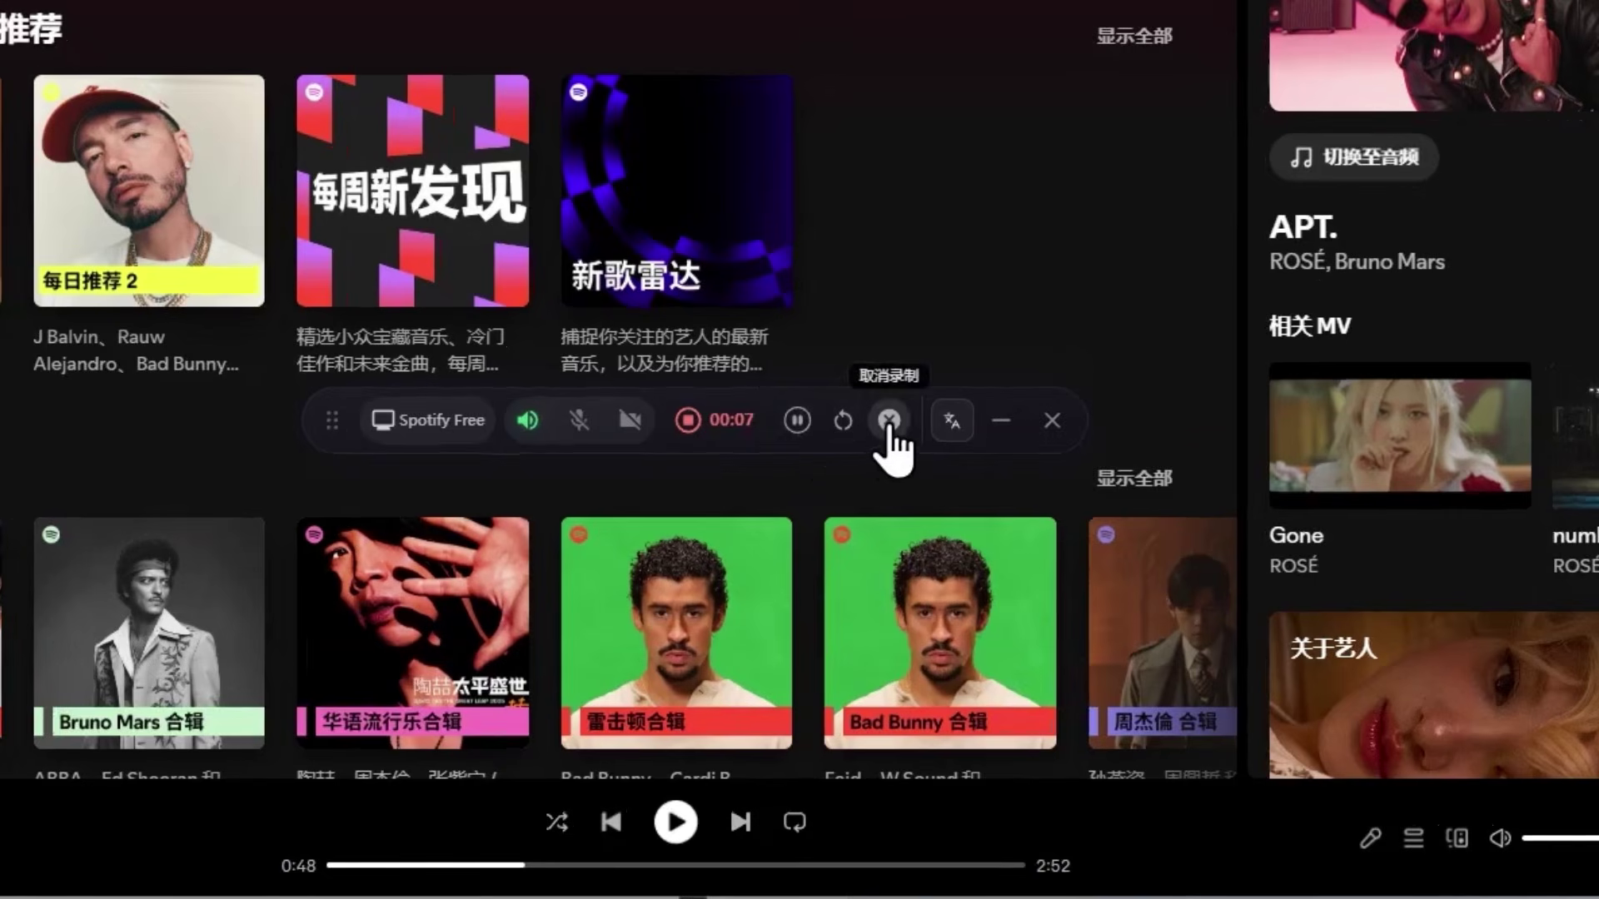
- Pause and resume the running recording, and stop it to open the clip in the editor
{"action": "left_click", "coordinate": [798, 421]}
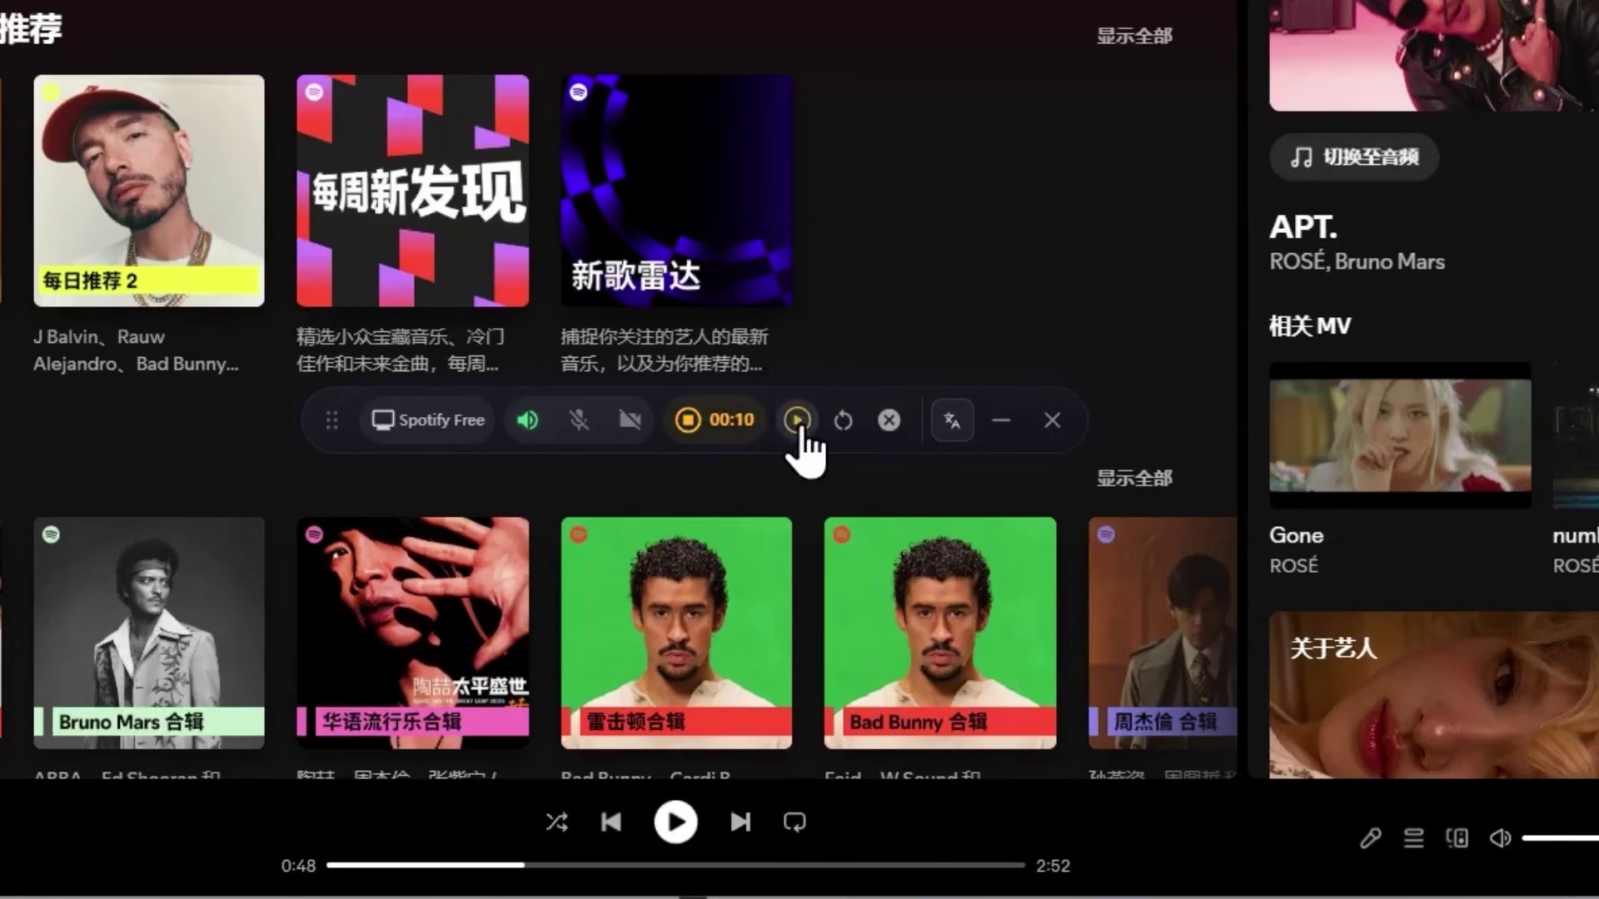
{"action": "left_click", "coordinate": [798, 420]}
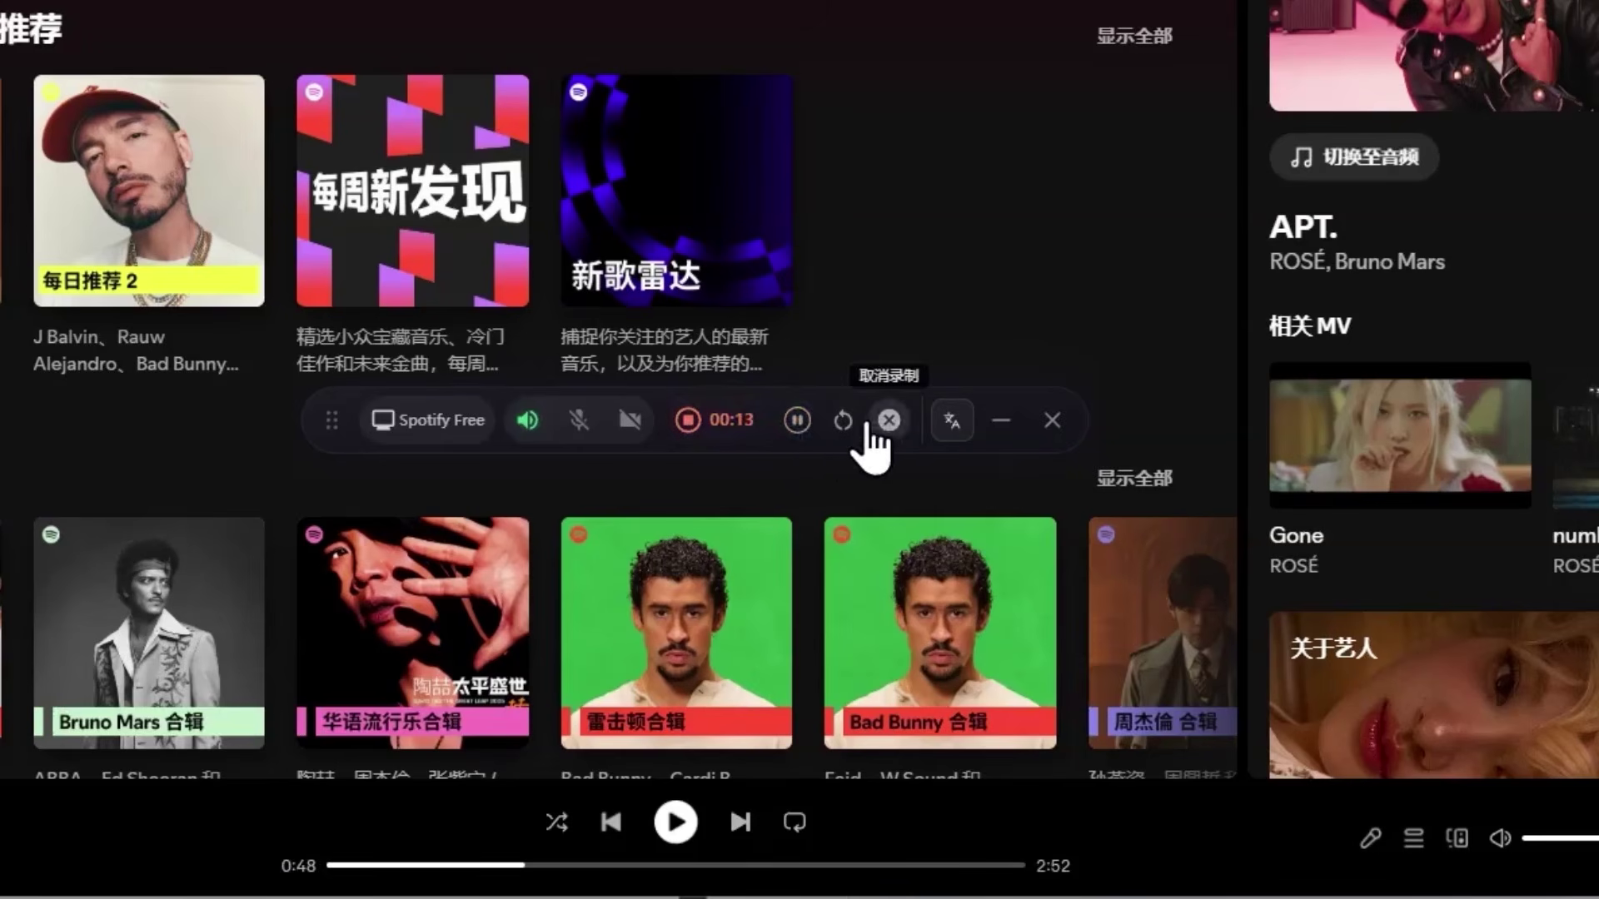
{"action": "left_click", "coordinate": [689, 424]}
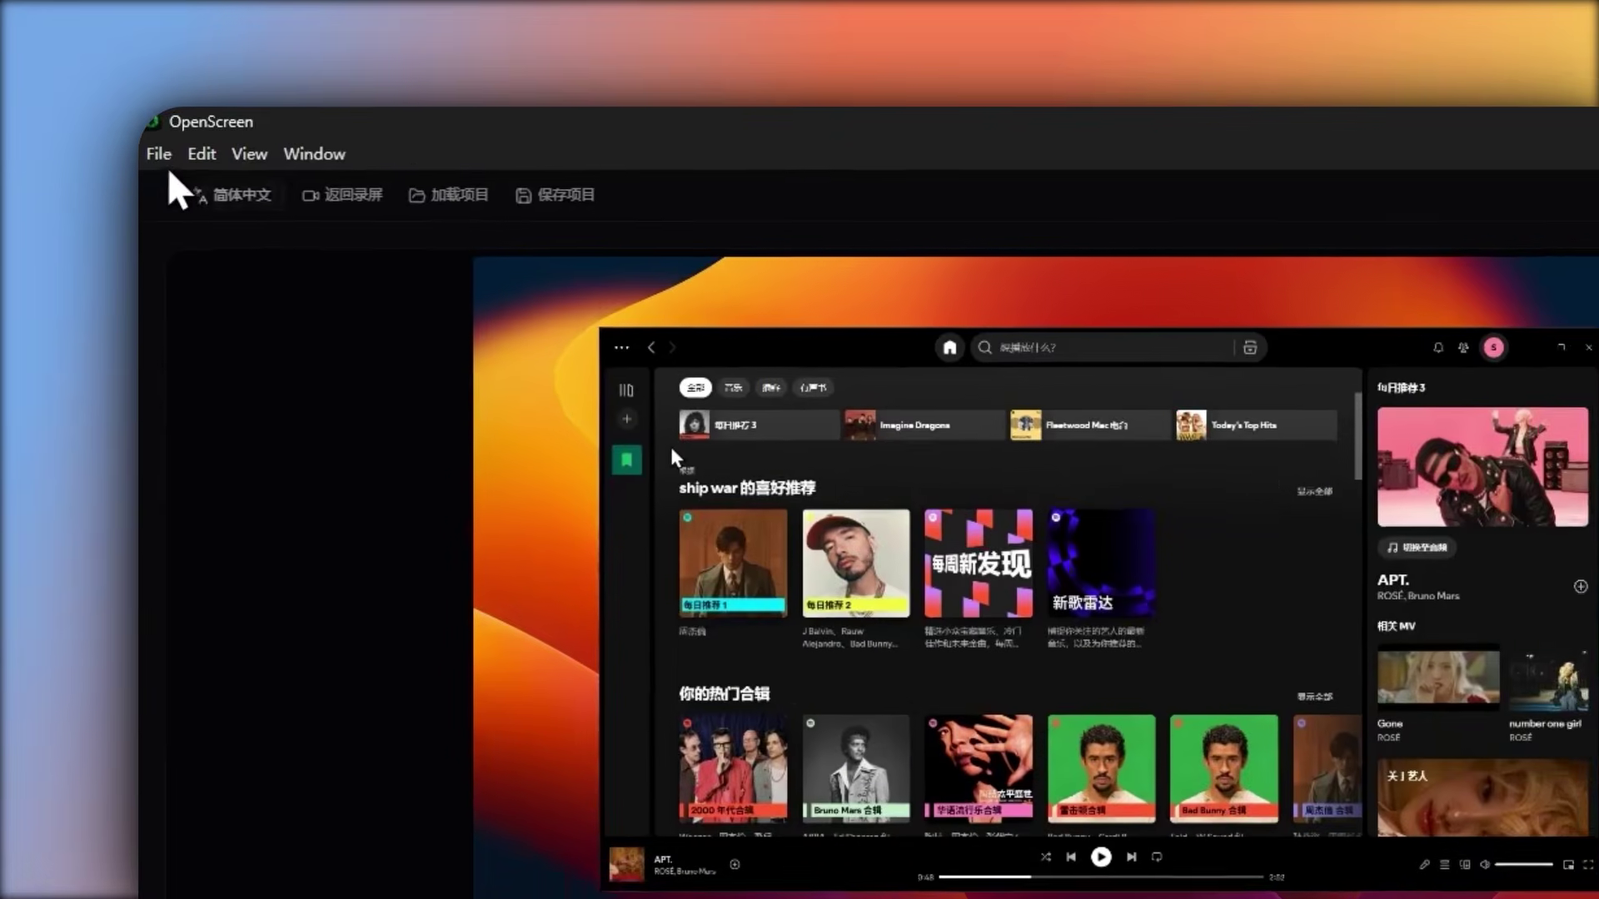
{"action": "left_click", "coordinate": [94, 91]}
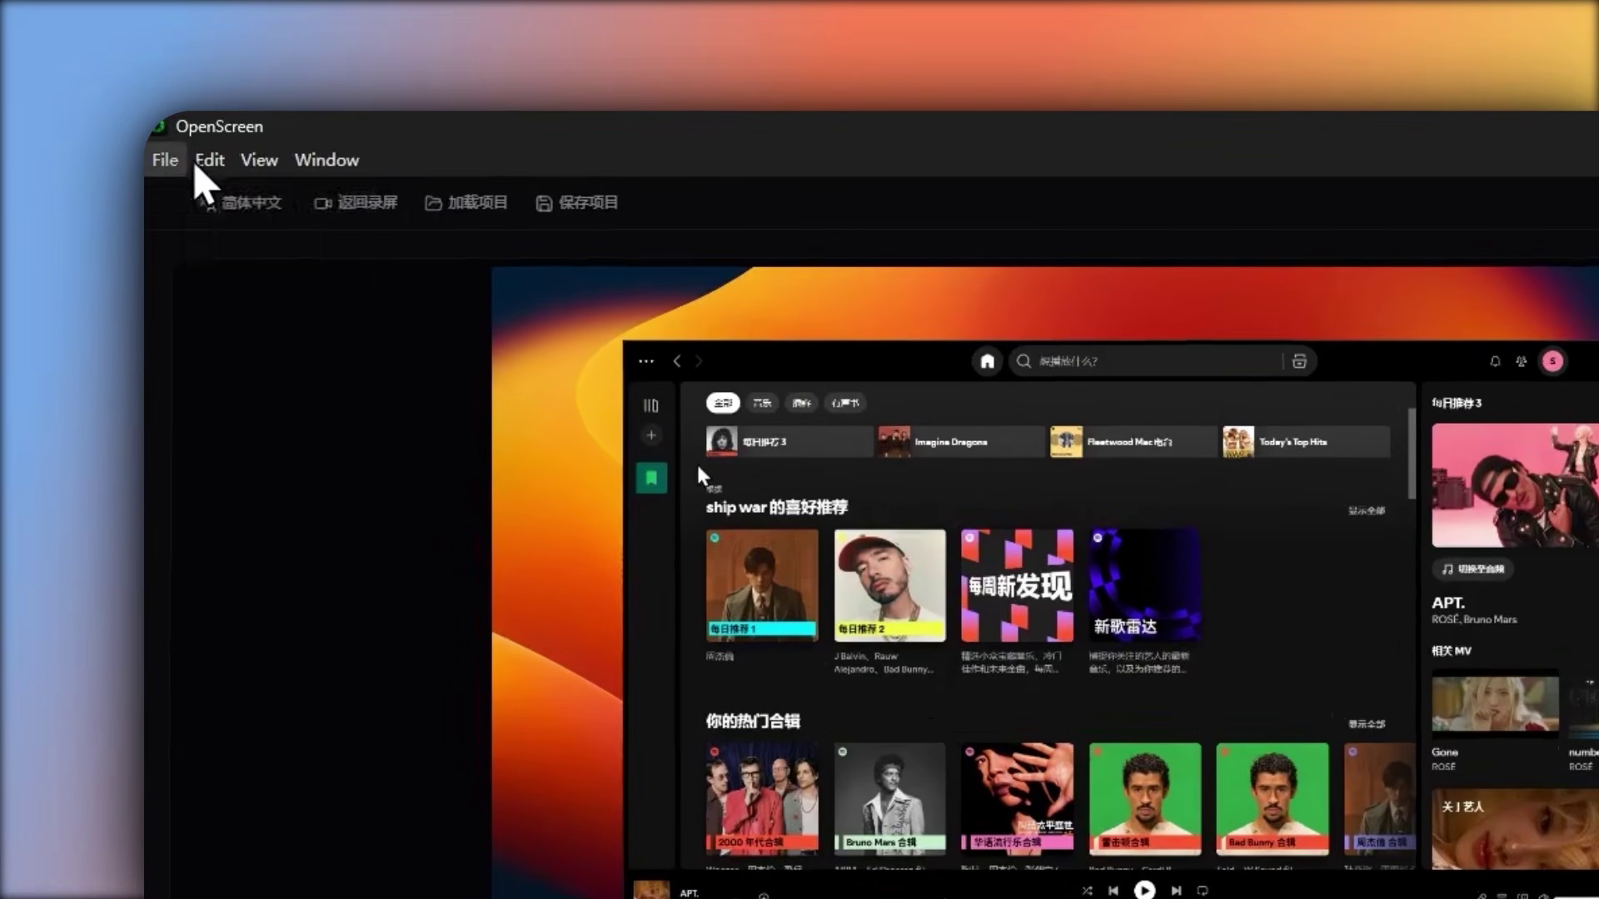
{"action": "mouse_move", "coordinate": [342, 167]}
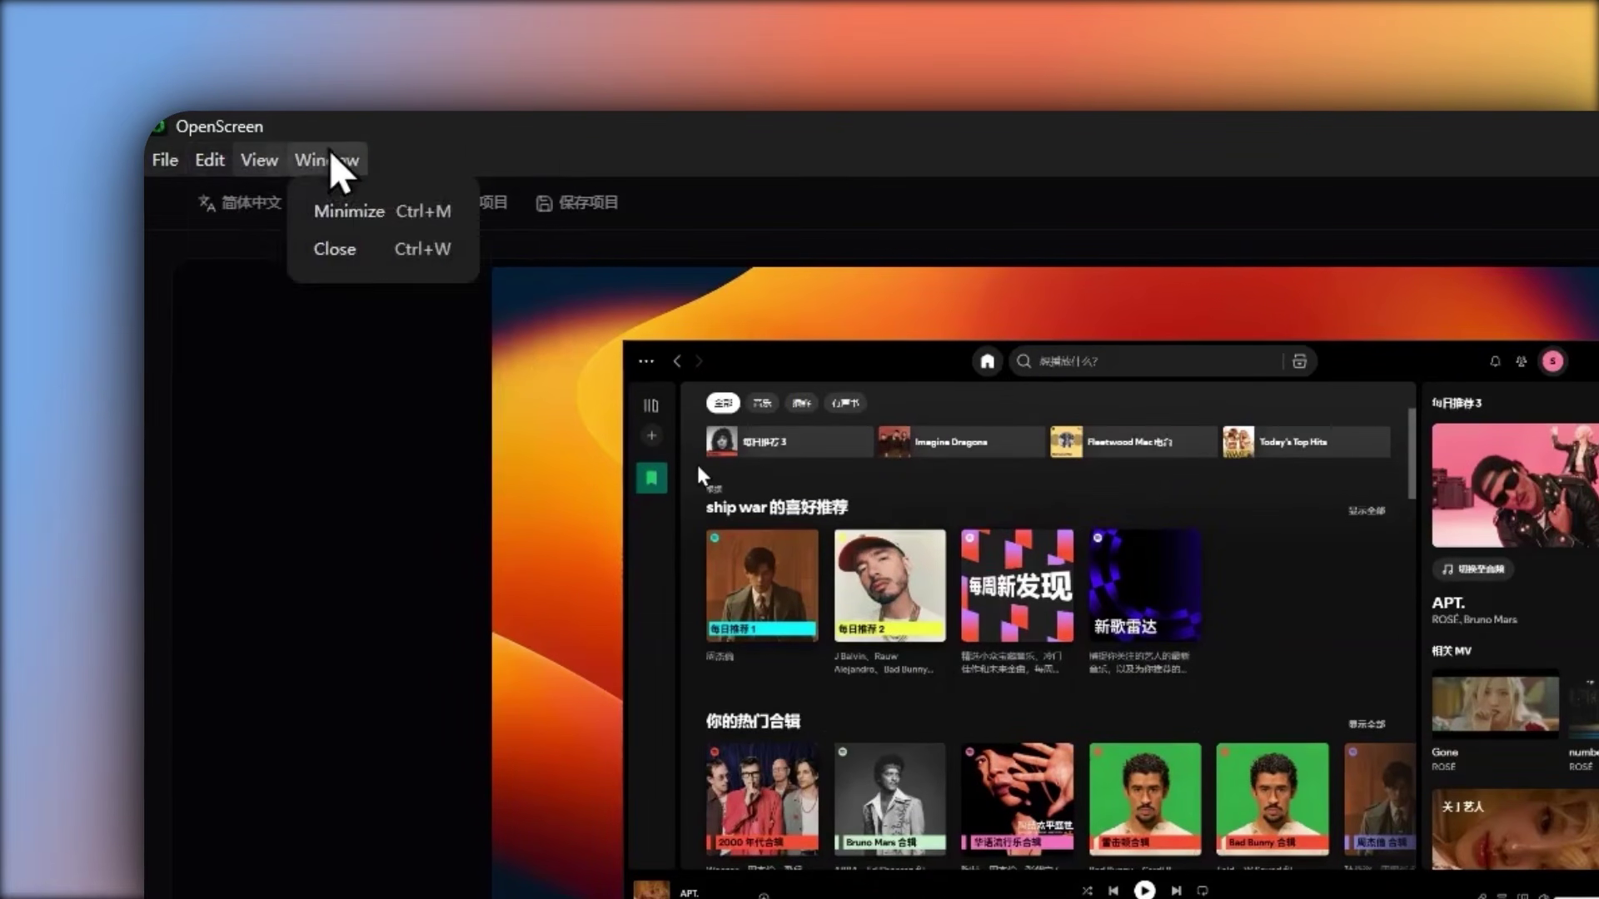
{"action": "left_click", "coordinate": [565, 146]}
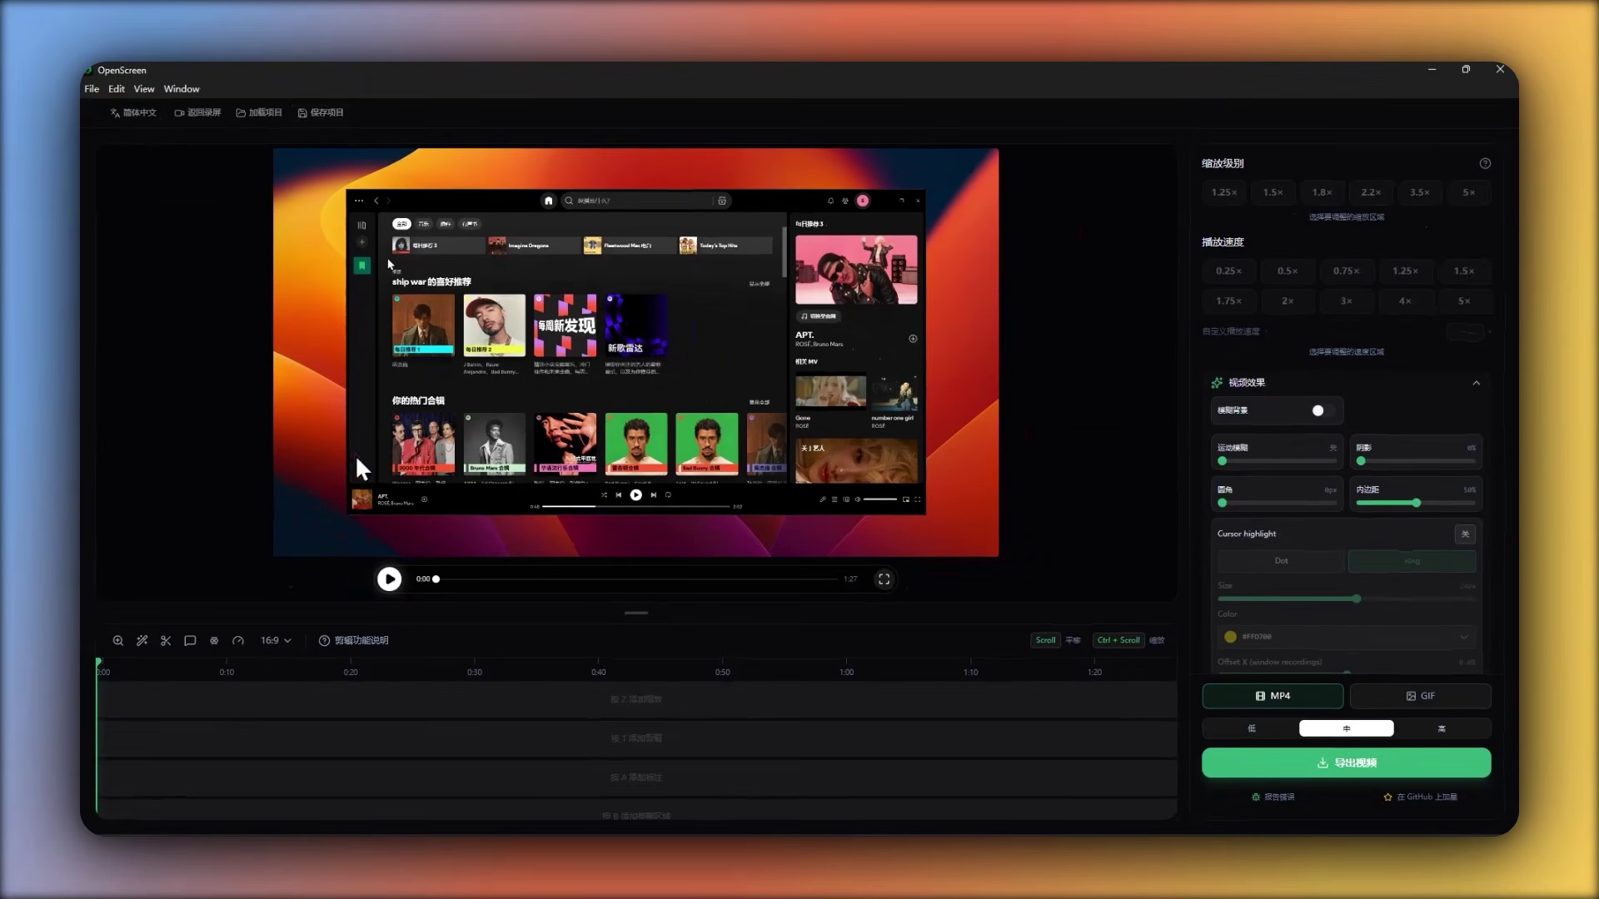
- Preview the first few seconds of the recording and enlarge the timeline area to show all its tracks
{"action": "left_click", "coordinate": [390, 579]}
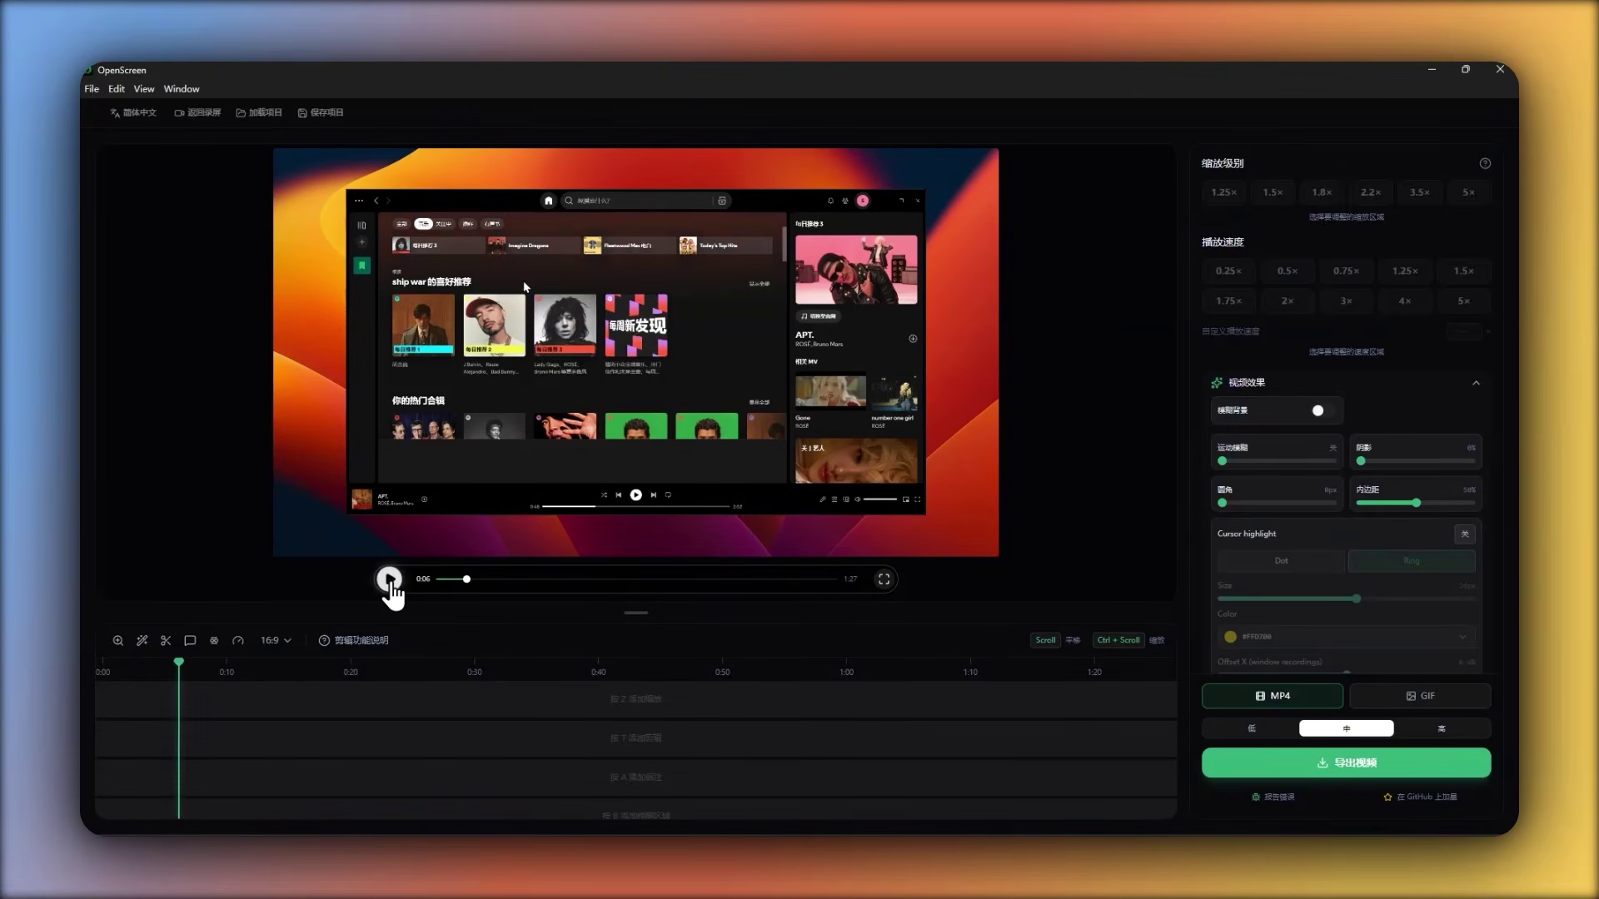
{"action": "left_click", "coordinate": [389, 580]}
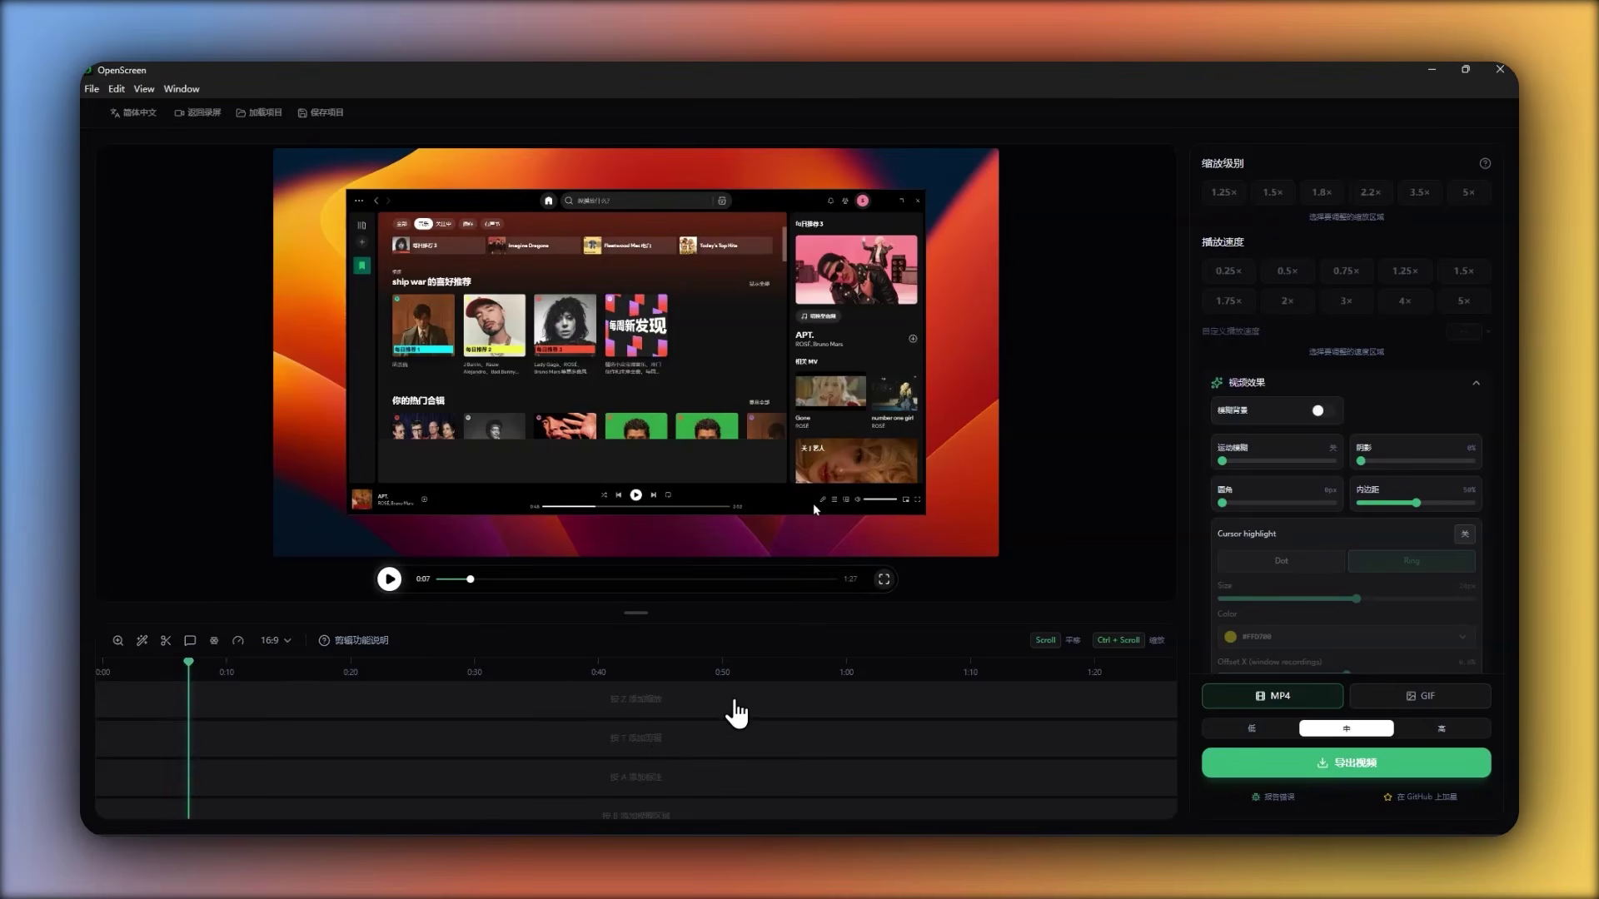
{"action": "left_click_drag", "start_coordinate": [657, 616], "coordinate": [650, 465]}
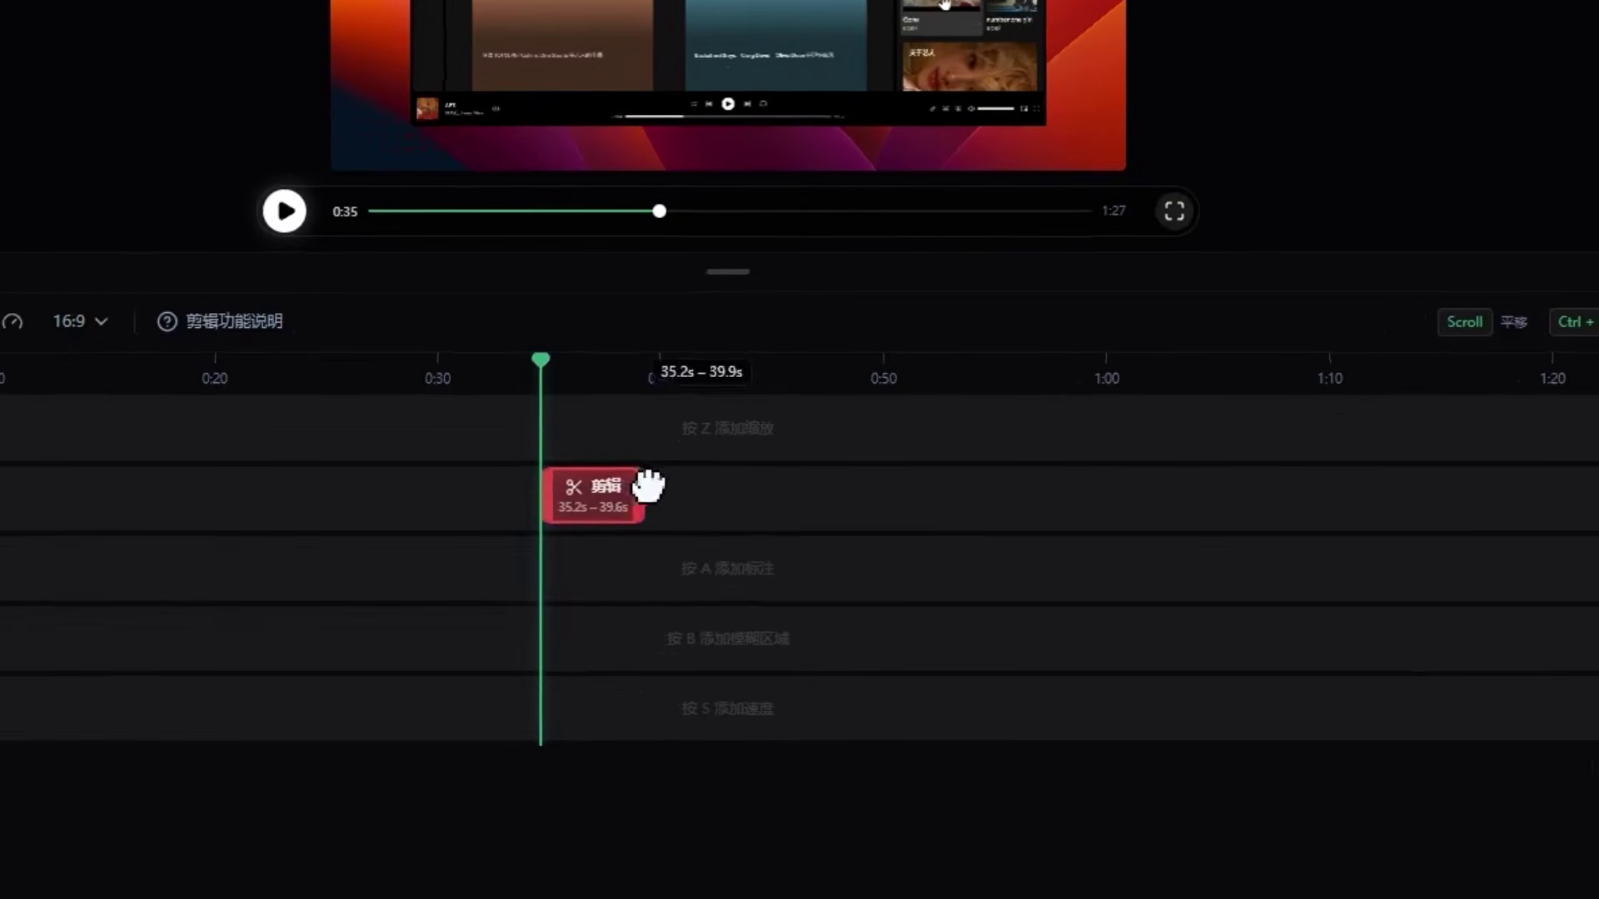
- Stretch both ends of the trim segment on the timeline so that it spans 28.4s to 48.3s
{"action": "left_click_drag", "start_coordinate": [648, 485], "coordinate": [831, 500]}
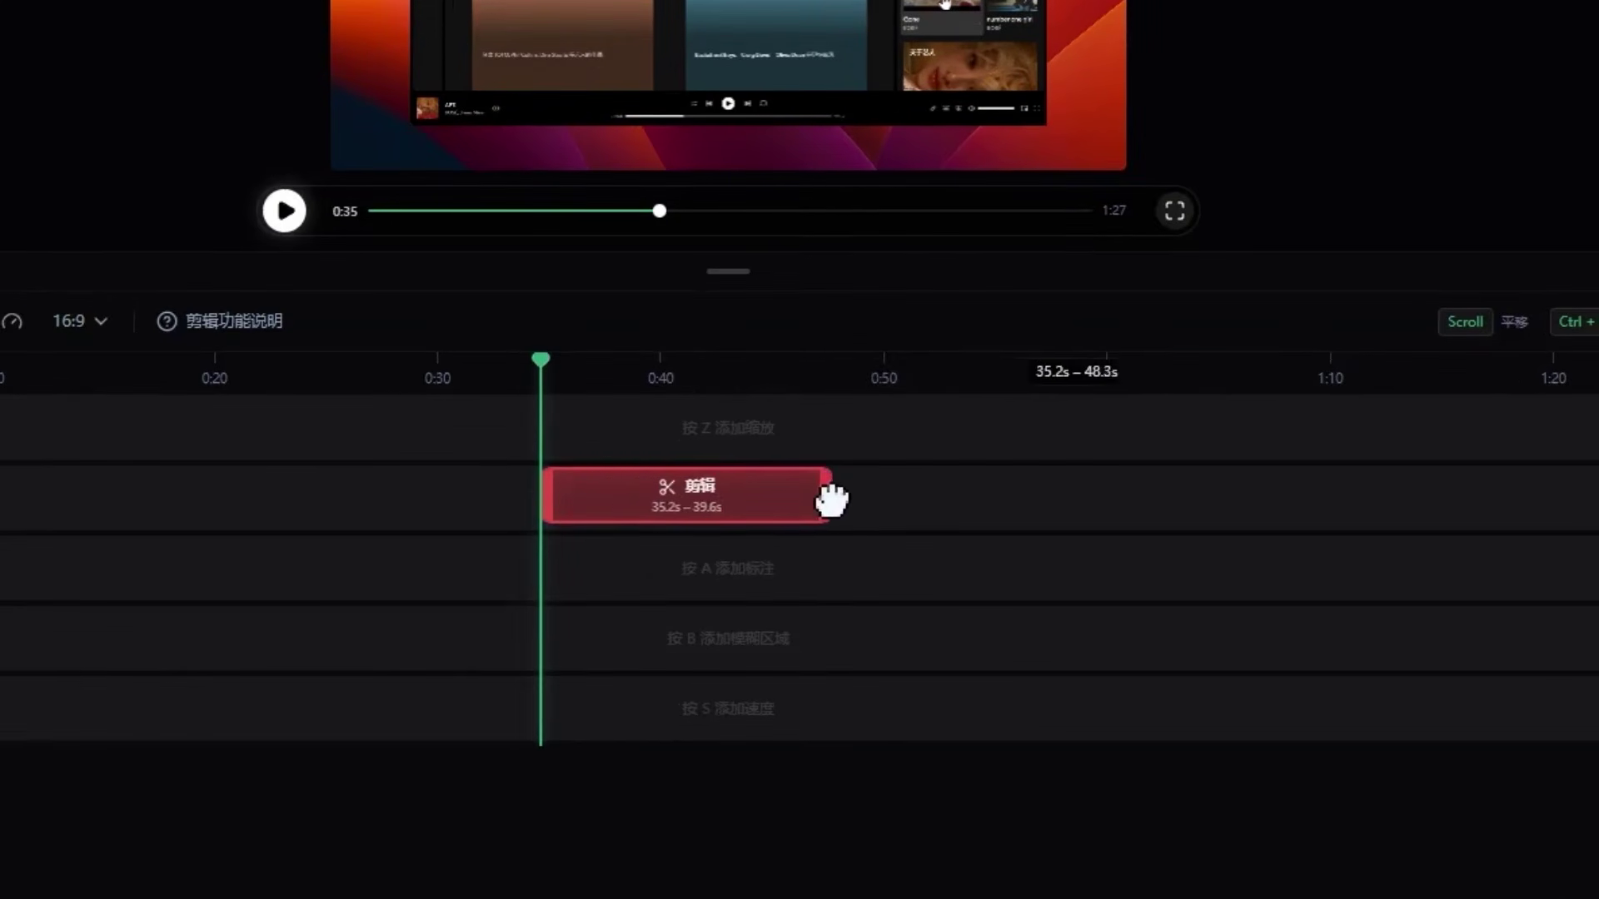
{"action": "left_click_drag", "start_coordinate": [543, 491], "coordinate": [406, 467]}
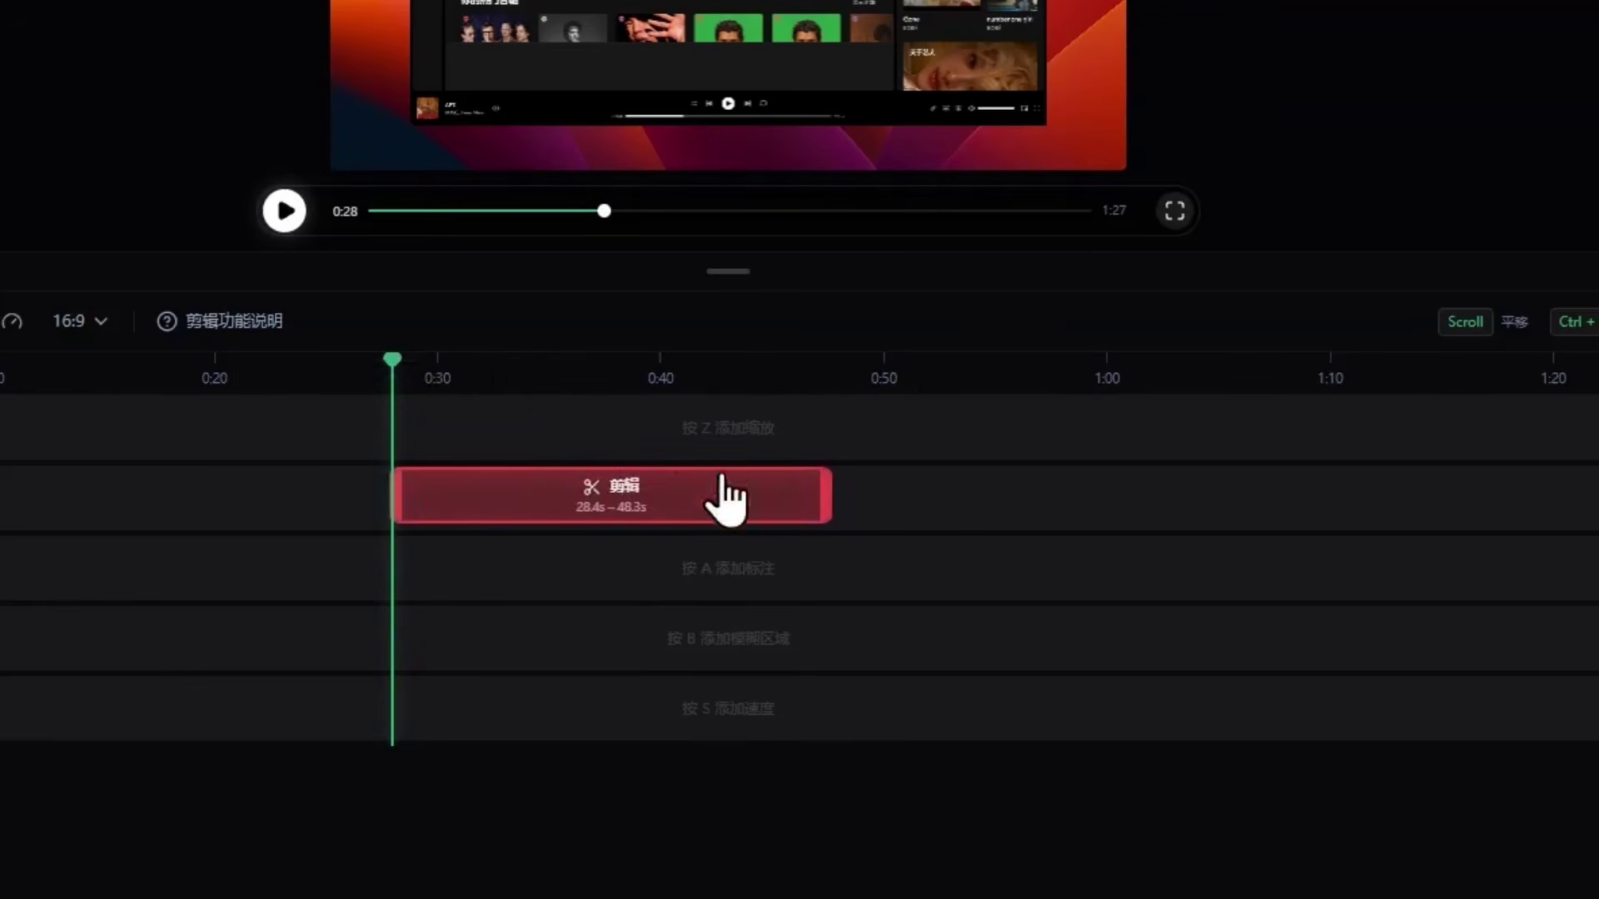
- Resize the trim segment from both ends to span 24.3s to 38.5s and play the clip across it to check the cut
{"action": "left_click_drag", "start_coordinate": [810, 496], "coordinate": [612, 496]}
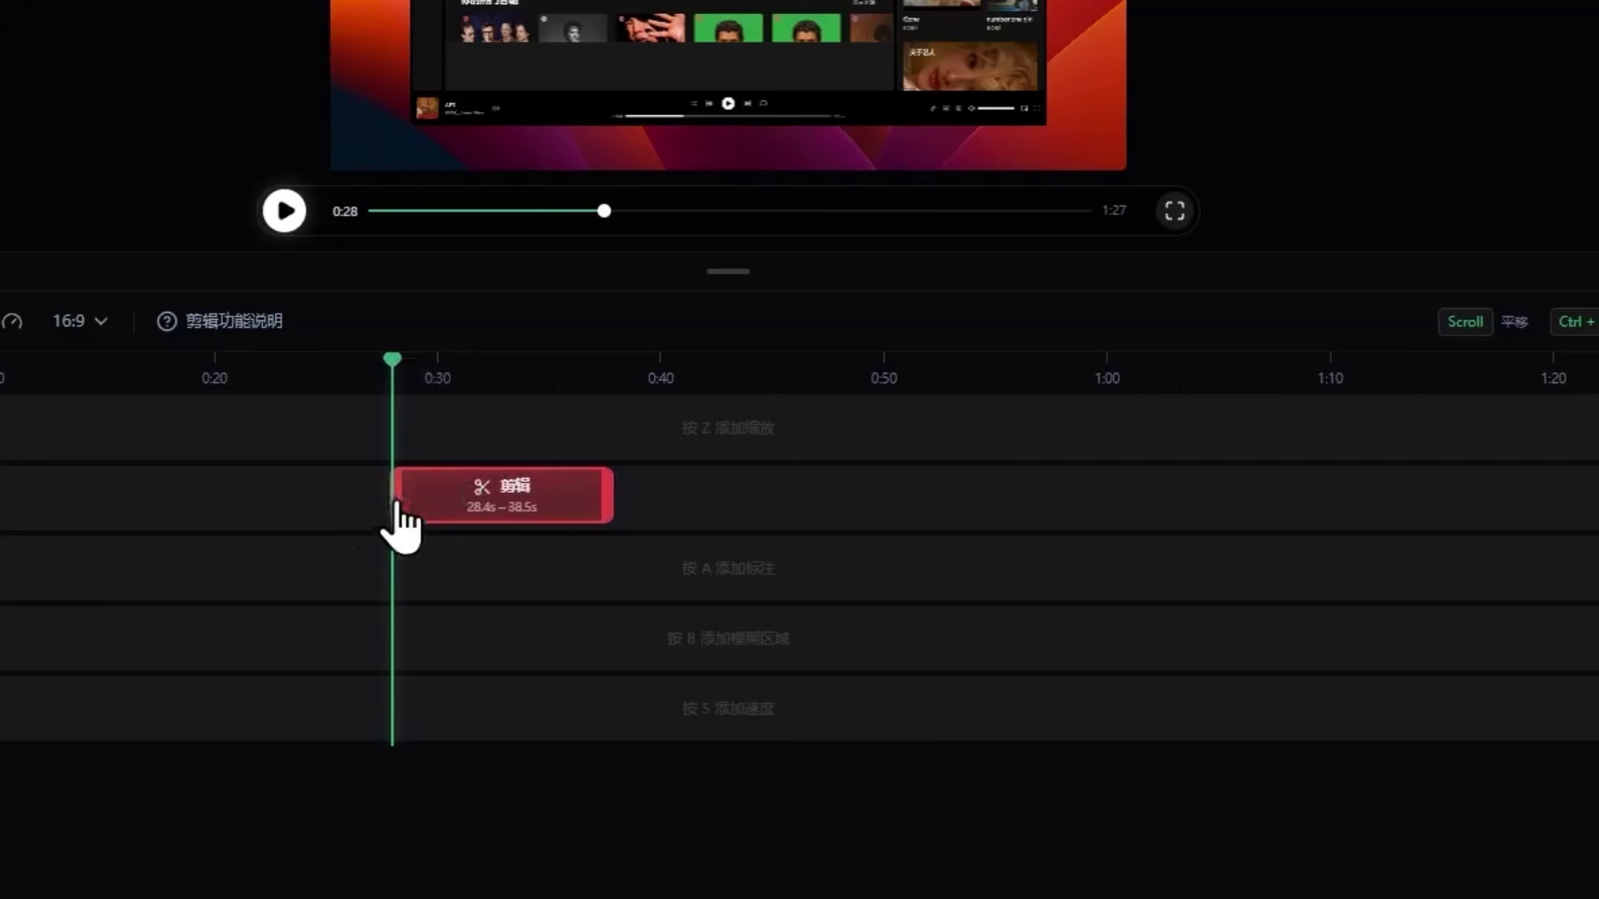
{"action": "left_click_drag", "start_coordinate": [395, 490], "coordinate": [300, 458]}
{"action": "left_click", "coordinate": [222, 381]}
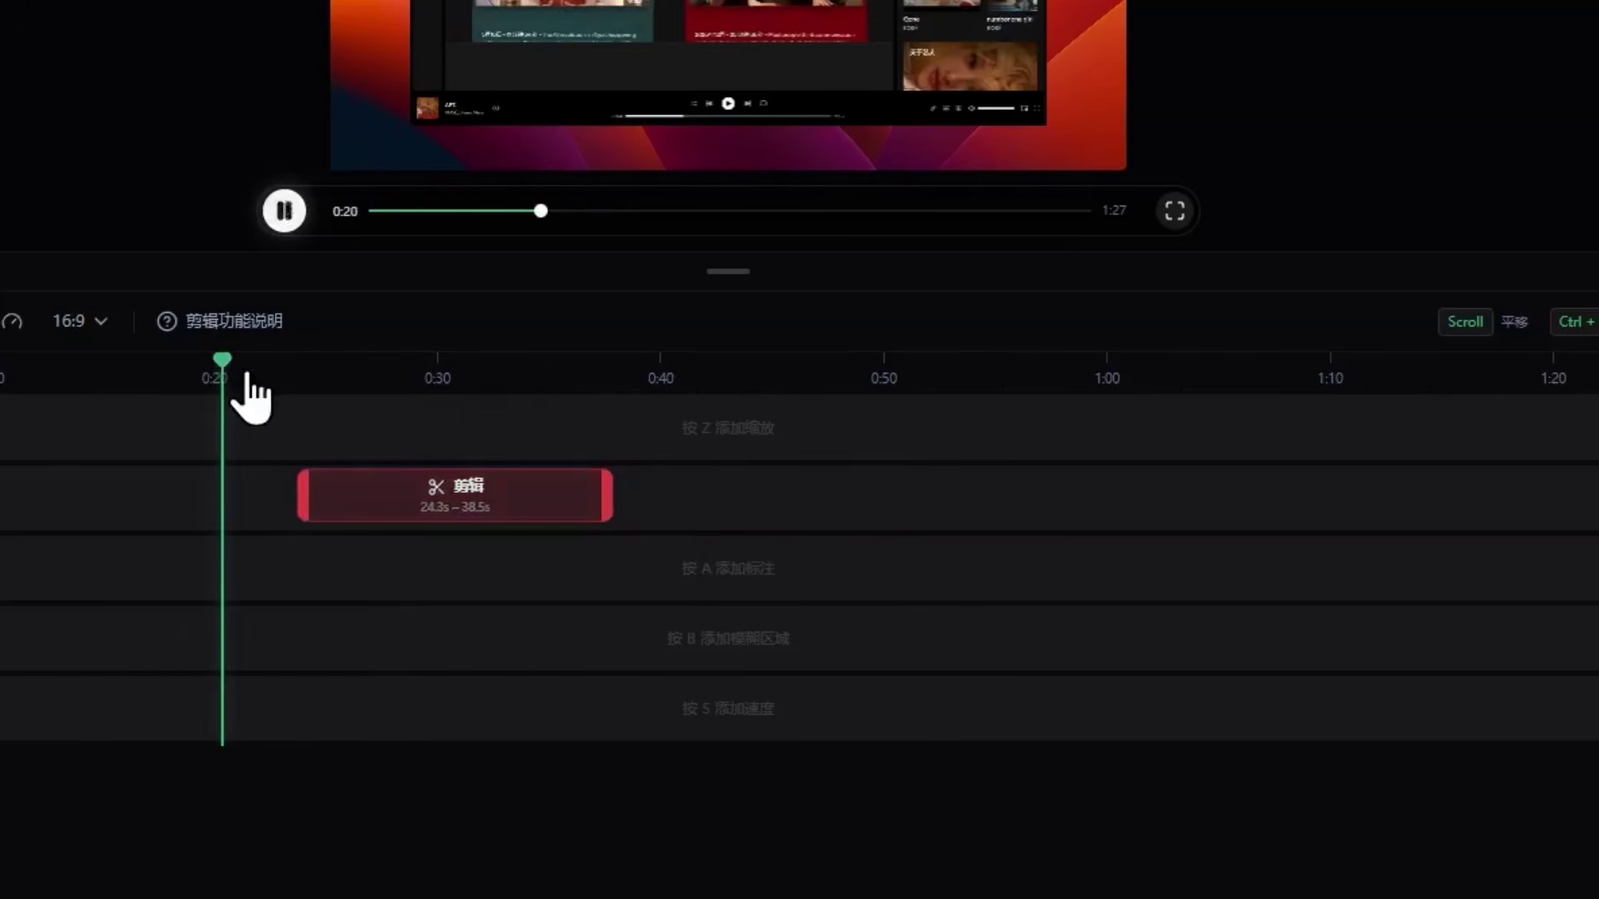
{"action": "left_click", "coordinate": [144, 381]}
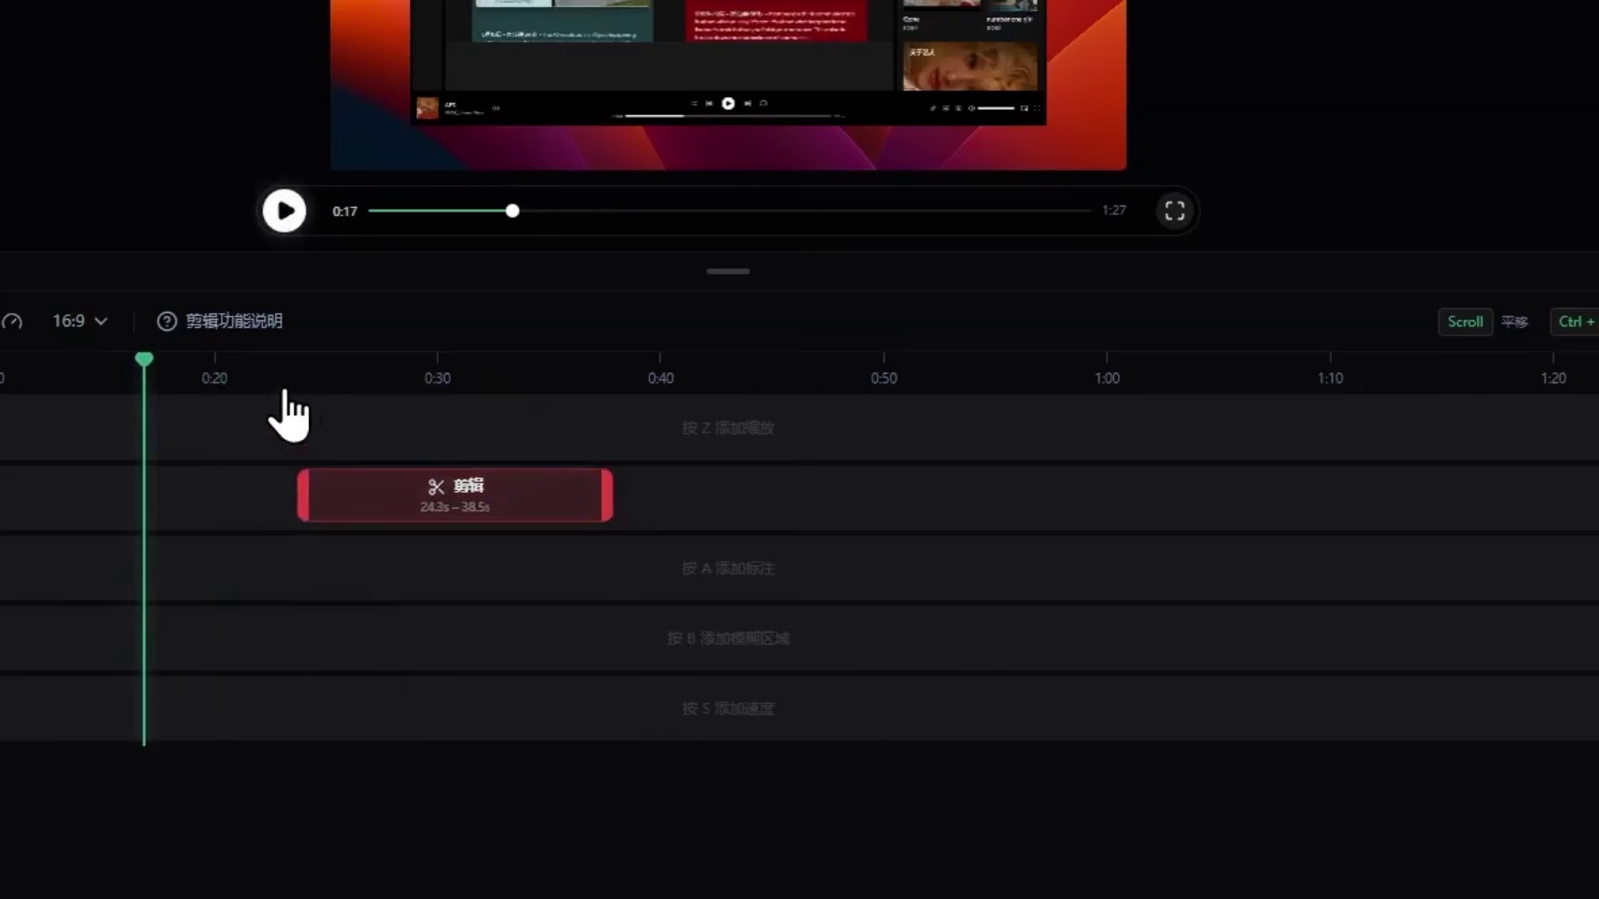
{"action": "left_click", "coordinate": [281, 390]}
{"action": "left_click", "coordinate": [220, 380]}
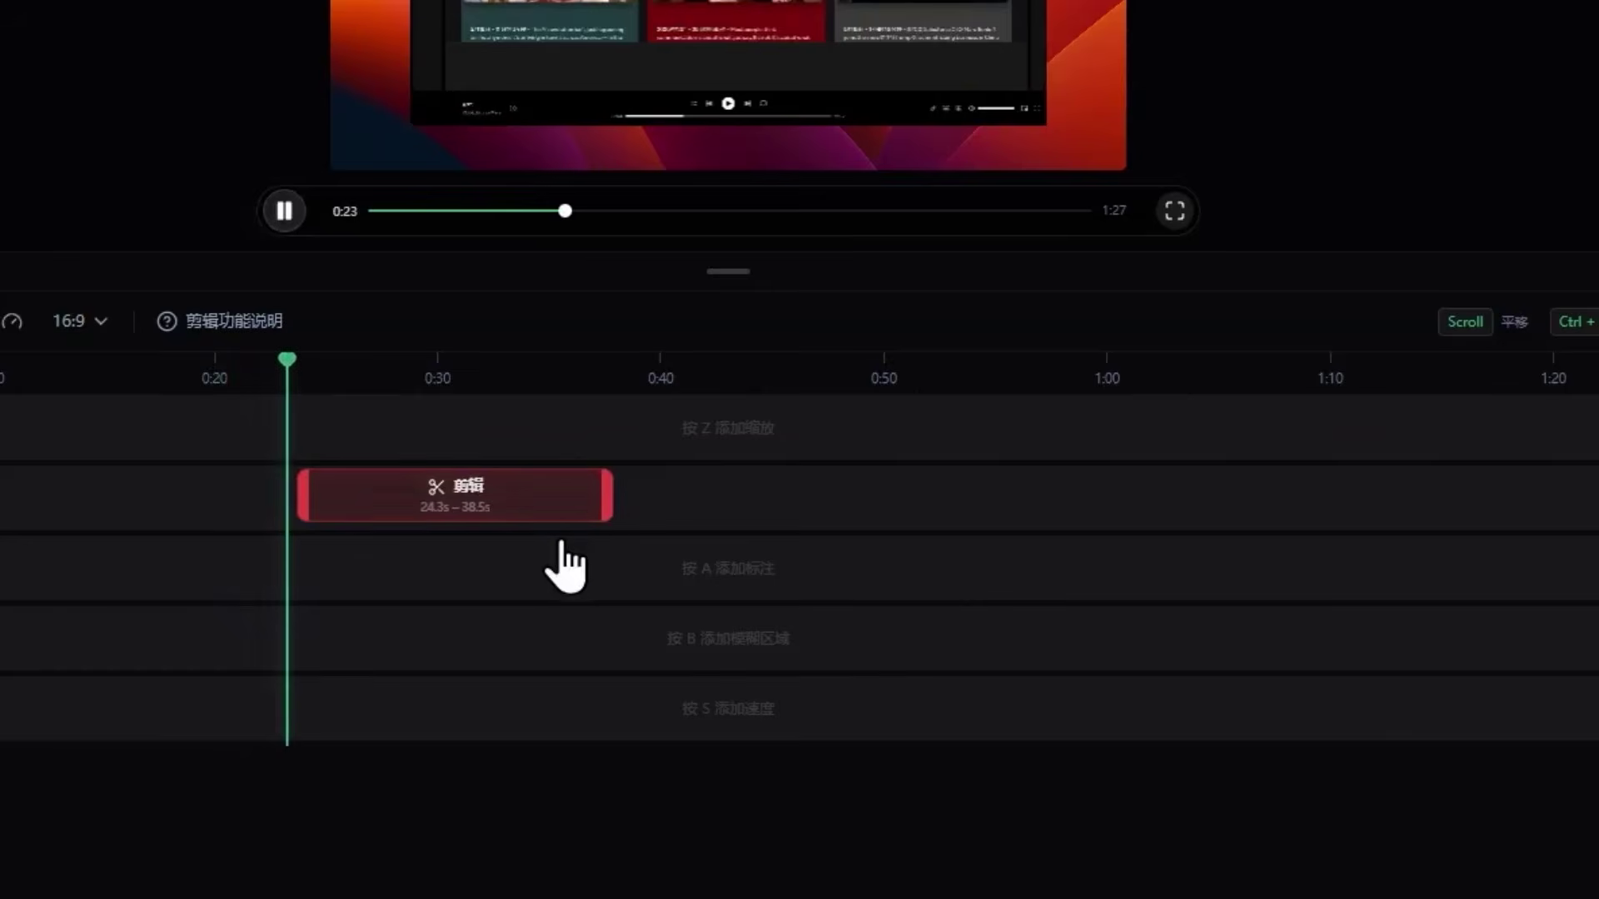
{"action": "left_click", "coordinate": [271, 379]}
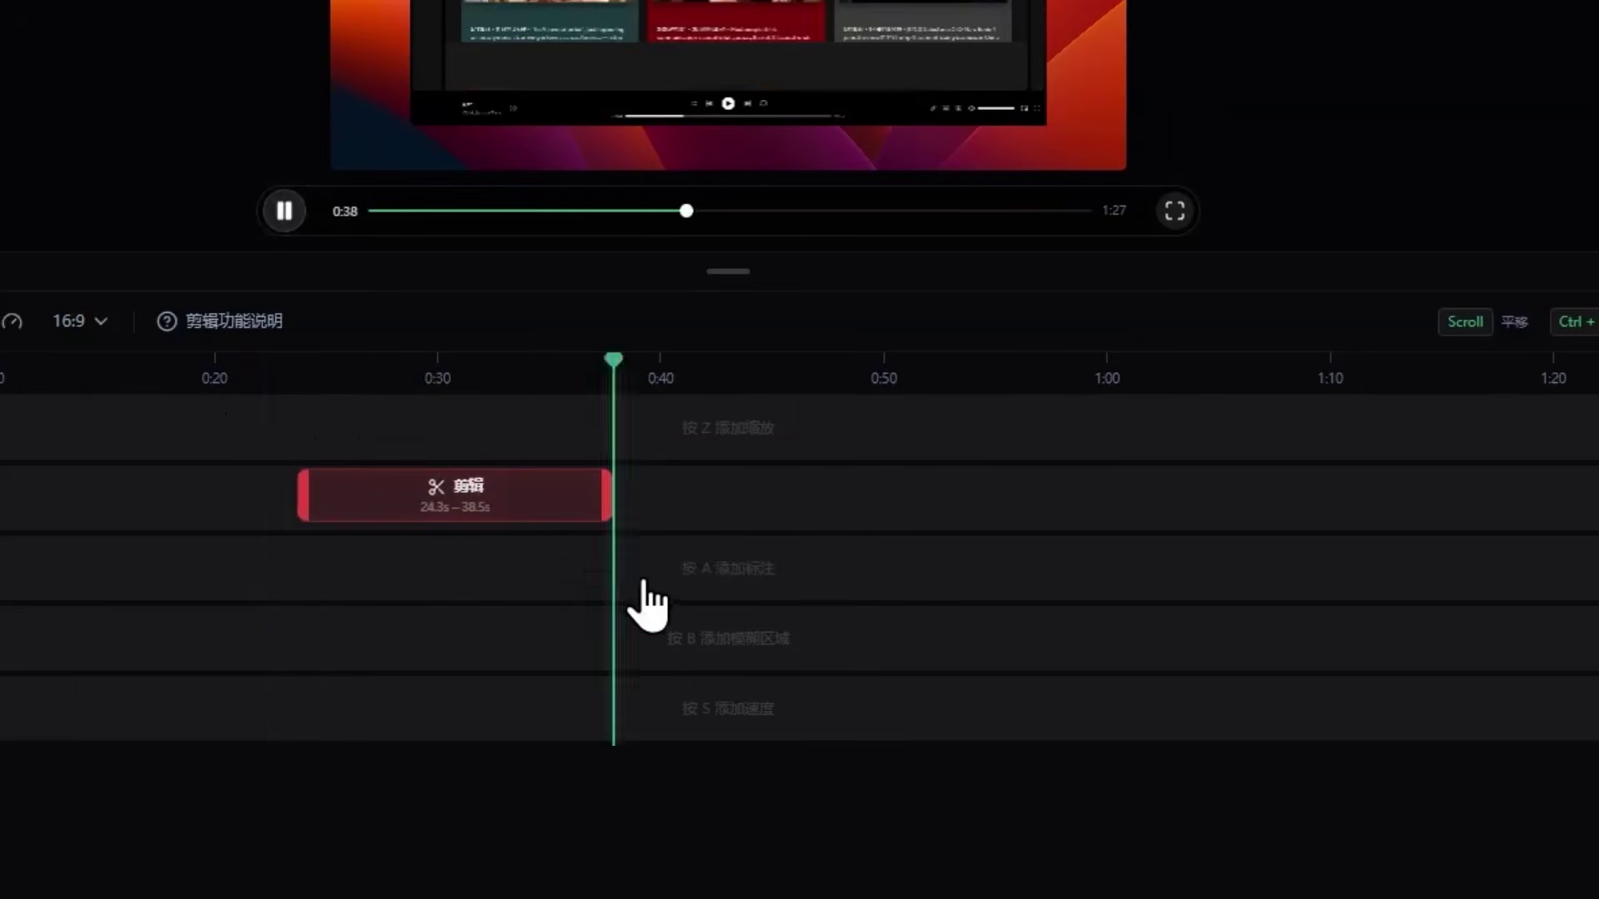
{"action": "left_click", "coordinate": [243, 387]}
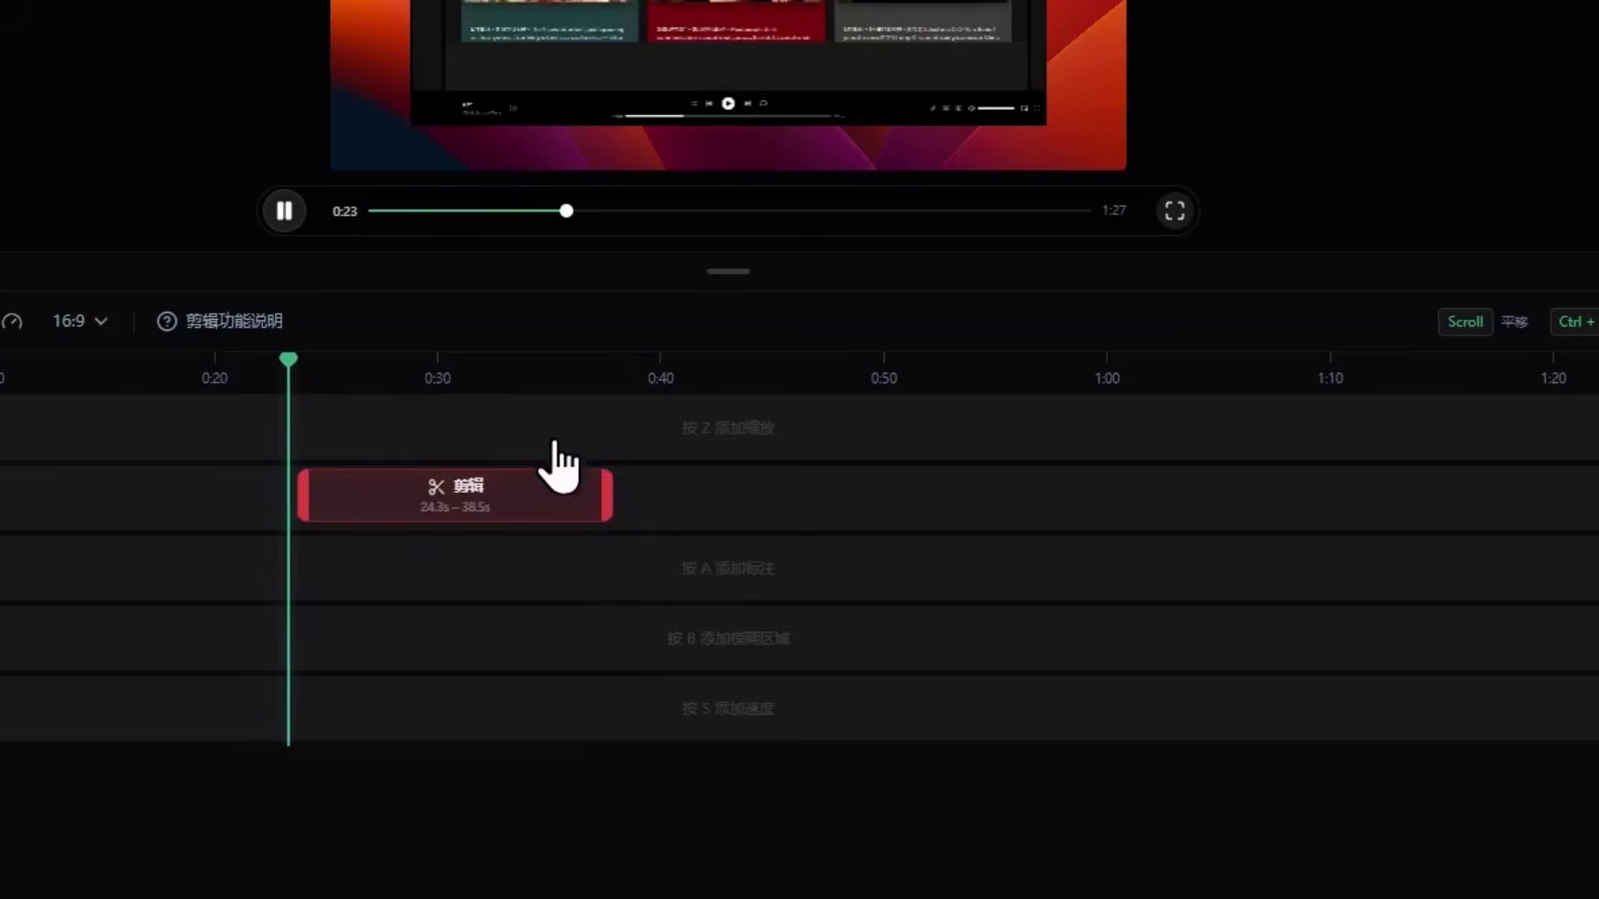
- Add six more short trim segments along the trim track during playback, from 39.7s to about 1:11
{"action": "key", "text": "c"}
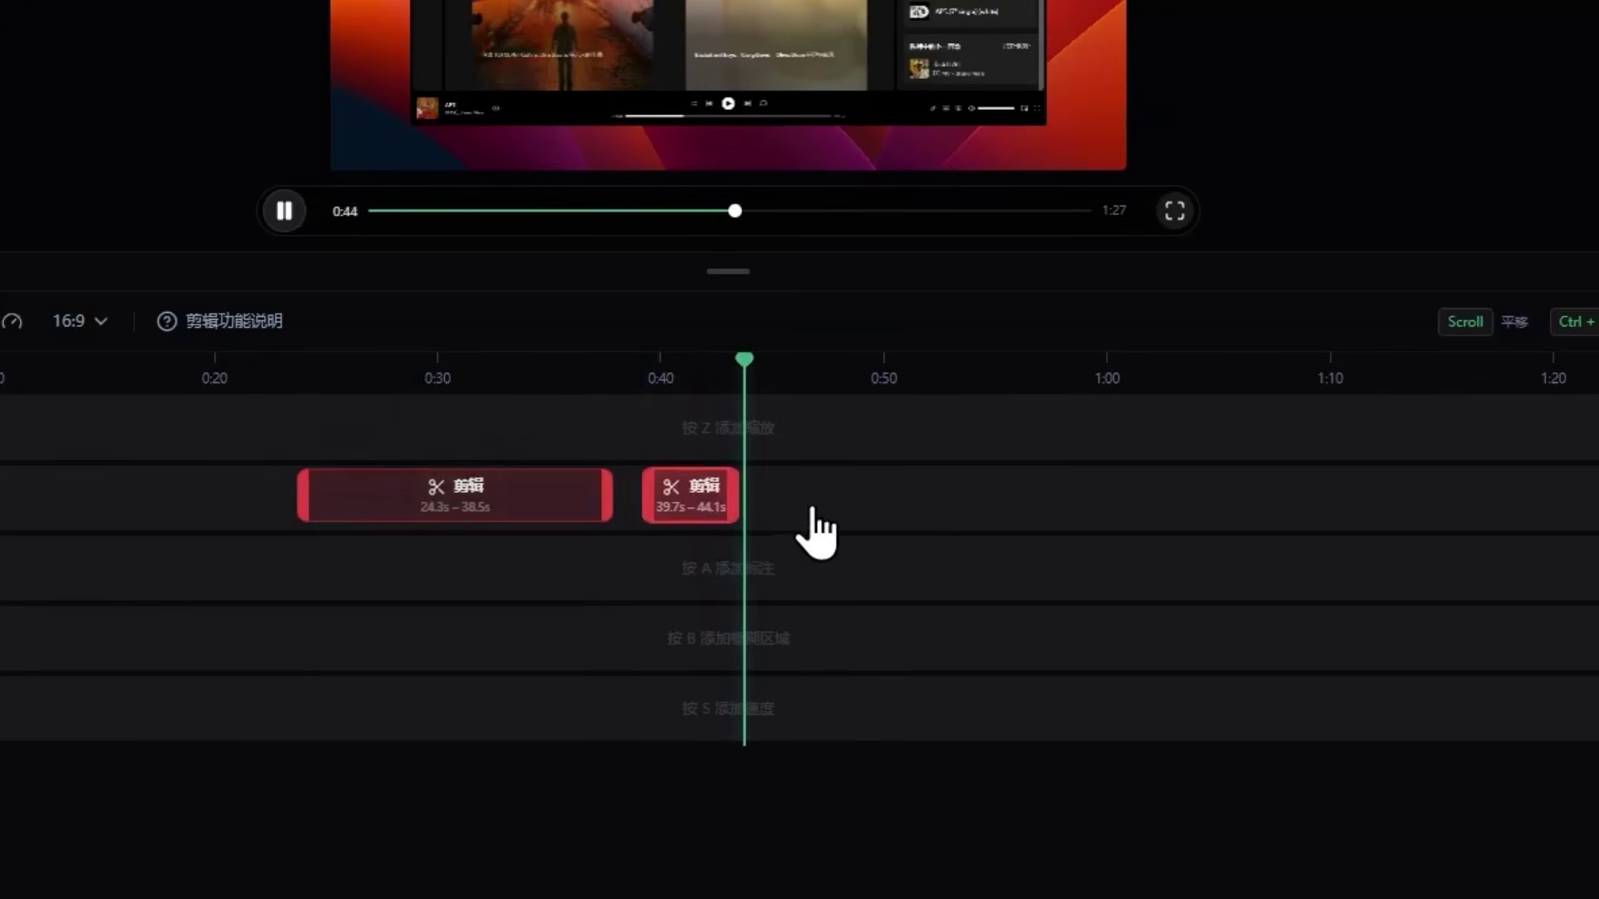
{"action": "key", "text": "c"}
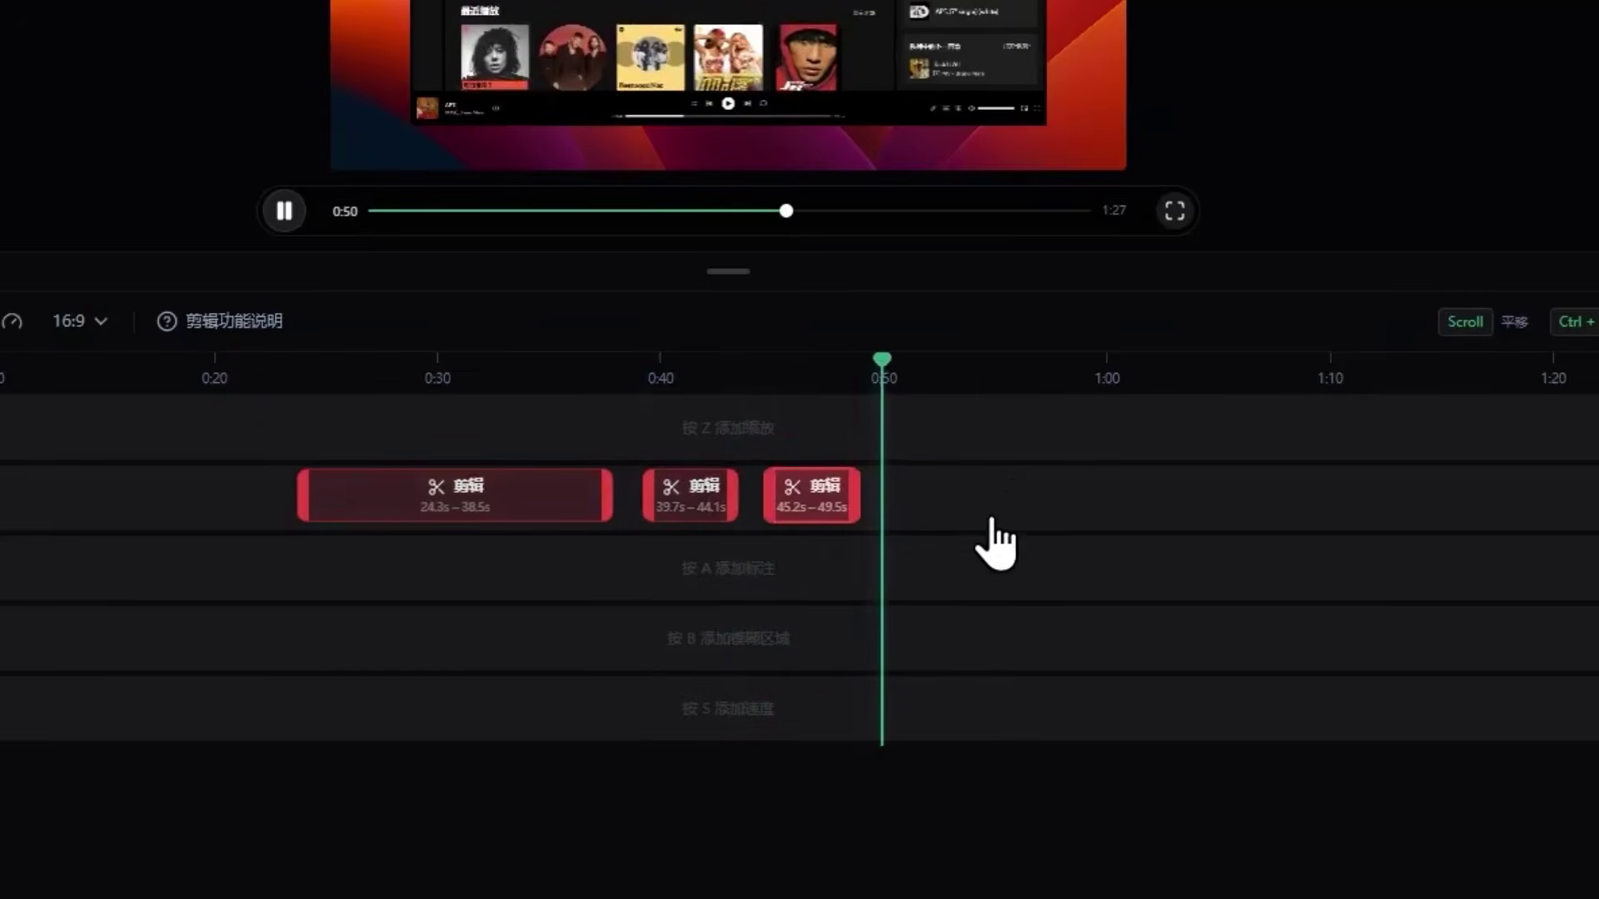
{"action": "key", "text": "c"}
{"action": "key", "text": "c"}
{"action": "key", "text": "c"}
{"action": "key", "text": "c"}
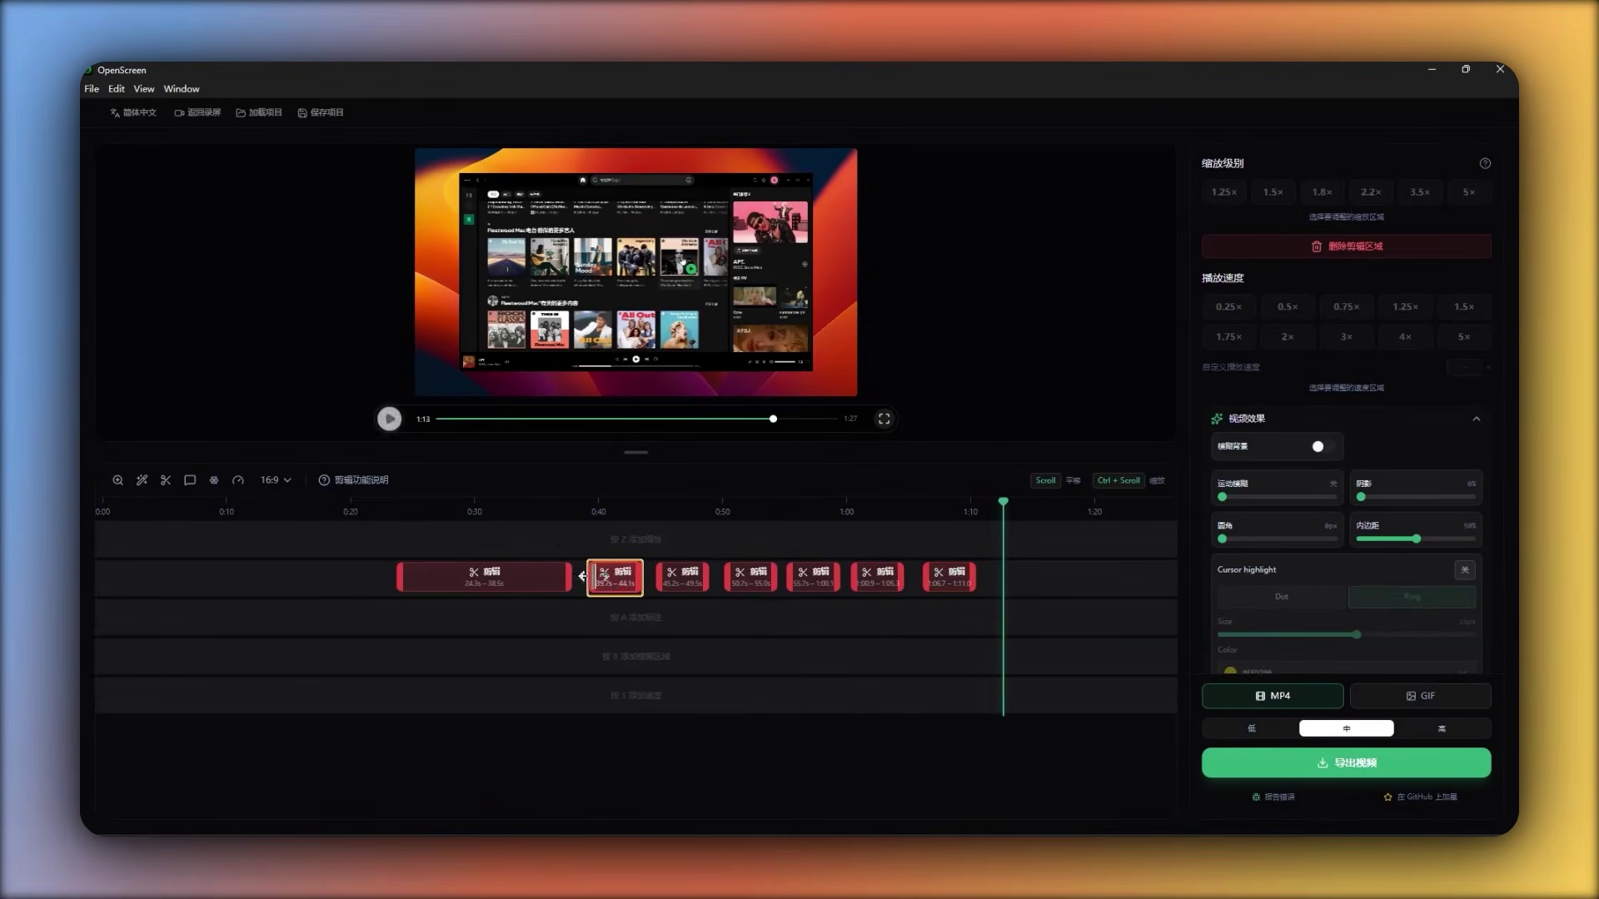
- Delete the newly added short trim segments one by one, starting with the one at 39.7s
{"action": "key", "text": "Delete"}
{"action": "left_click", "coordinate": [677, 578]}
{"action": "key", "text": "Delete"}
{"action": "left_click", "coordinate": [748, 581]}
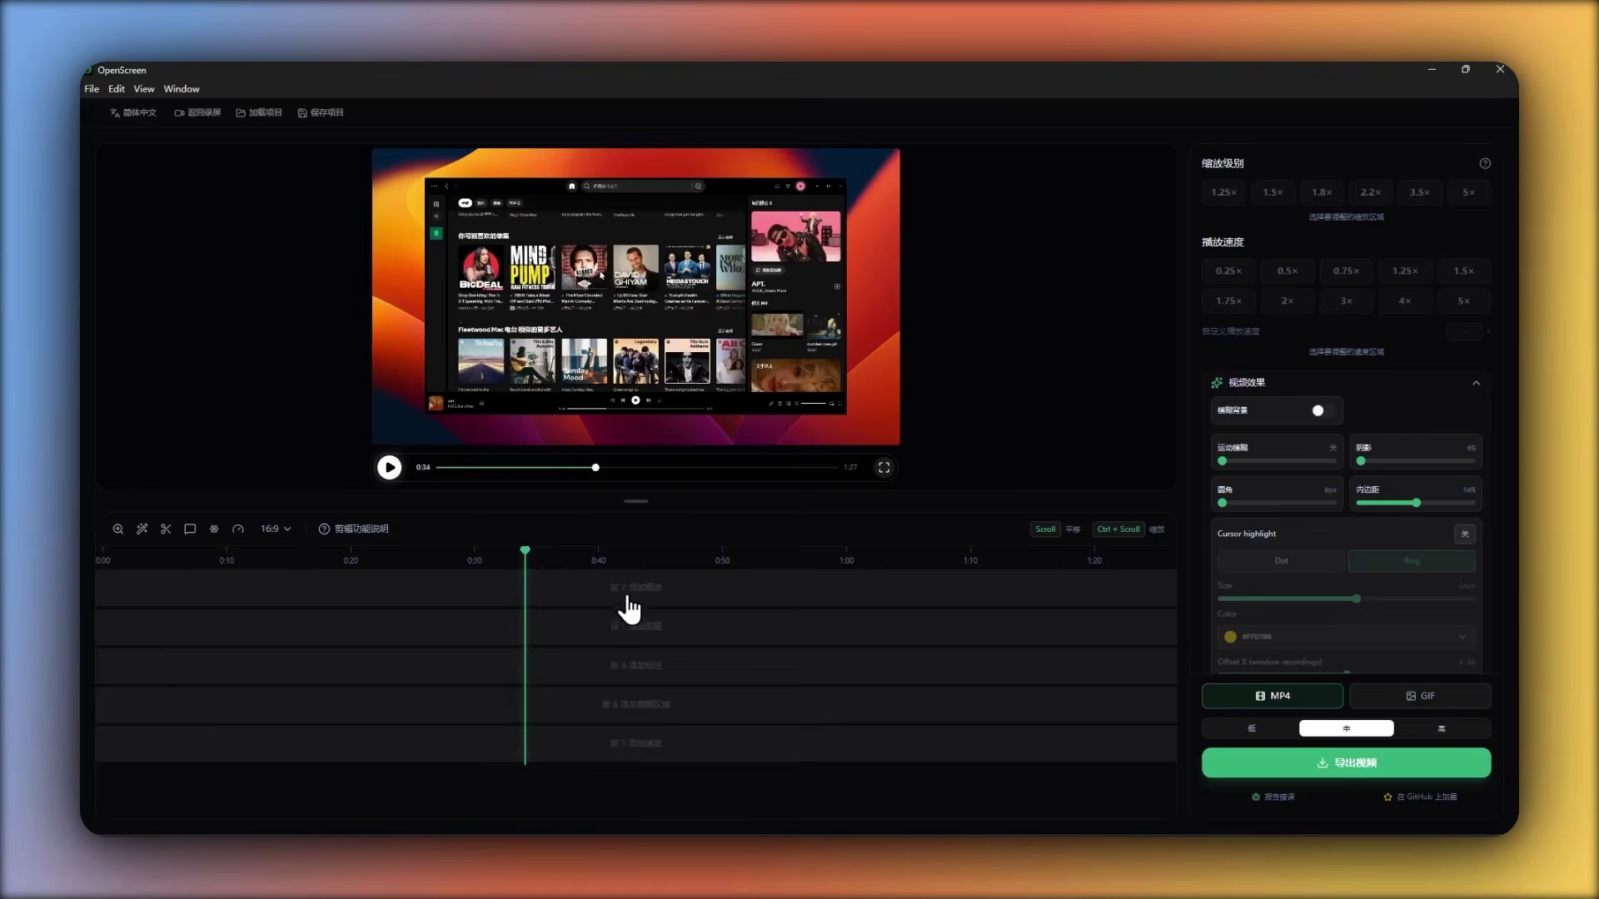
- Add a blur region at 0:34, try the oval shape, return to the rectangle and enlarge it over the podcast and playlist covers
{"action": "key", "text": "b"}
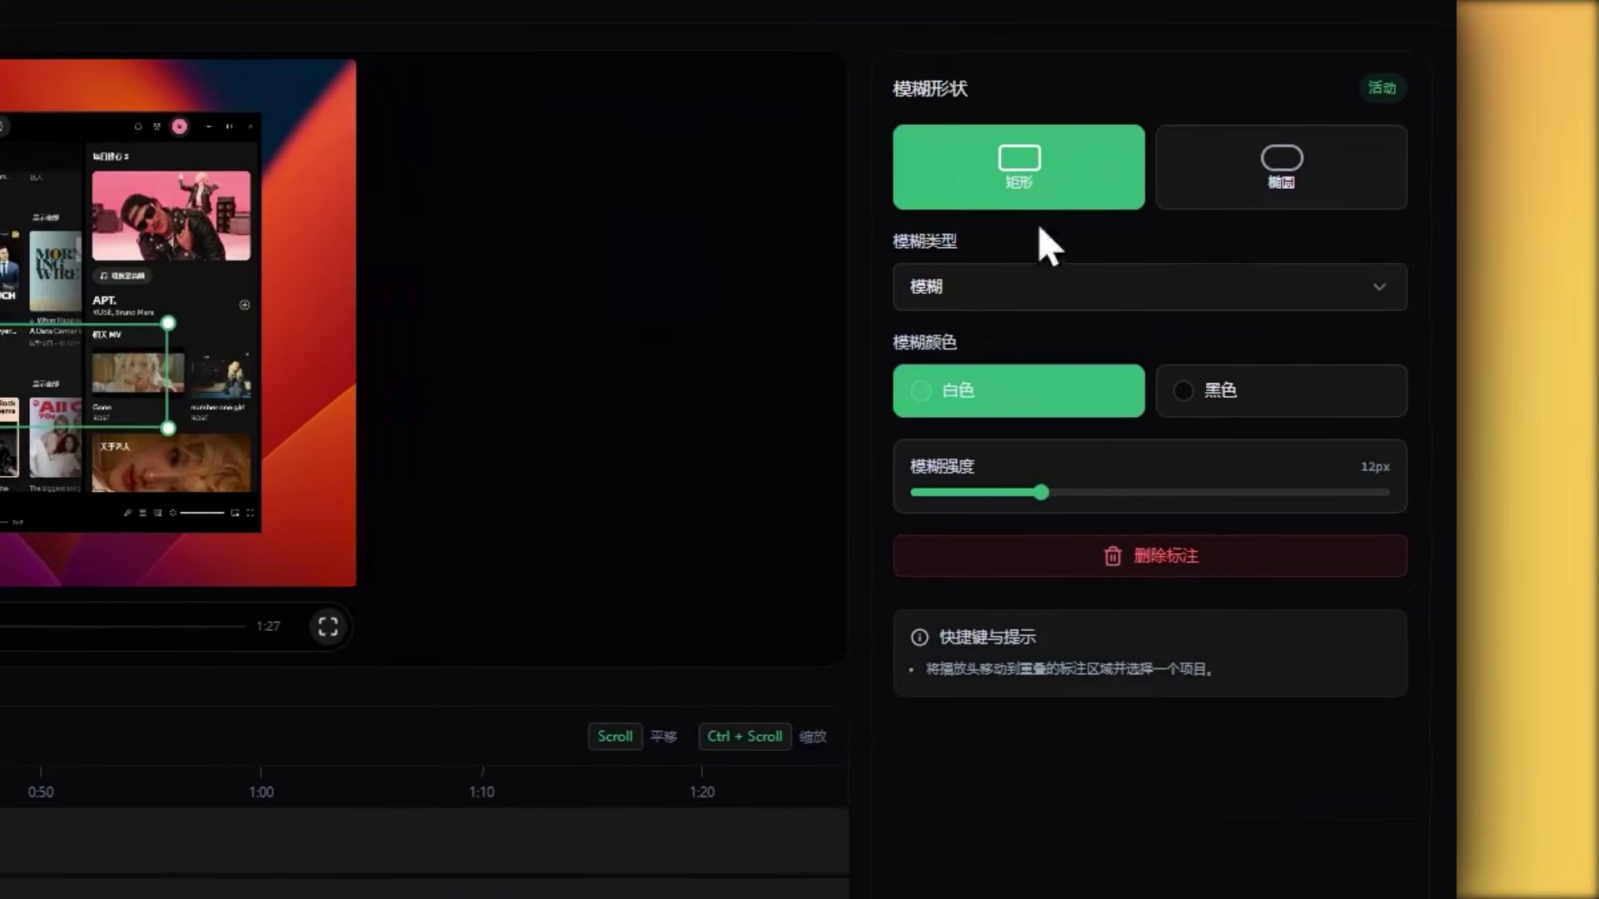
{"action": "left_click", "coordinate": [1322, 161]}
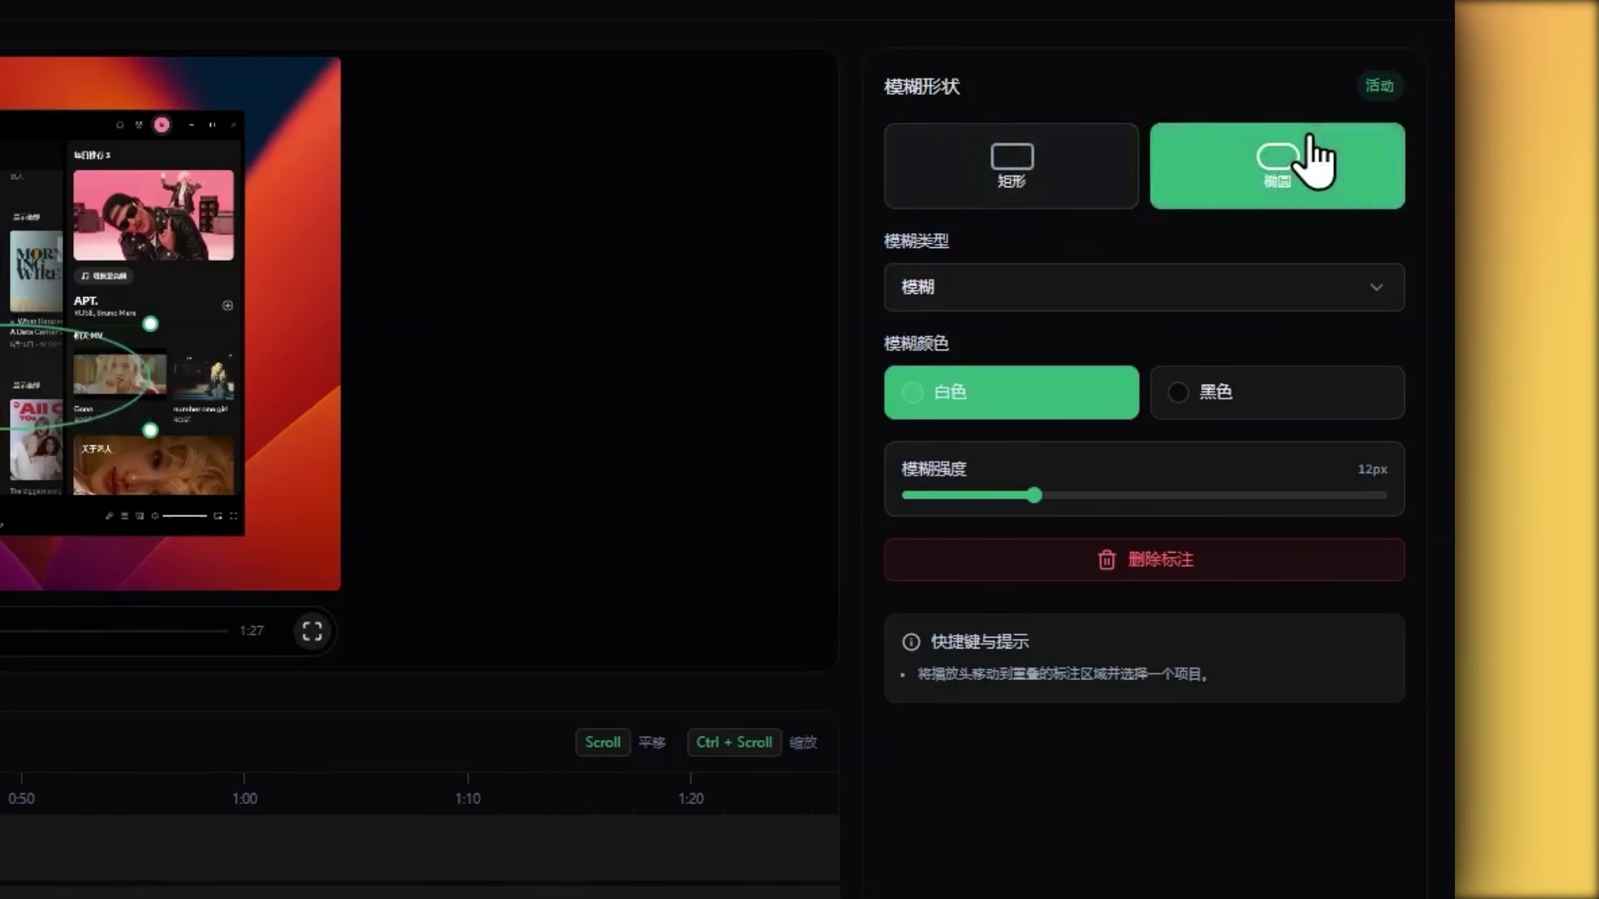
{"action": "left_click", "coordinate": [1033, 172]}
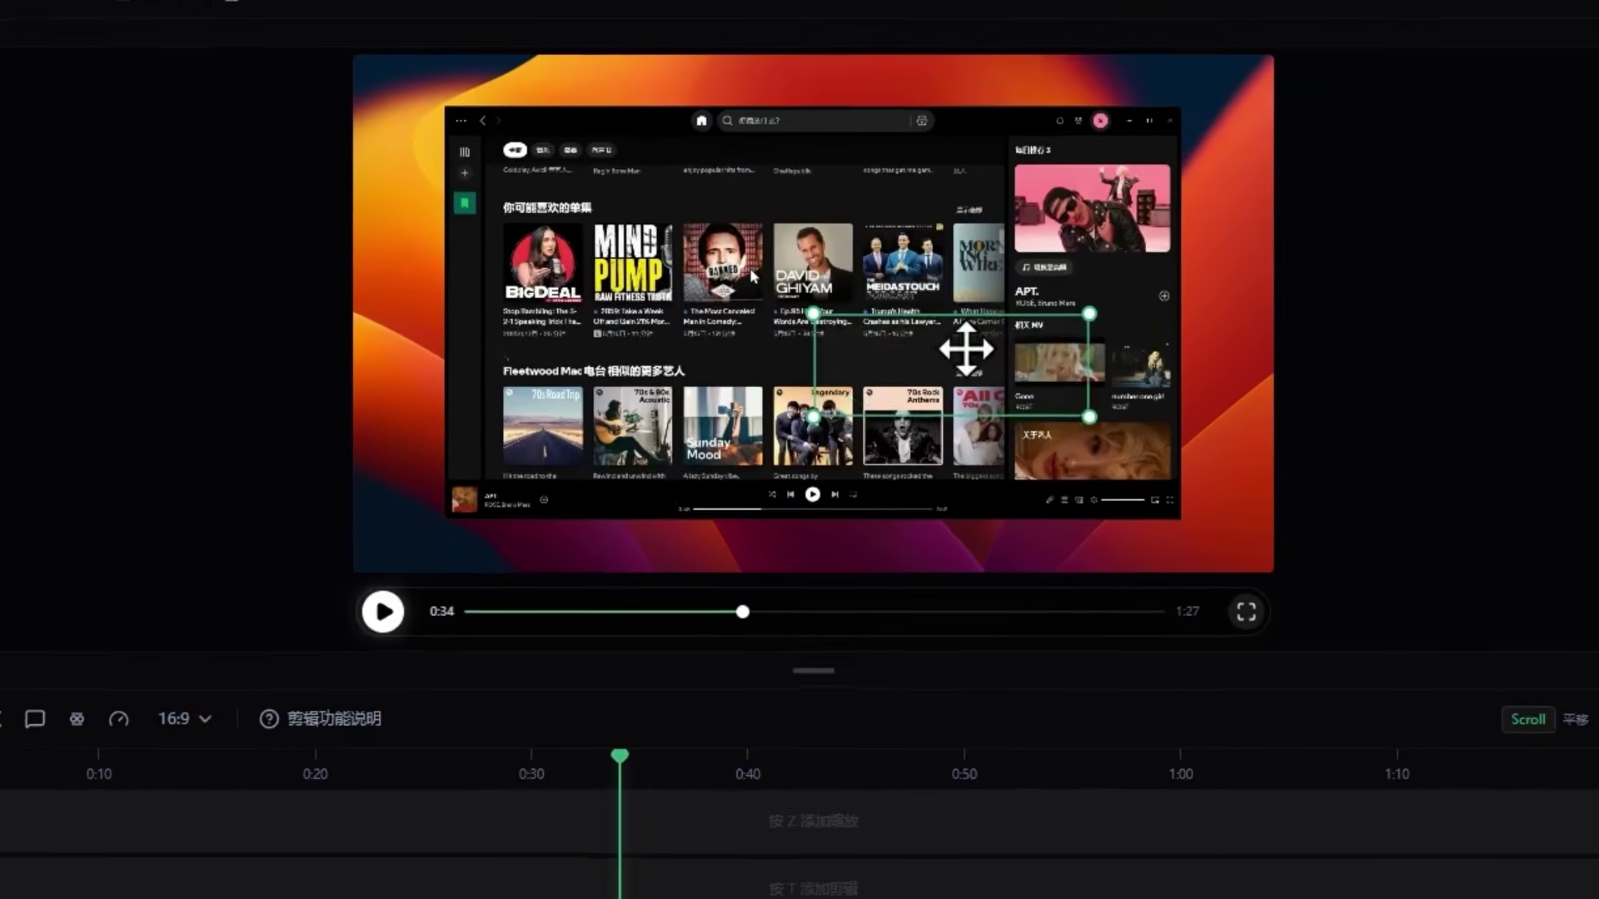
{"action": "left_click_drag", "start_coordinate": [721, 318], "coordinate": [605, 269]}
{"action": "left_click_drag", "start_coordinate": [772, 267], "coordinate": [688, 258]}
{"action": "left_click_drag", "start_coordinate": [820, 332], "coordinate": [979, 445]}
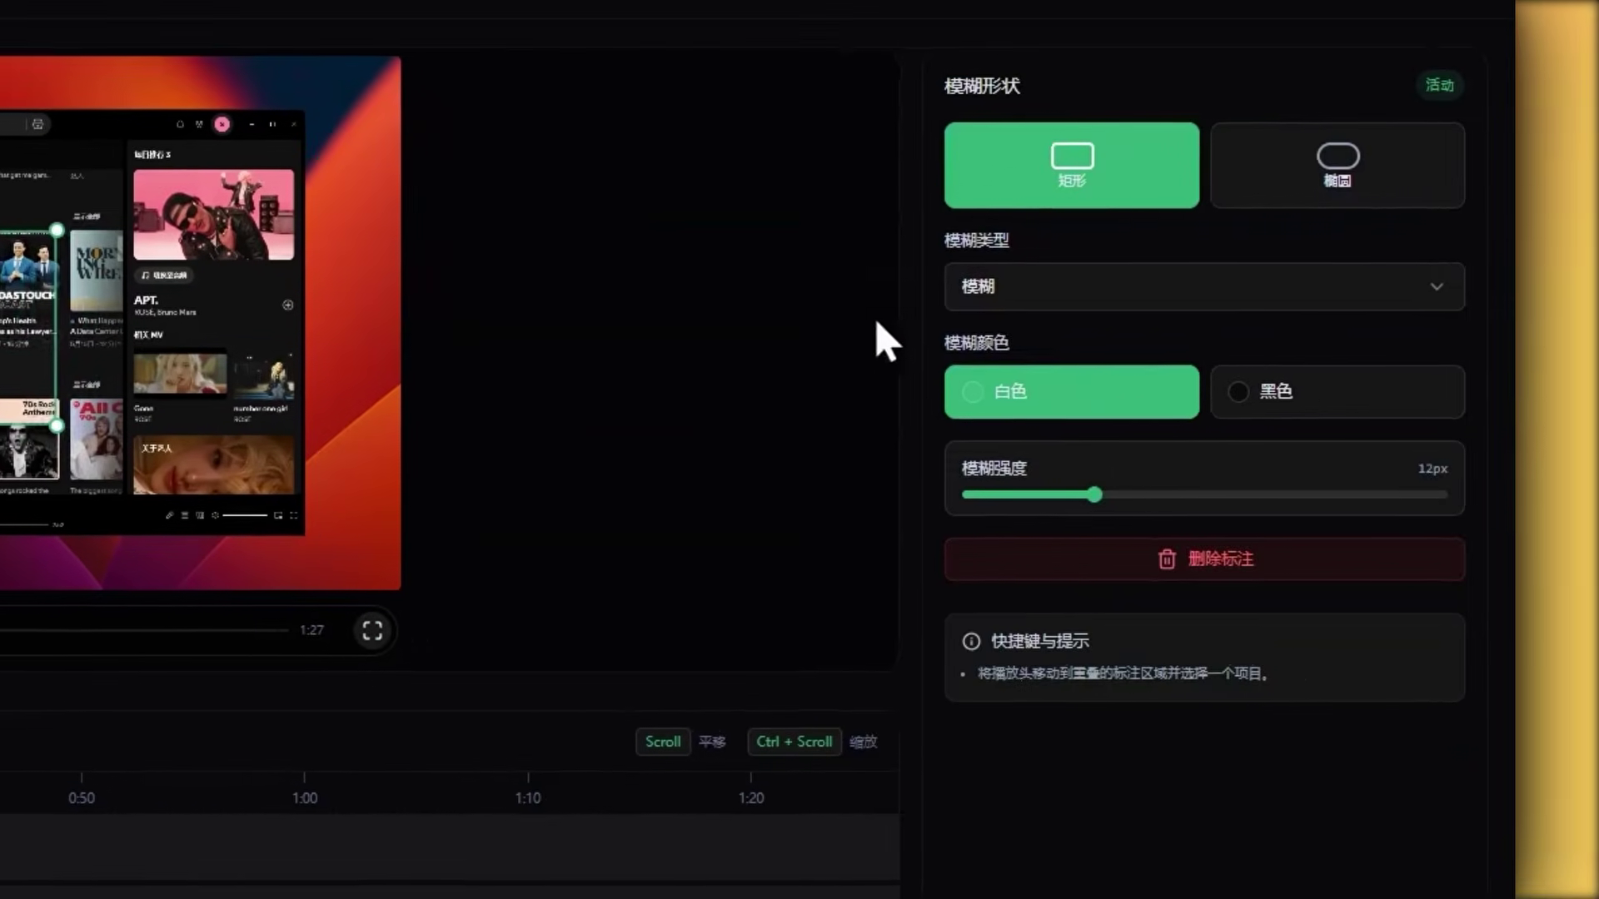
- Set the blur type to mosaic (马赛克模糊), try black, keep white and set the mosaic block size to about 41px
{"action": "left_click", "coordinate": [1598, 285]}
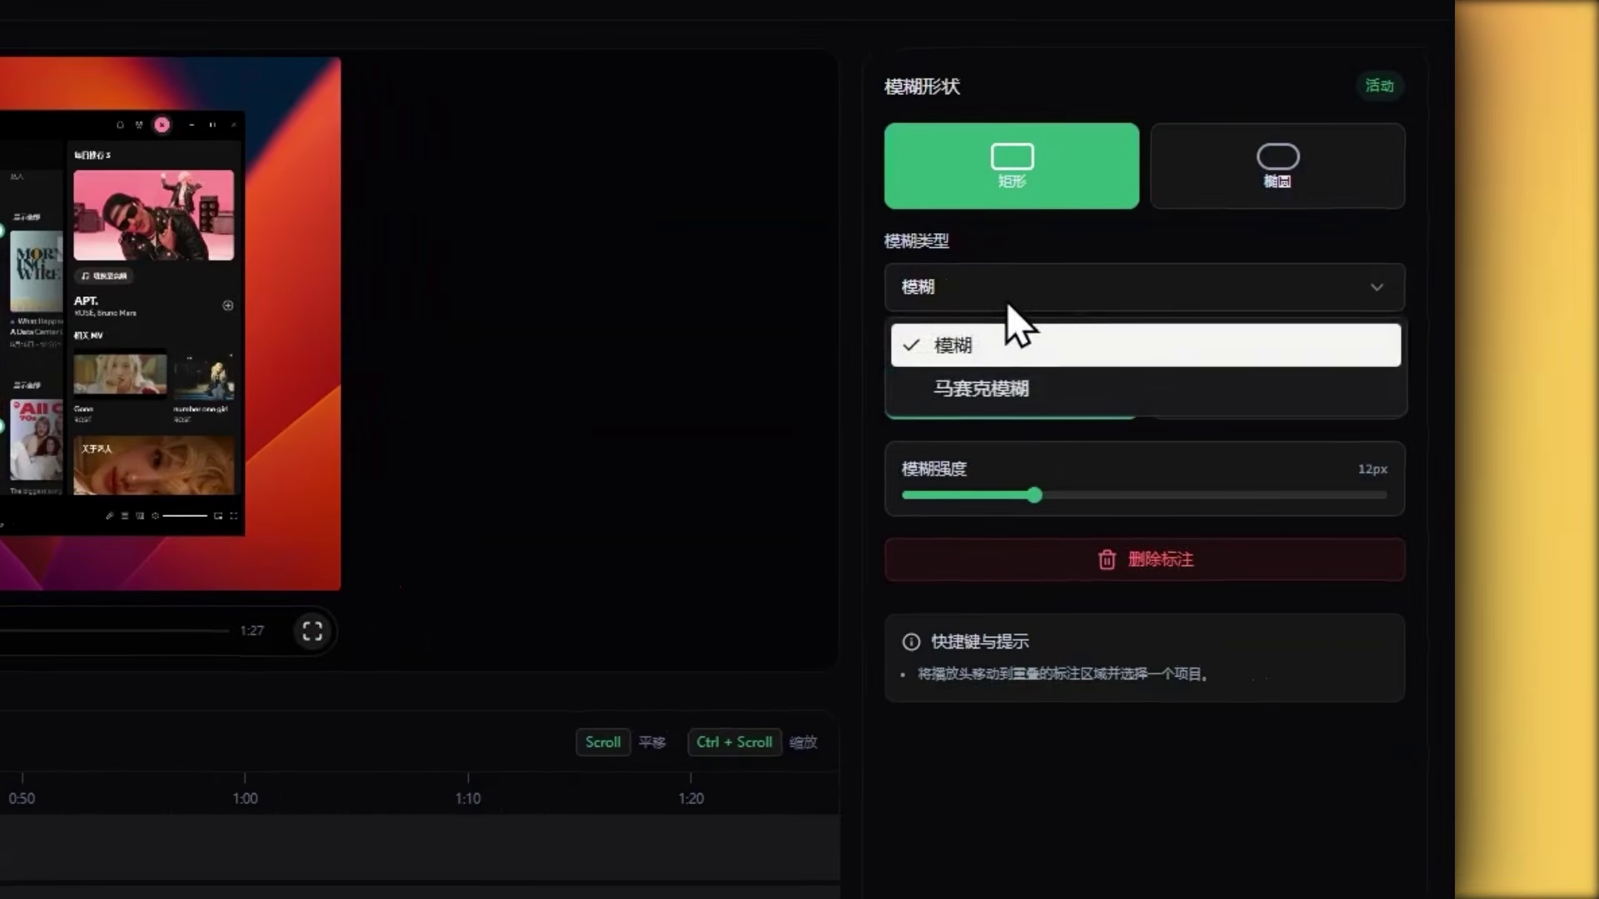
{"action": "left_click", "coordinate": [1076, 395]}
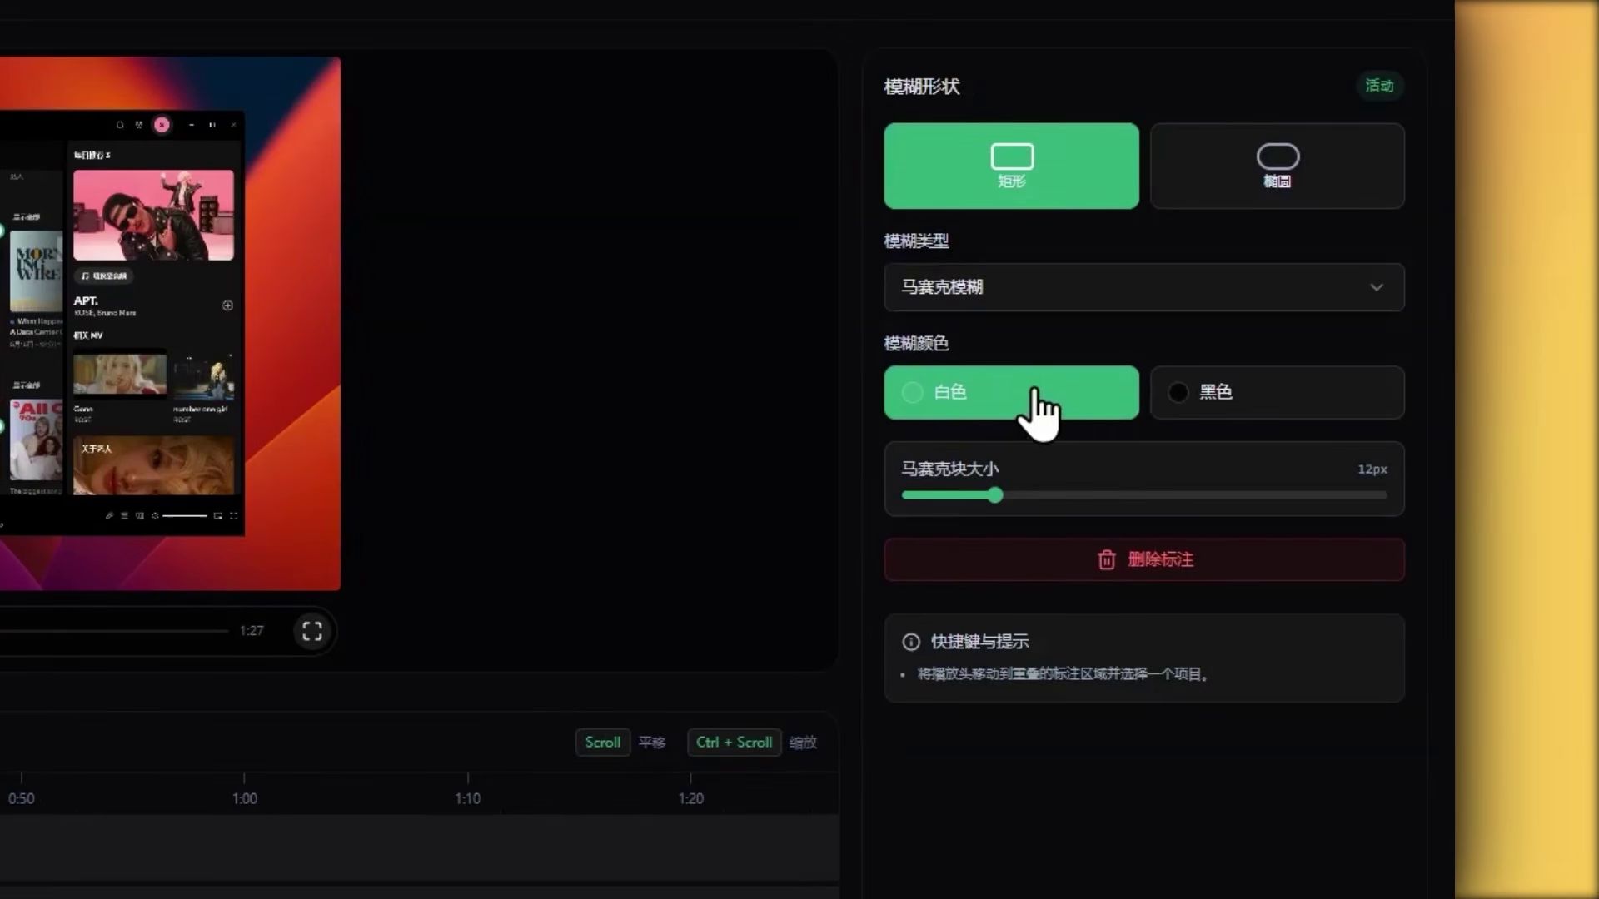
{"action": "left_click", "coordinate": [1211, 395]}
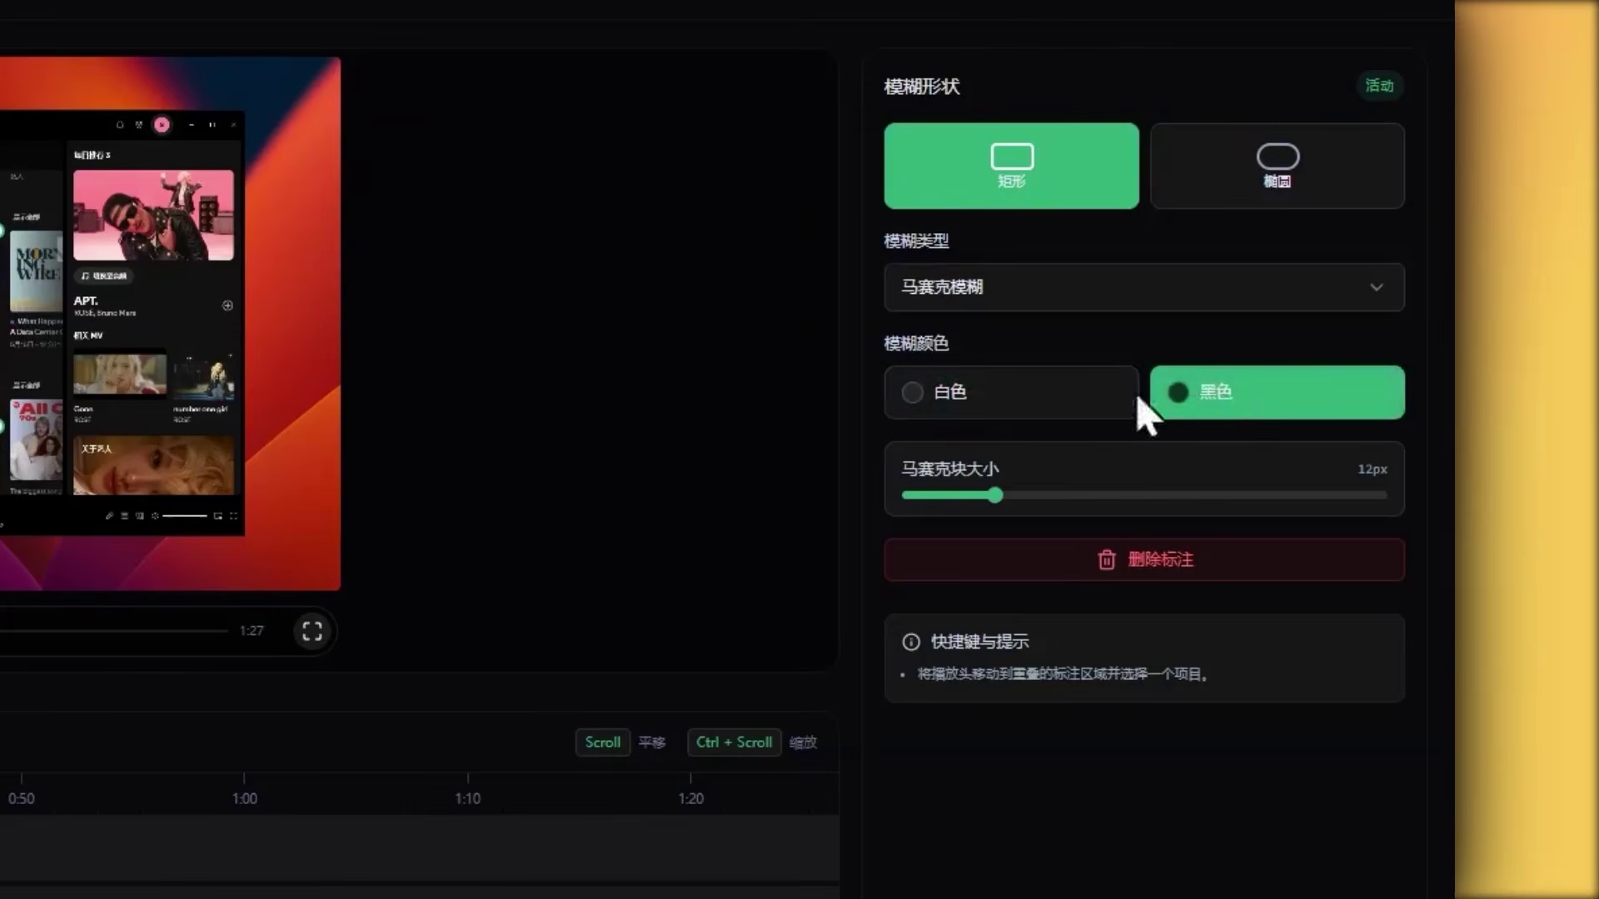
{"action": "left_click", "coordinate": [1001, 407]}
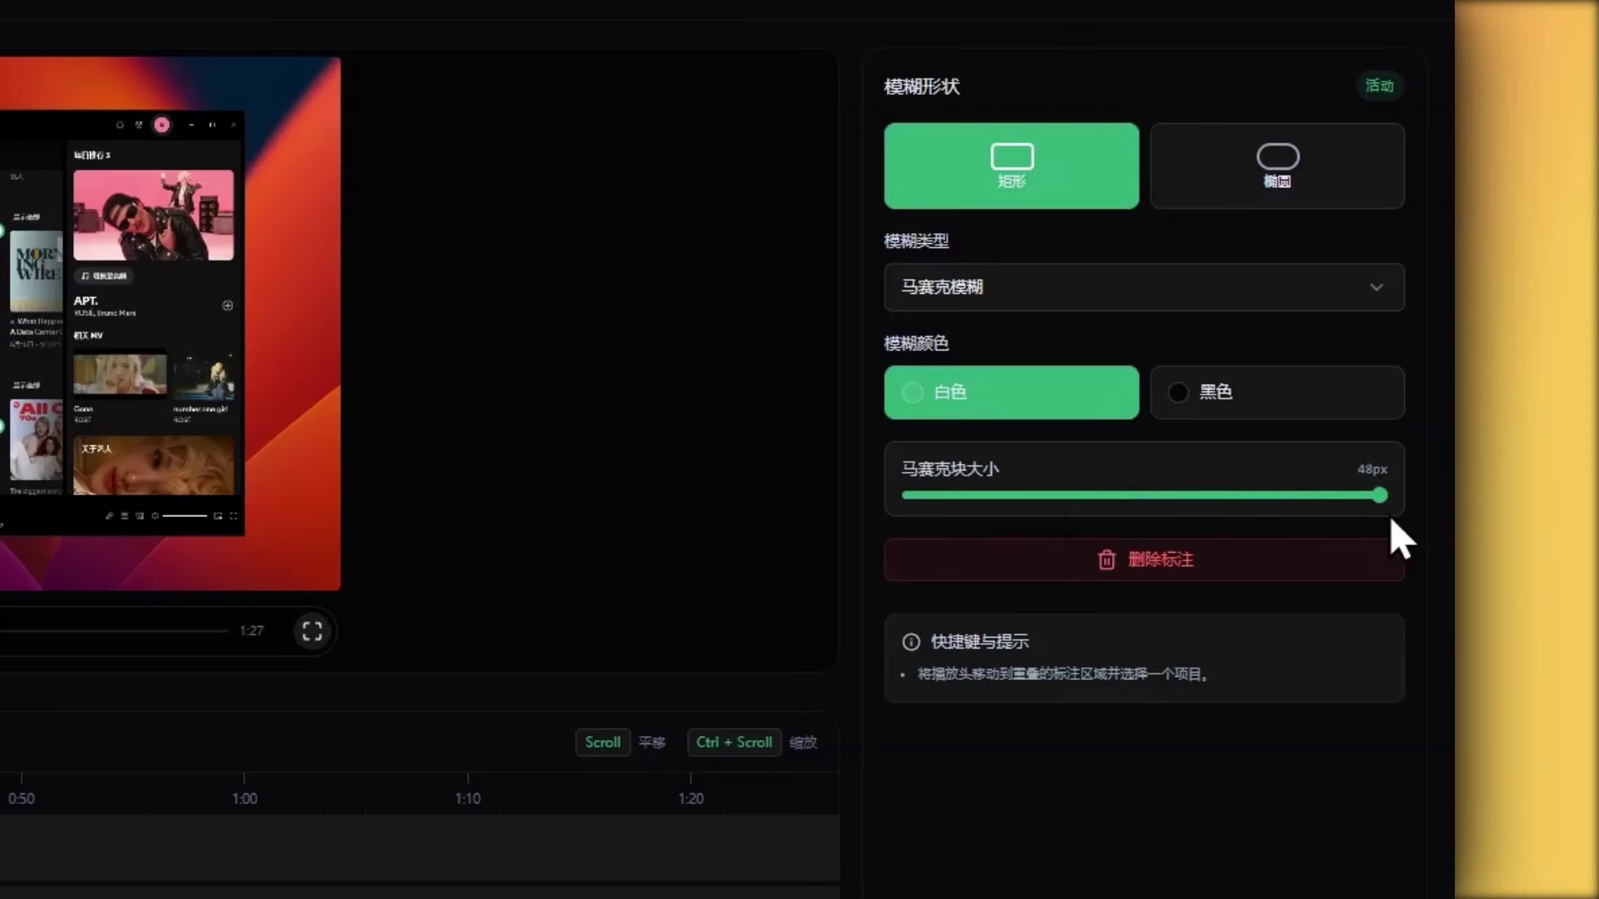
{"action": "left_click_drag", "start_coordinate": [1242, 496], "coordinate": [1311, 500]}
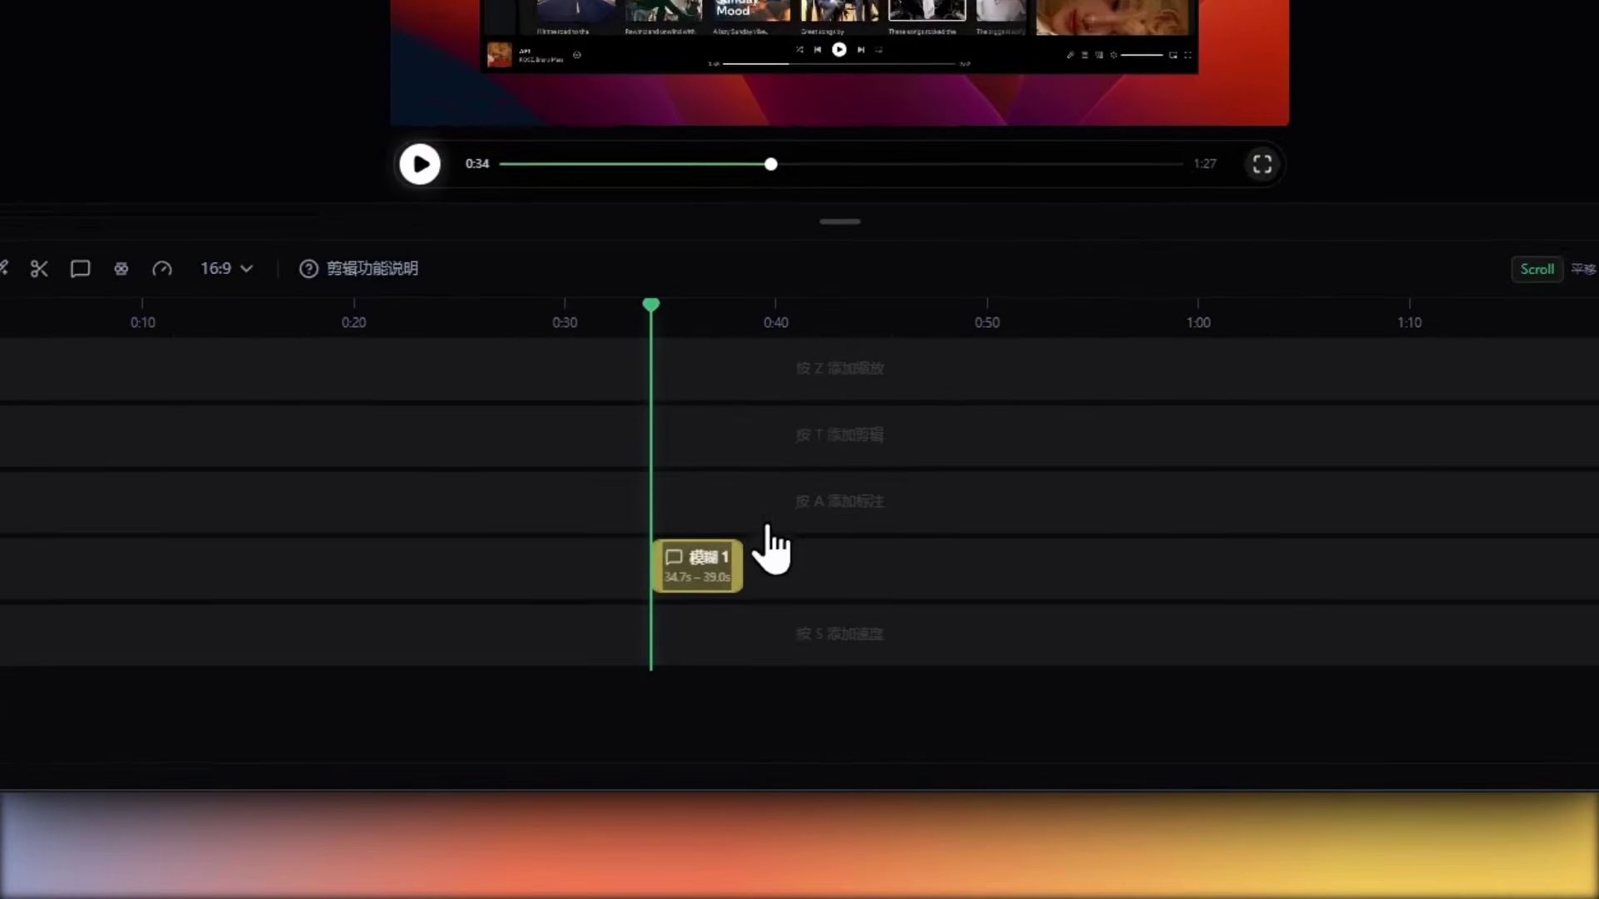
- Stretch the blur segment to span 27.2s to 49.0s and move it earlier so that it starts at about 8.6s
{"action": "left_click_drag", "start_coordinate": [741, 554], "coordinate": [985, 537]}
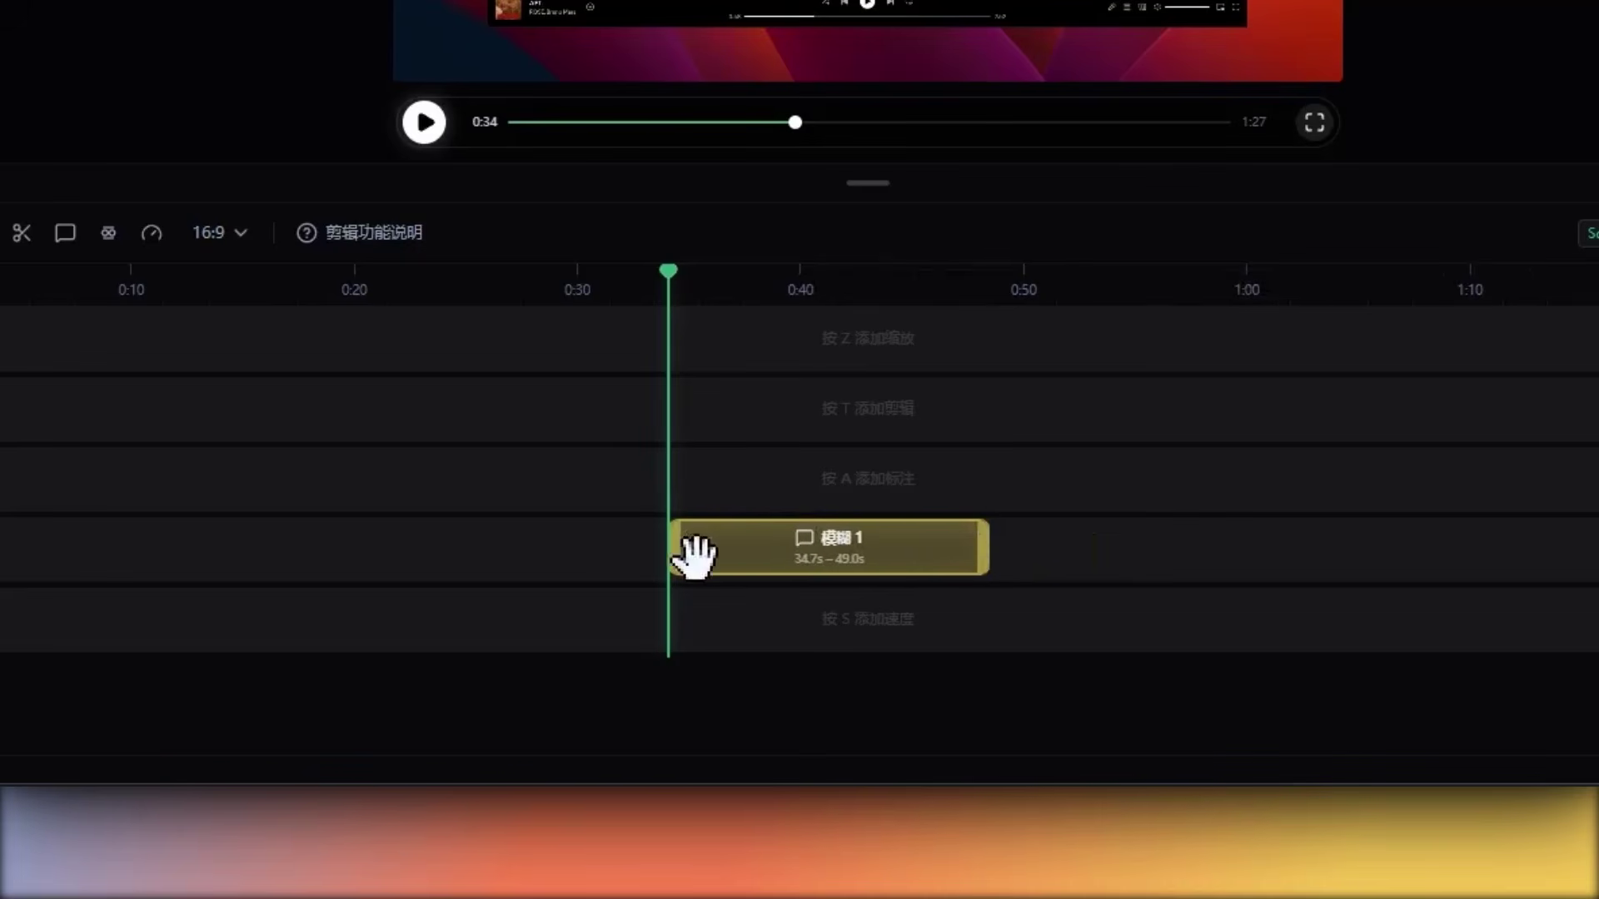
{"action": "left_click_drag", "start_coordinate": [656, 556], "coordinate": [505, 545]}
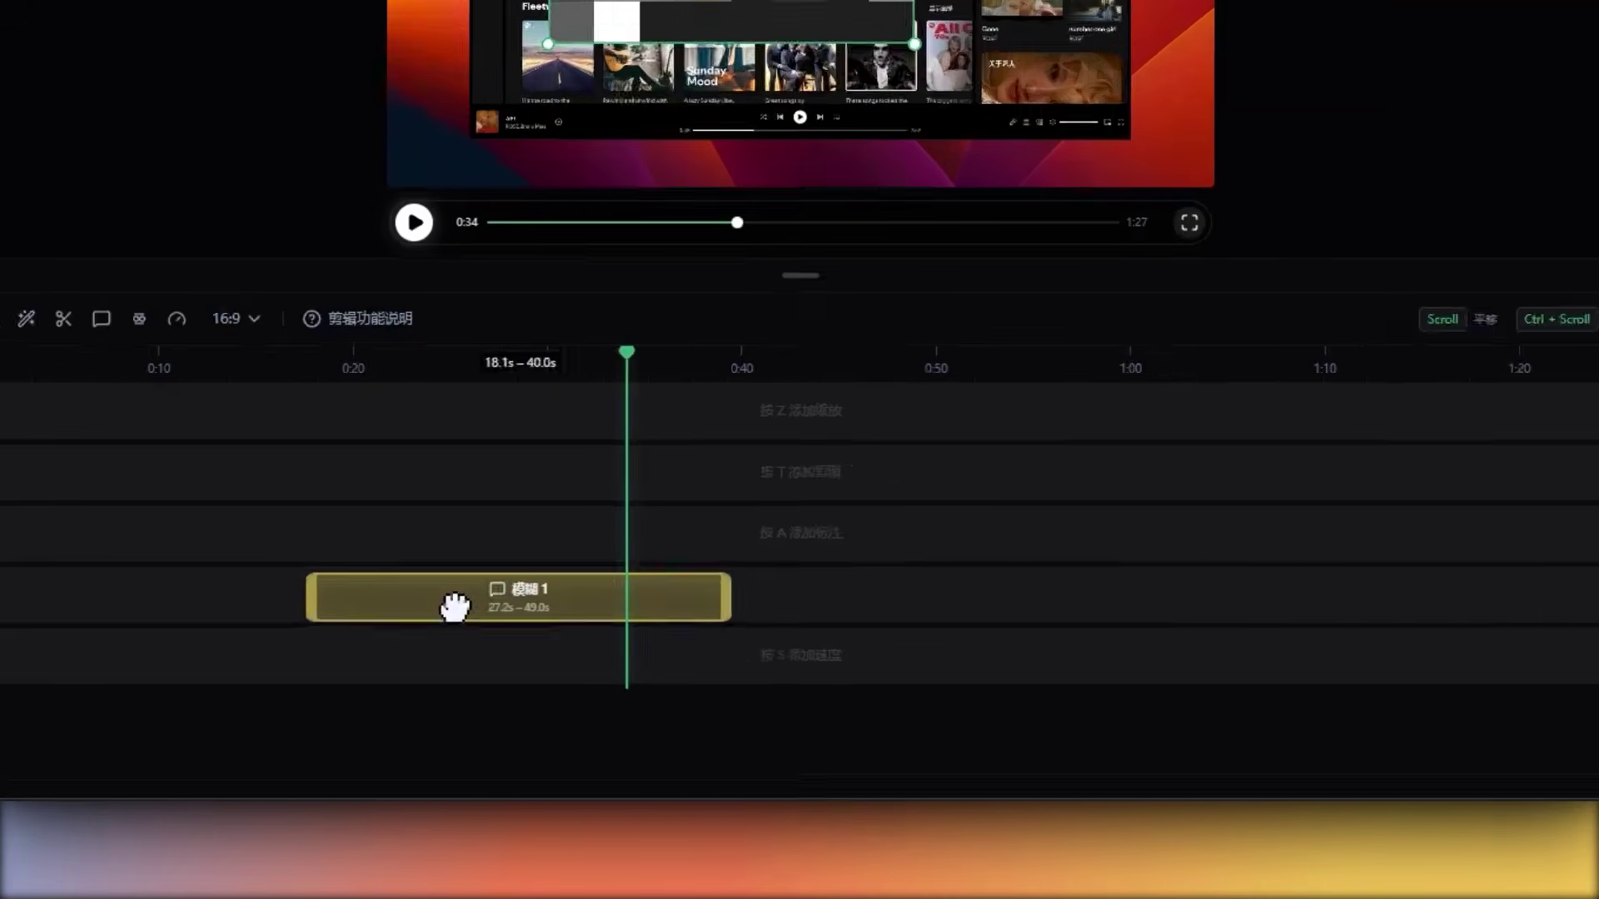
{"action": "left_click_drag", "start_coordinate": [455, 605], "coordinate": [387, 604]}
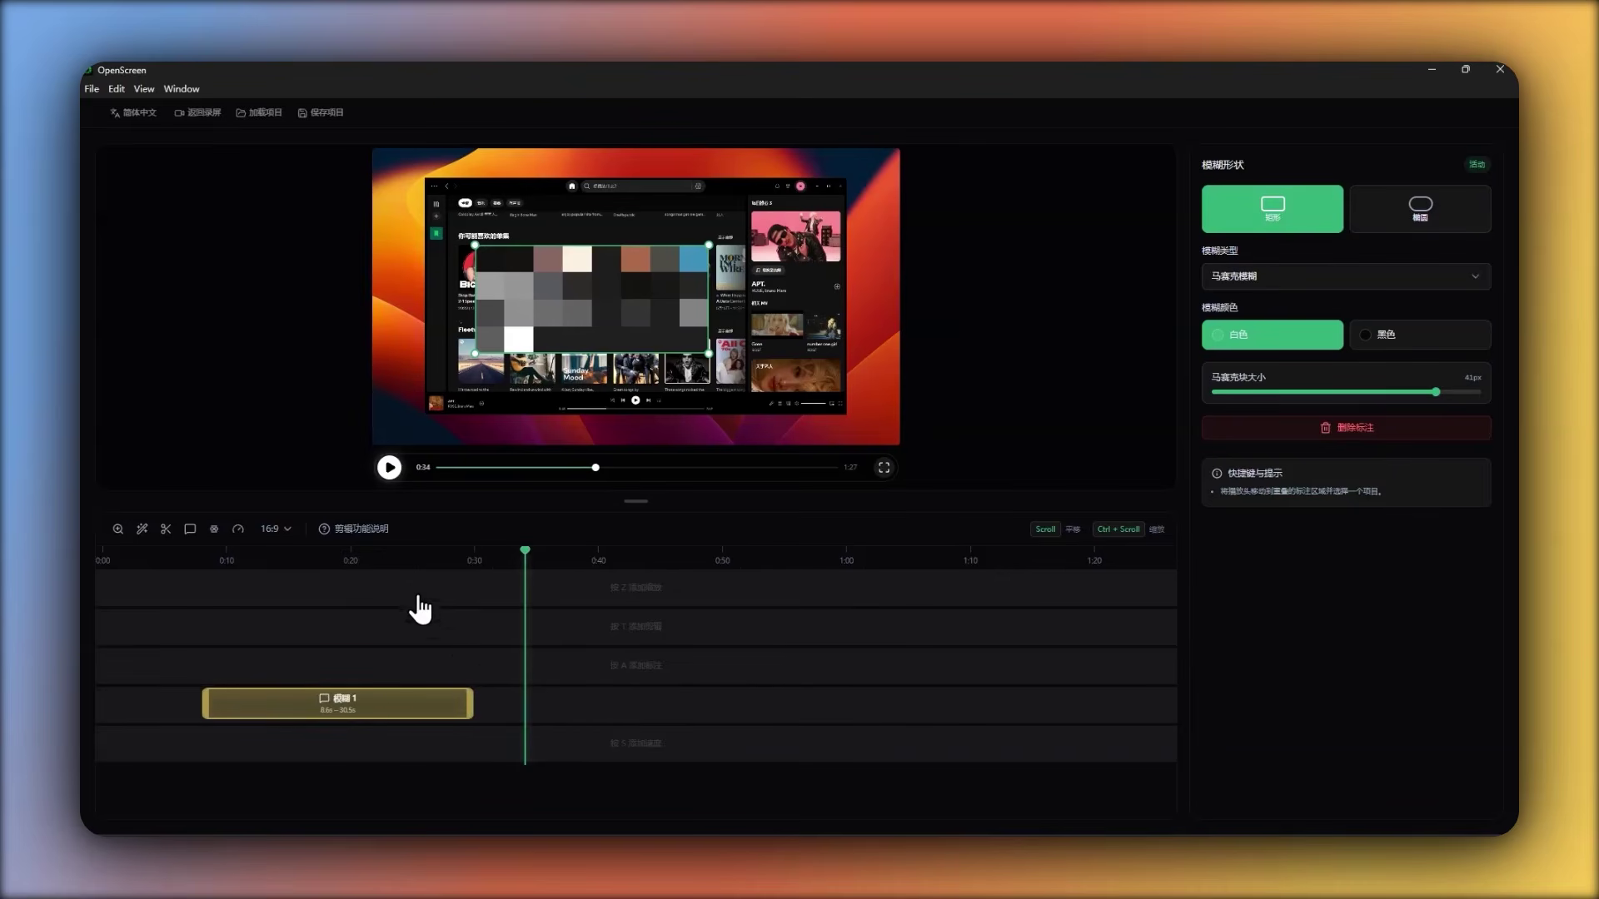
- Add a speed segment, try playback speeds 0.25×, 0.5× and 1.25×, and set it to 1.5×
{"action": "key", "text": "s"}
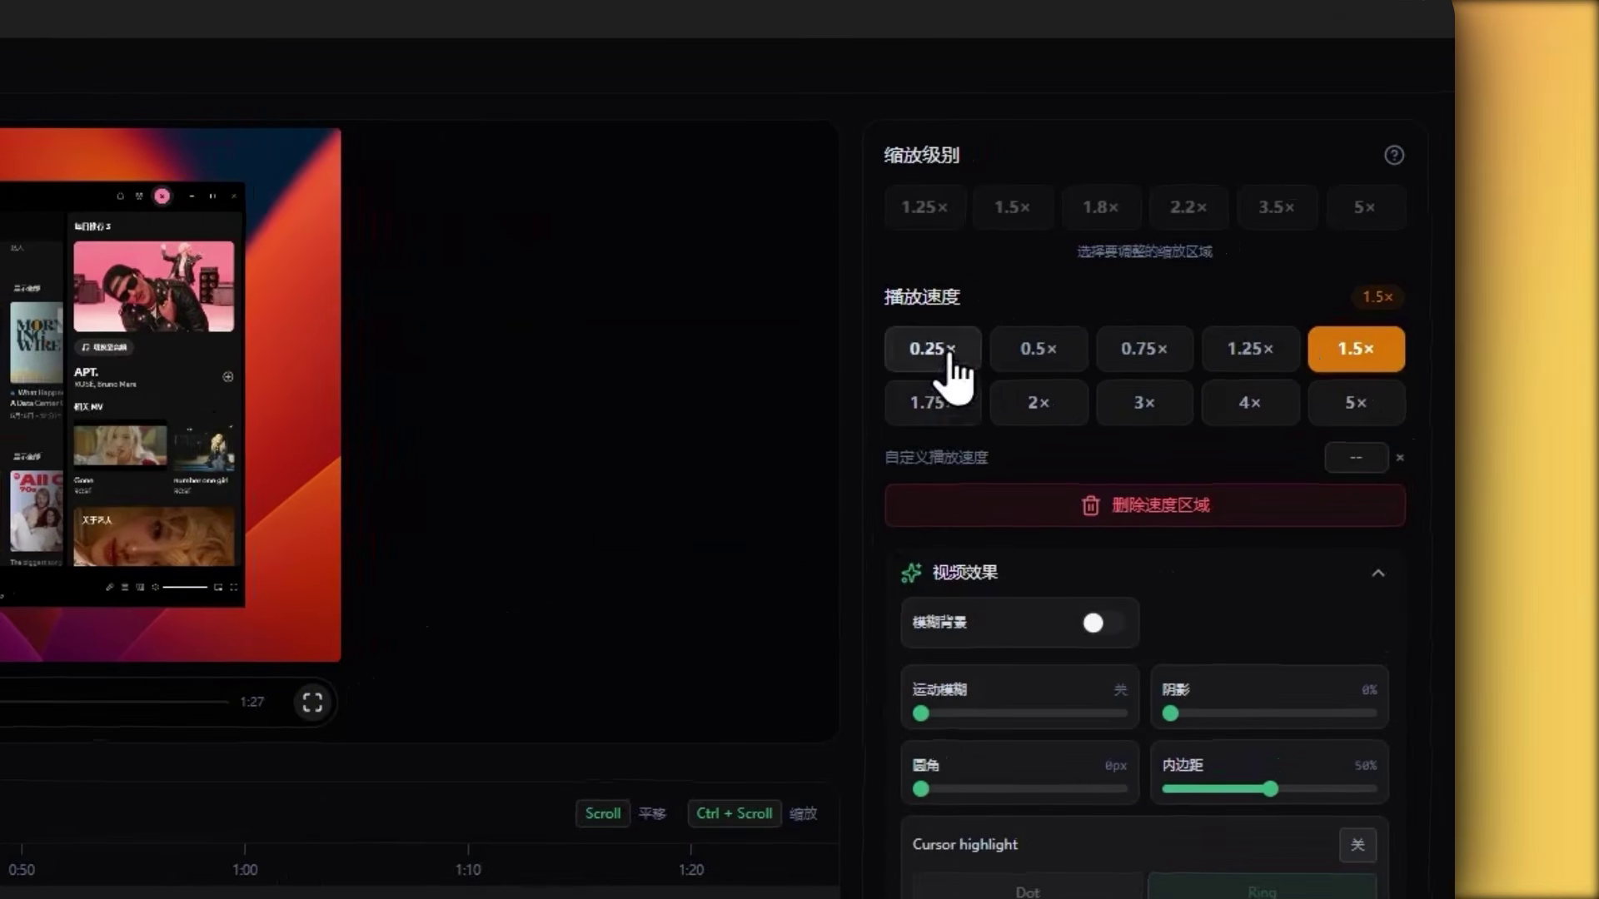
{"action": "left_click", "coordinate": [950, 367]}
{"action": "left_click", "coordinate": [1047, 367]}
{"action": "left_click", "coordinate": [1280, 366]}
{"action": "left_click", "coordinate": [1345, 366]}
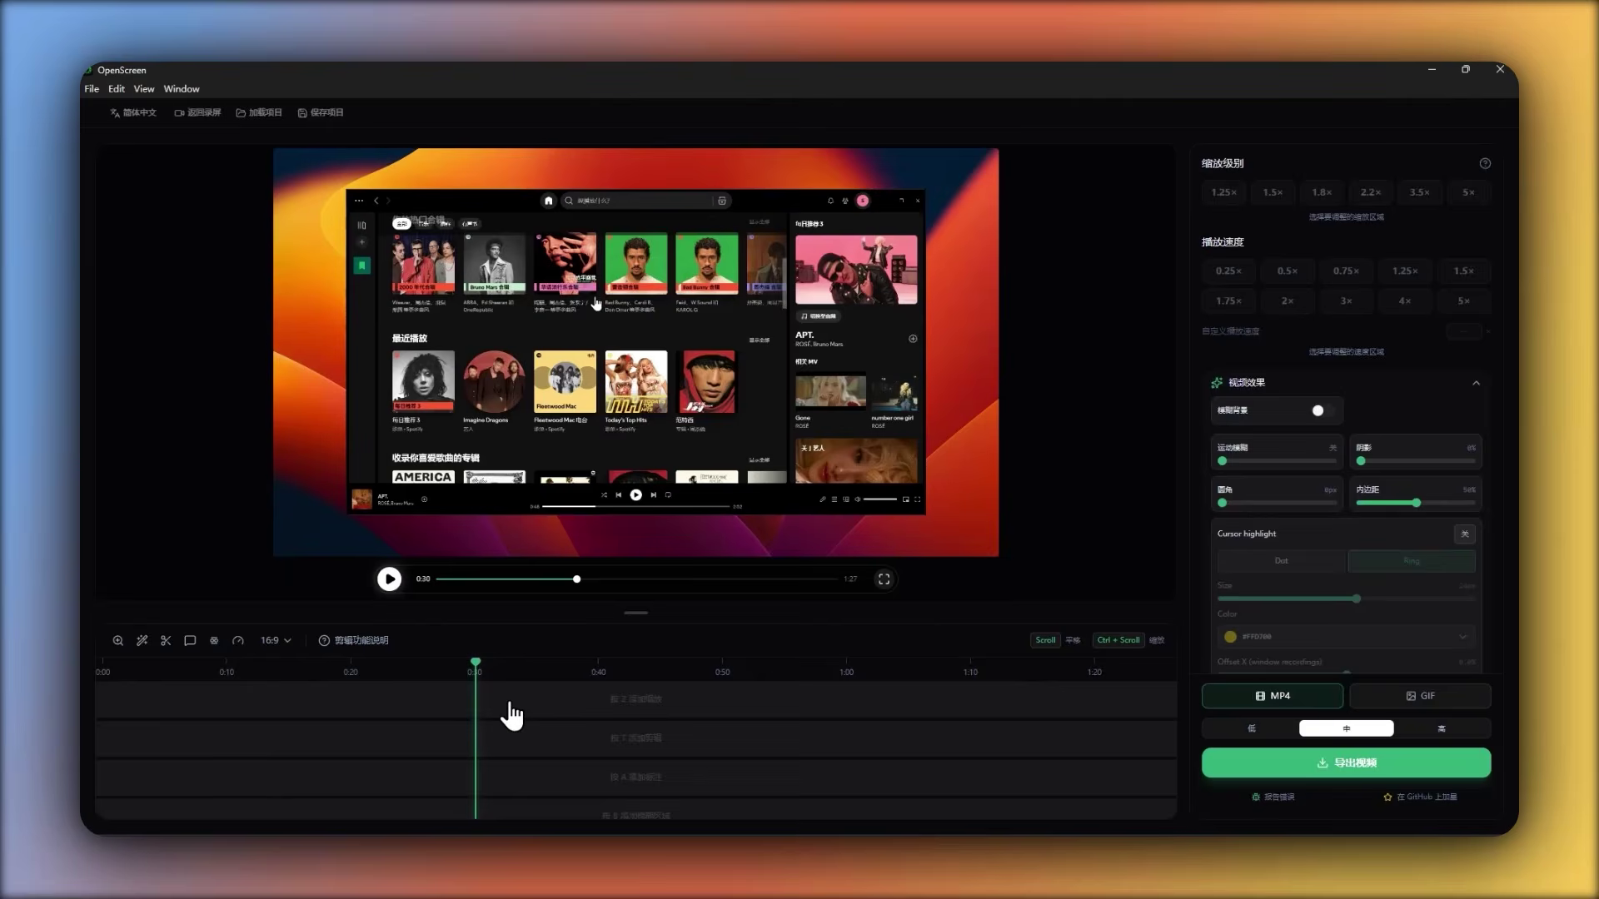
- Add a zoom segment at 0:30 and move its focus area up over the album rows in the preview
{"action": "left_click", "coordinate": [506, 698]}
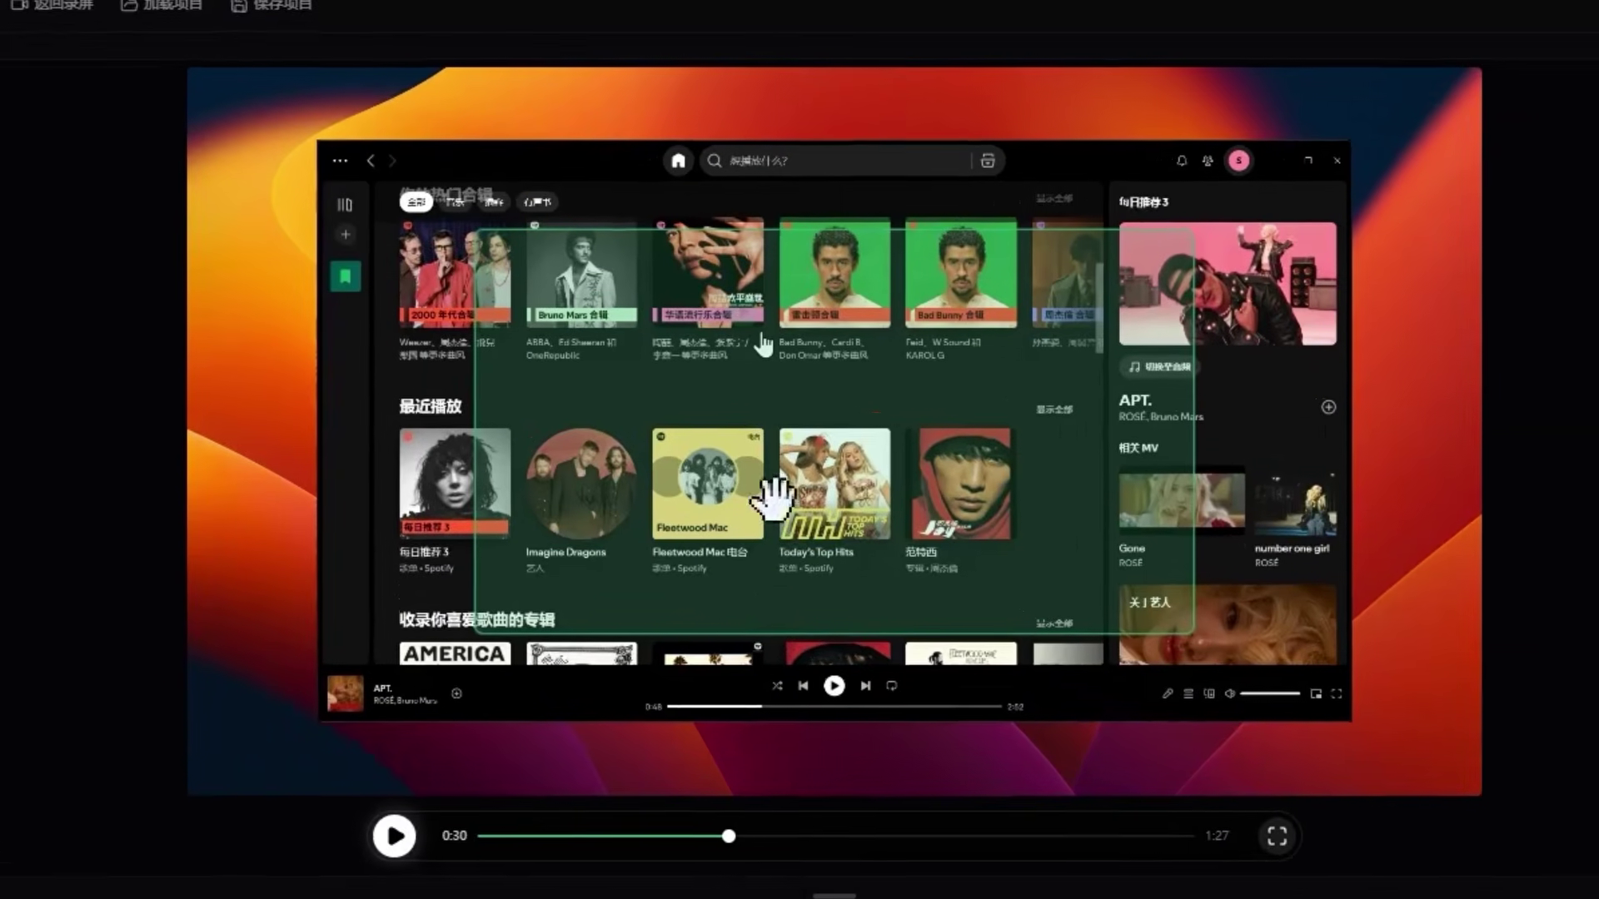
{"action": "left_click_drag", "start_coordinate": [770, 438], "coordinate": [767, 360]}
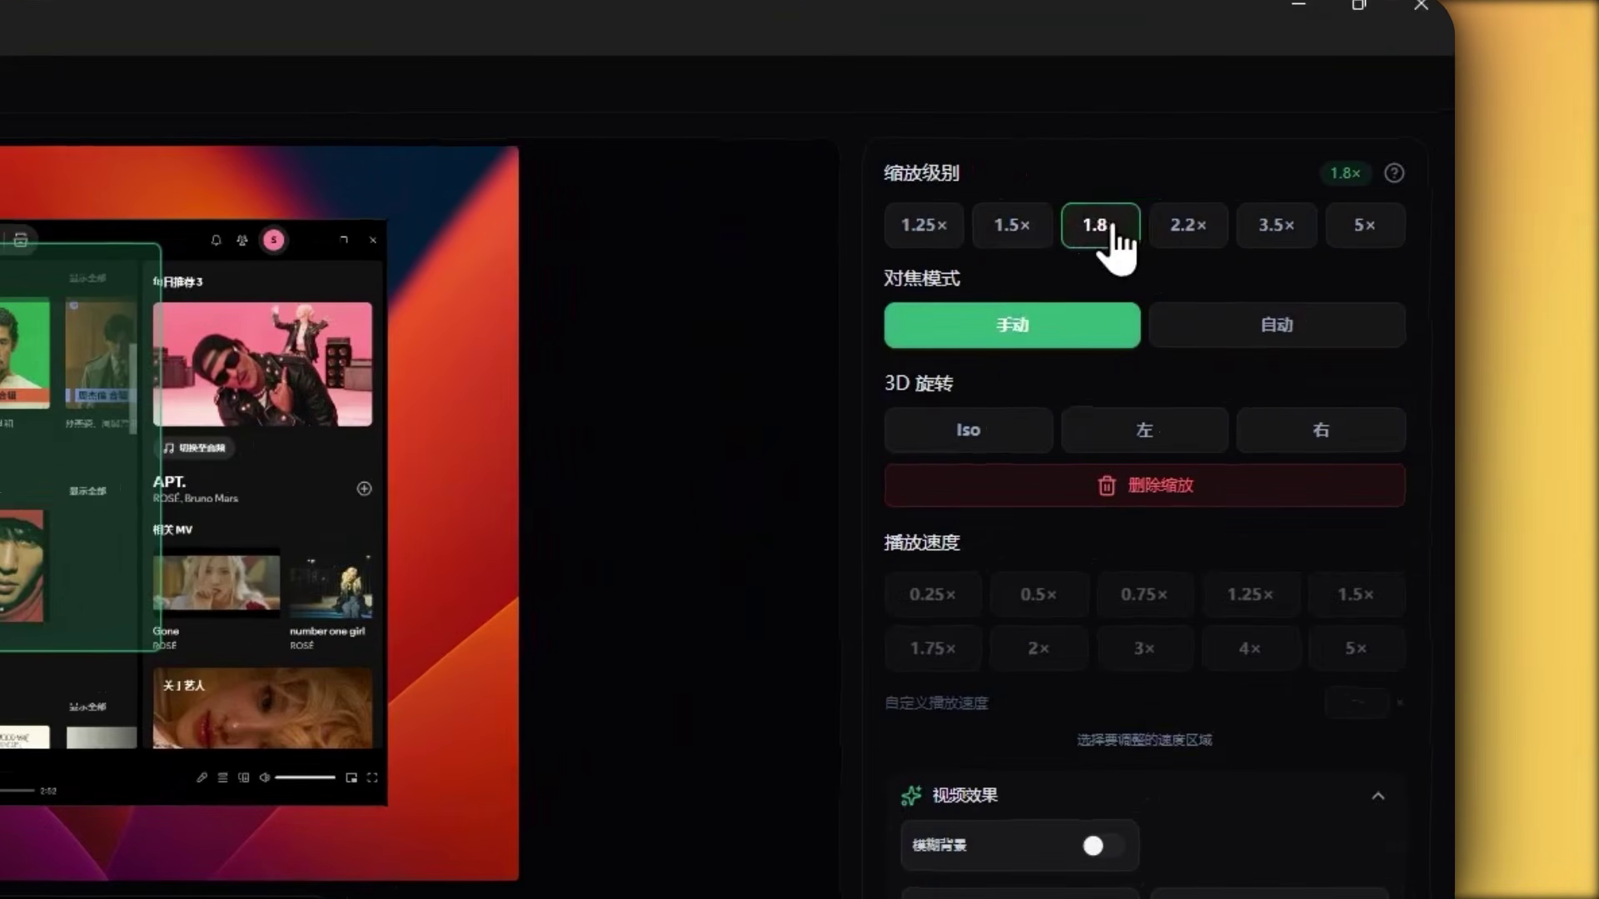
- Try zoom levels 1.25×, 1.5× and 5× on the zoom segment and set it back to 1.8×
{"action": "left_click", "coordinate": [925, 229]}
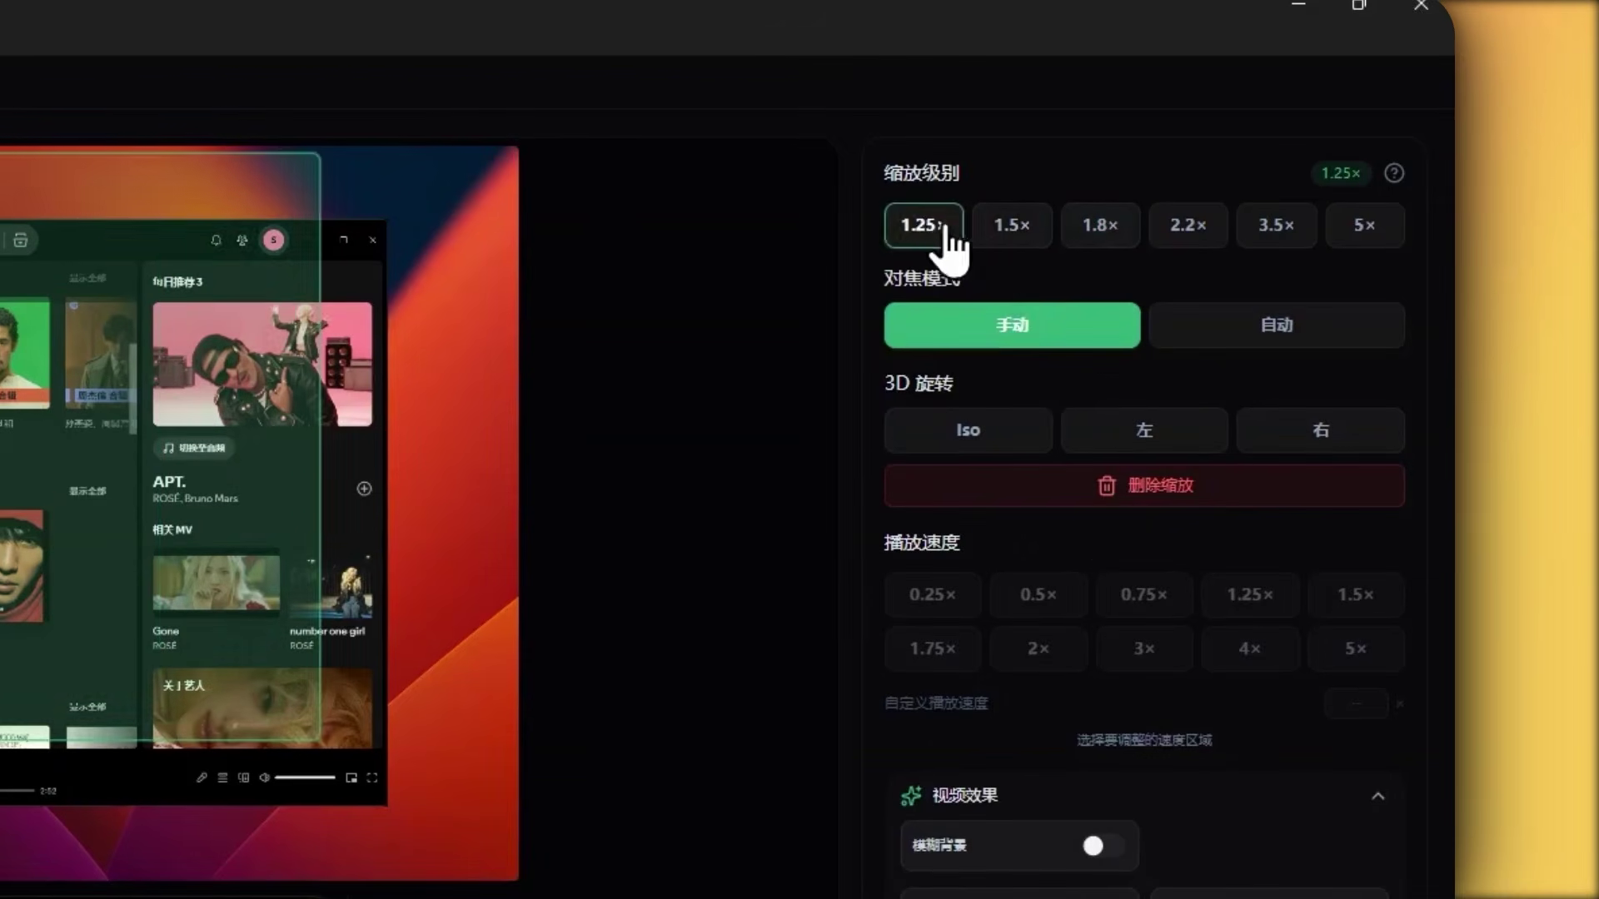
{"action": "left_click", "coordinate": [1013, 229]}
{"action": "left_click", "coordinate": [1112, 232]}
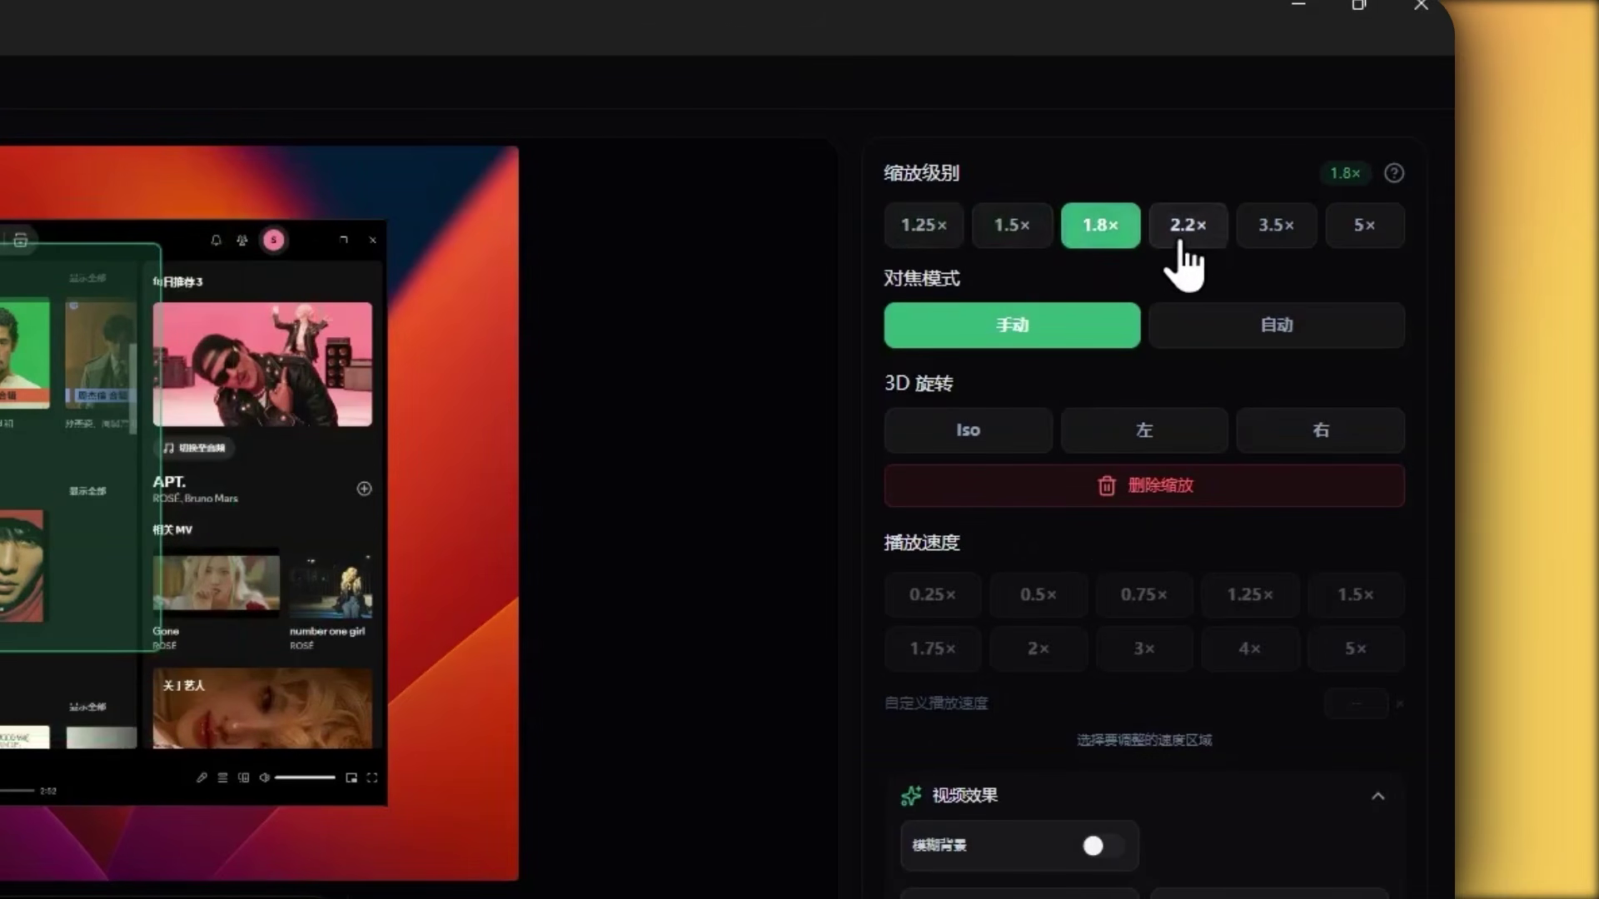
{"action": "left_click", "coordinate": [1370, 250]}
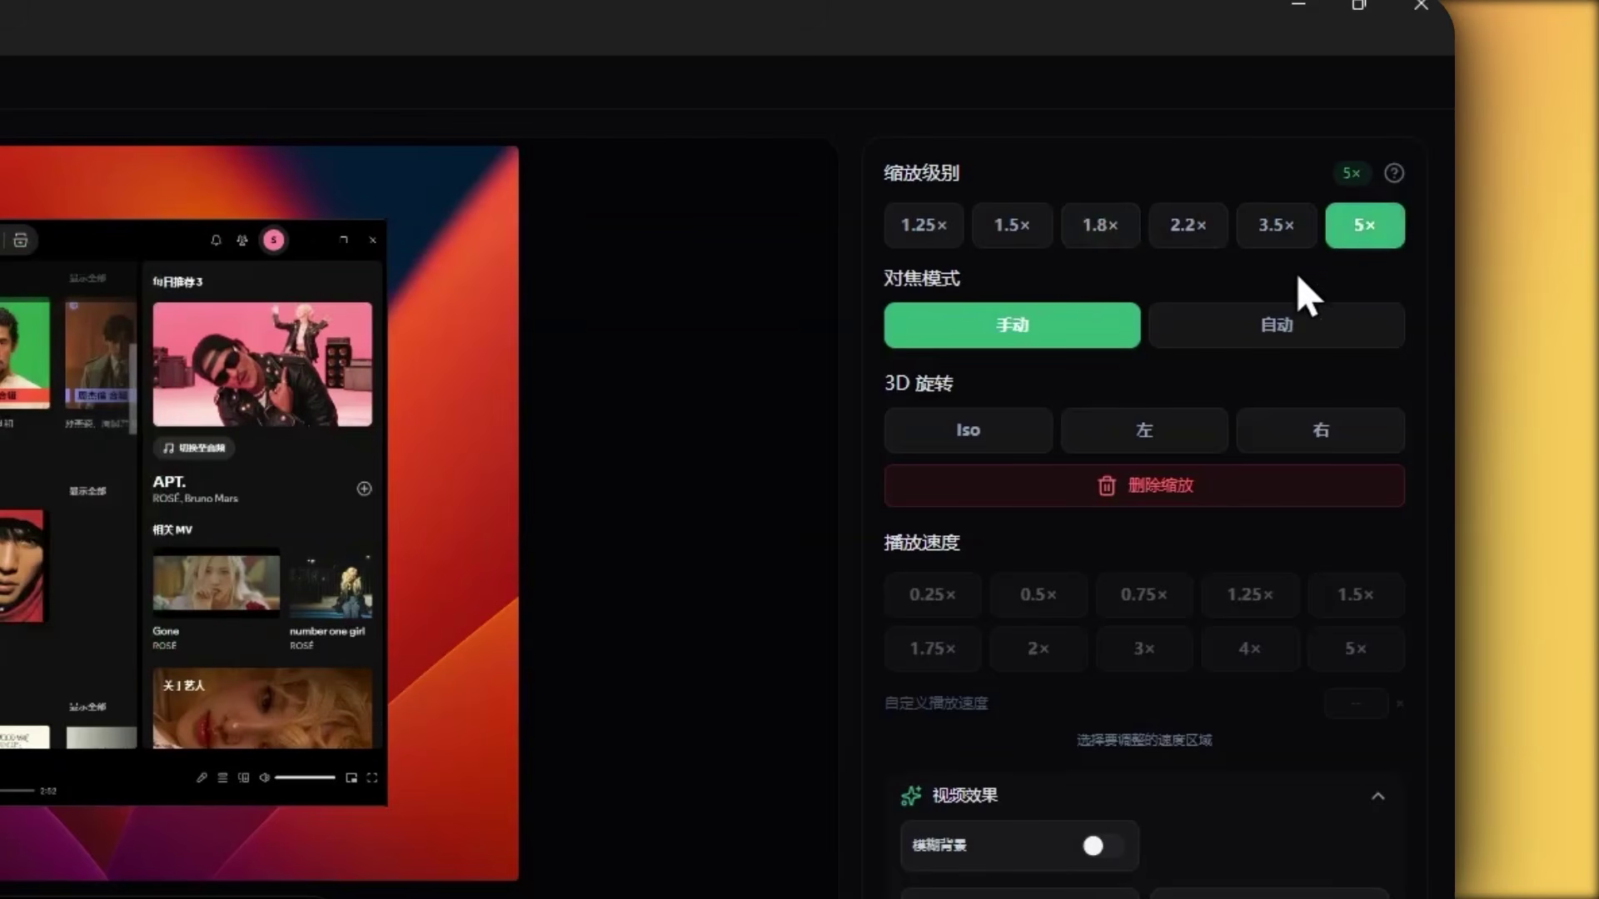
{"action": "left_click", "coordinate": [1106, 238]}
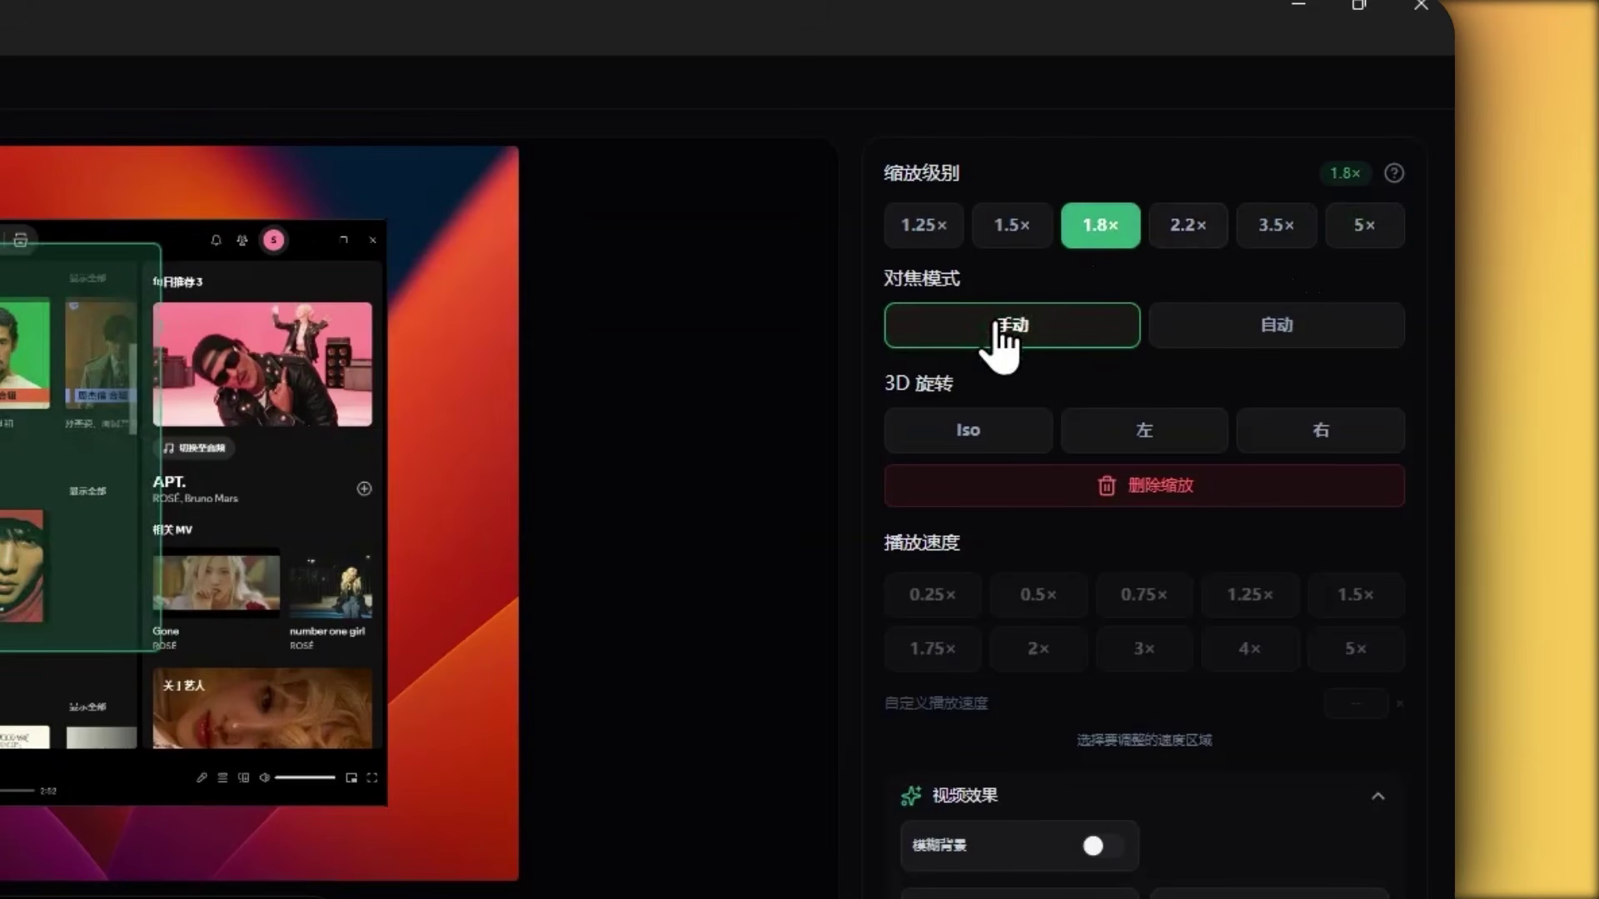
- Try the automatic focus mode, switch back to manual and move the zoom's focus area toward the preview's lower right
{"action": "left_click", "coordinate": [1274, 336]}
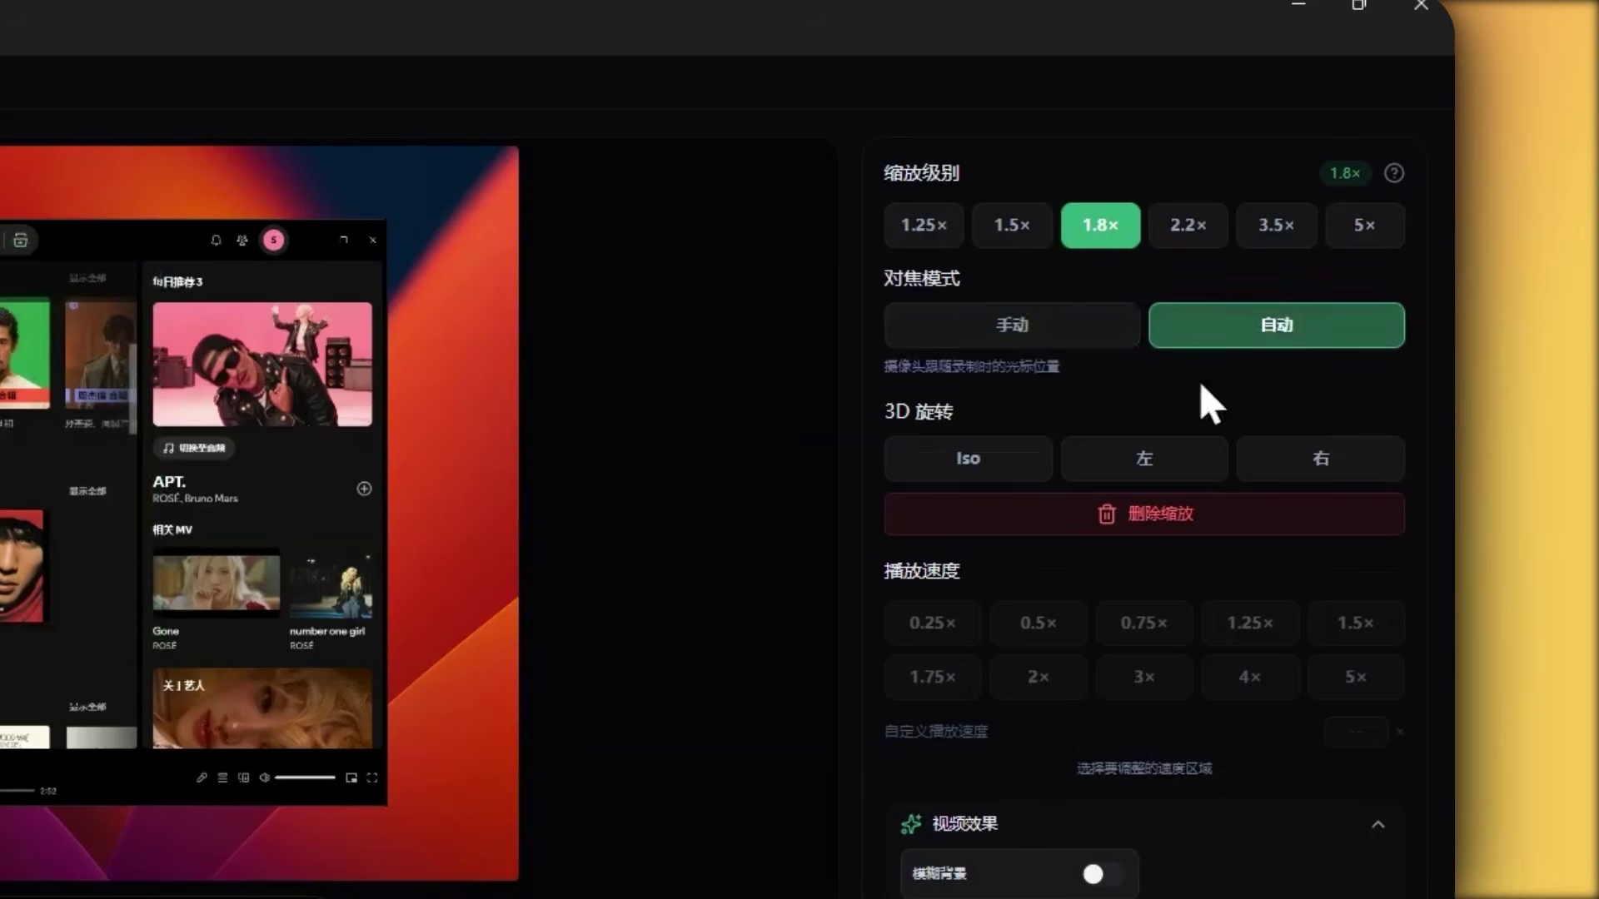
{"action": "left_click", "coordinate": [1017, 343]}
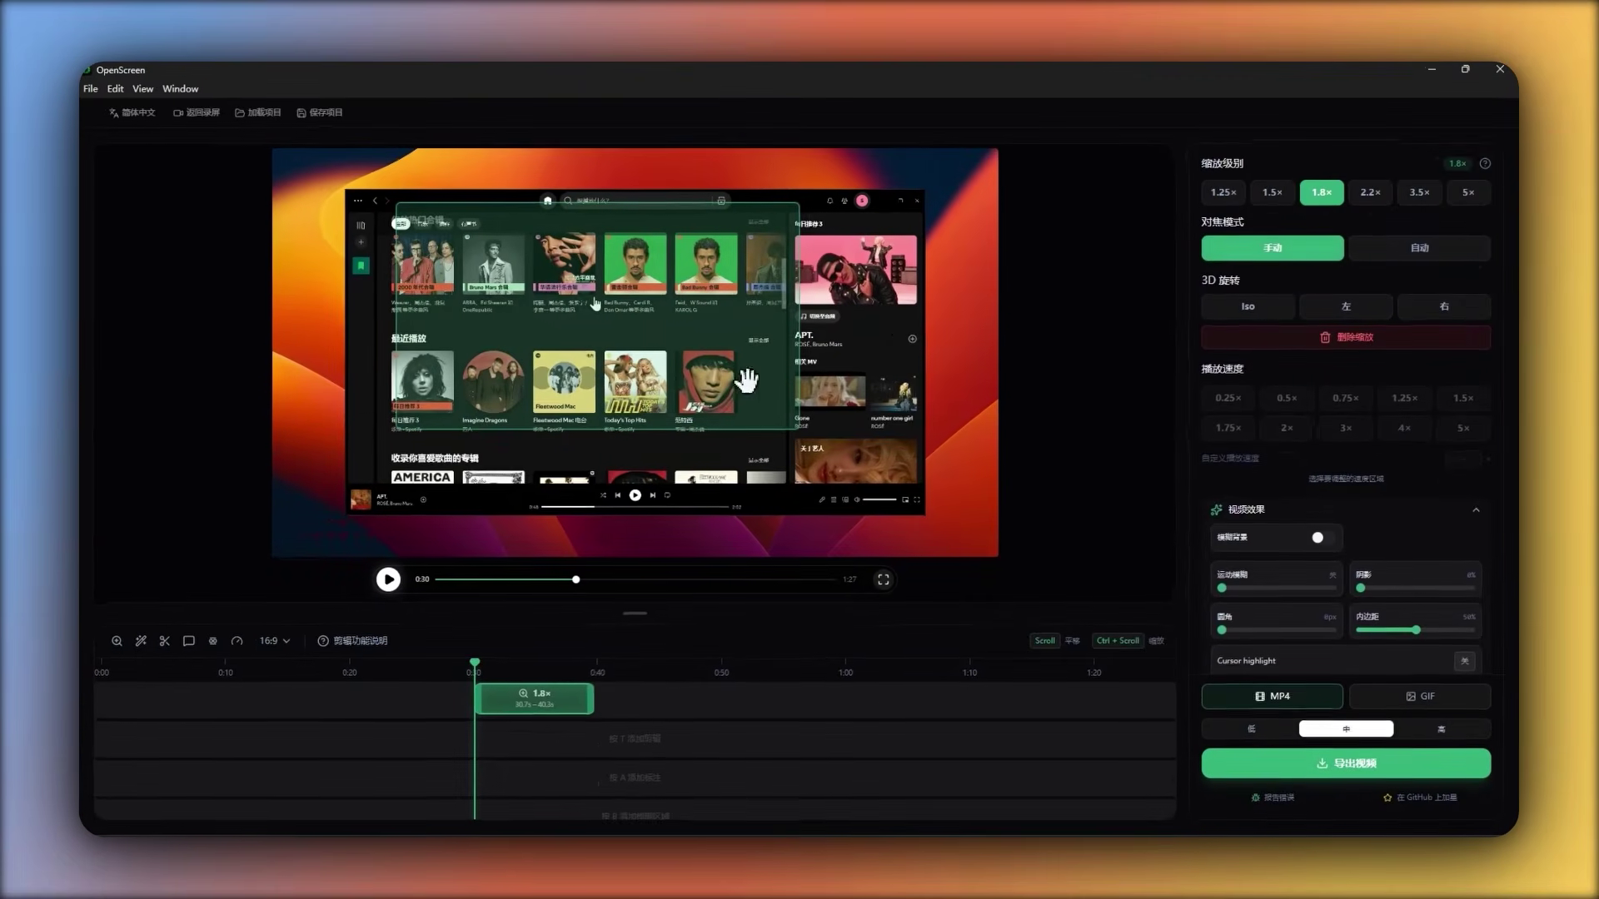
{"action": "left_click_drag", "start_coordinate": [622, 360], "coordinate": [792, 446]}
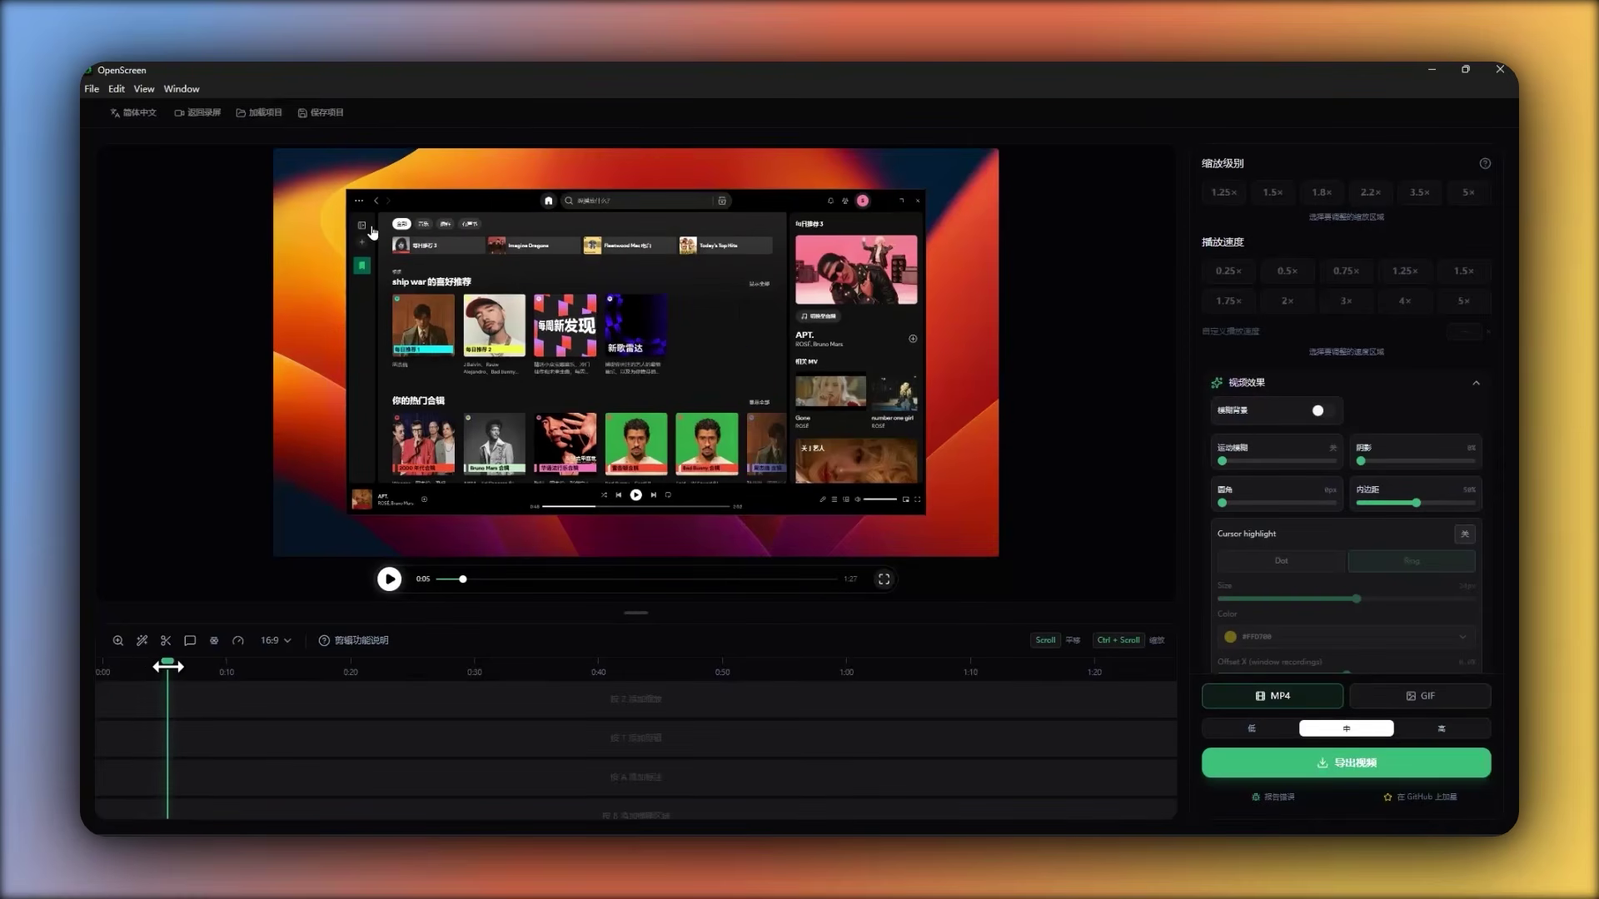
- Move the playhead to 0:08 and add a 1.8× zoom segment there
{"action": "mouse_move", "coordinate": [168, 666]}
{"action": "left_mouse_down"}
{"action": "mouse_move", "coordinate": [212, 676]}
{"action": "mouse_move", "coordinate": [190, 681]}
{"action": "left_mouse_up"}
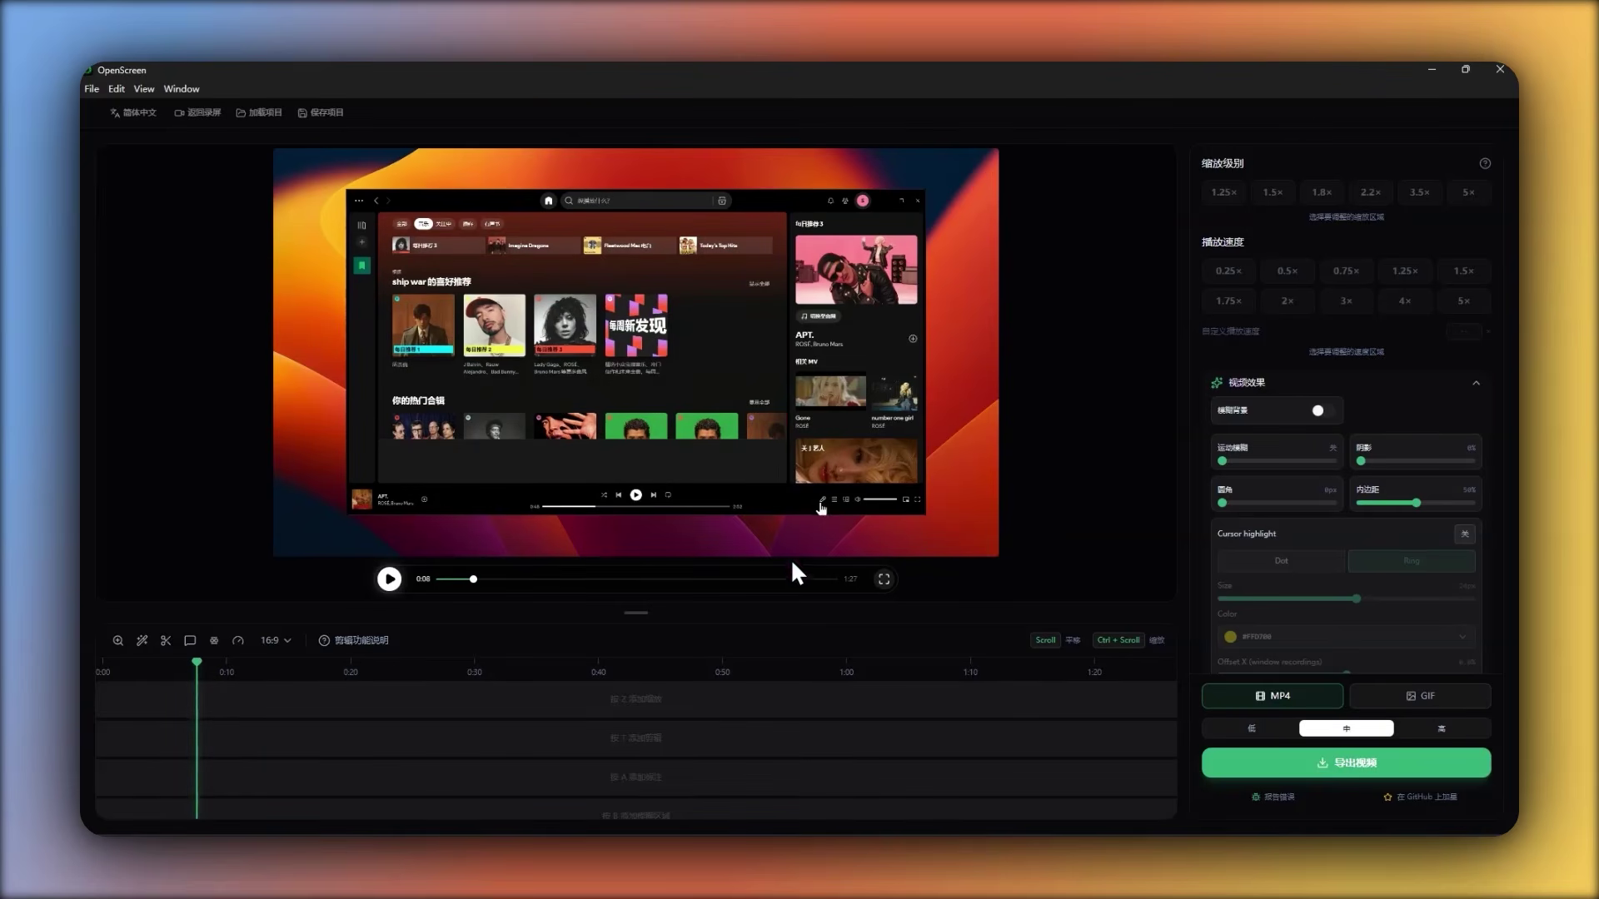
{"action": "key", "text": "z"}
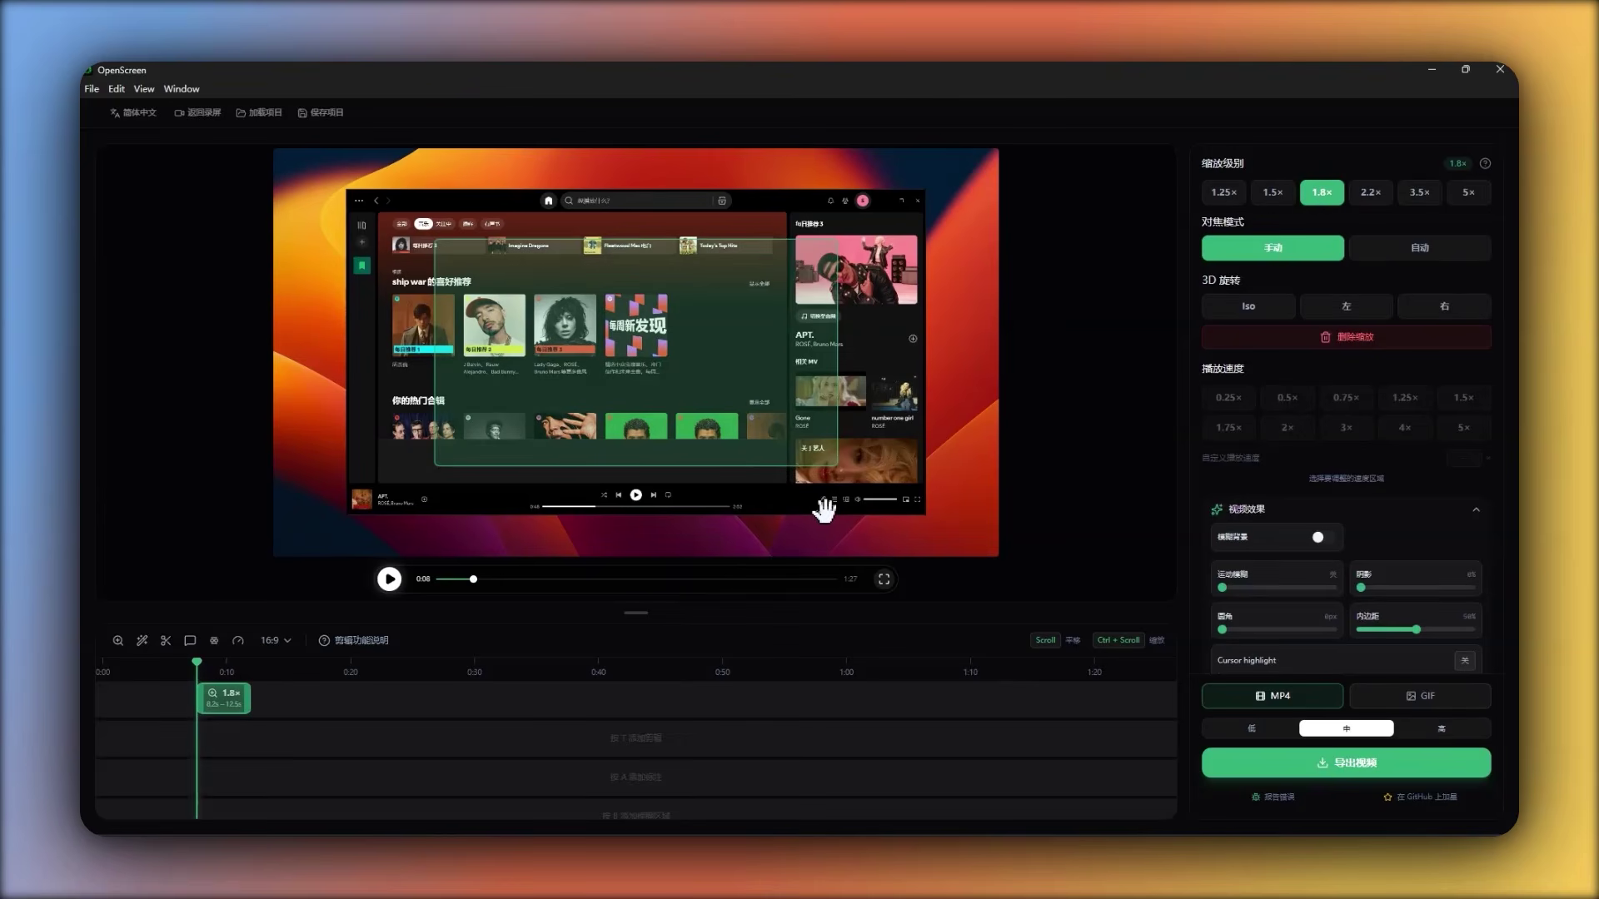
- Move the zoom's focus area to the preview's lower-right corner and extend the zoom segment to span 8.2–16.4 s
{"action": "left_click", "coordinate": [820, 509]}
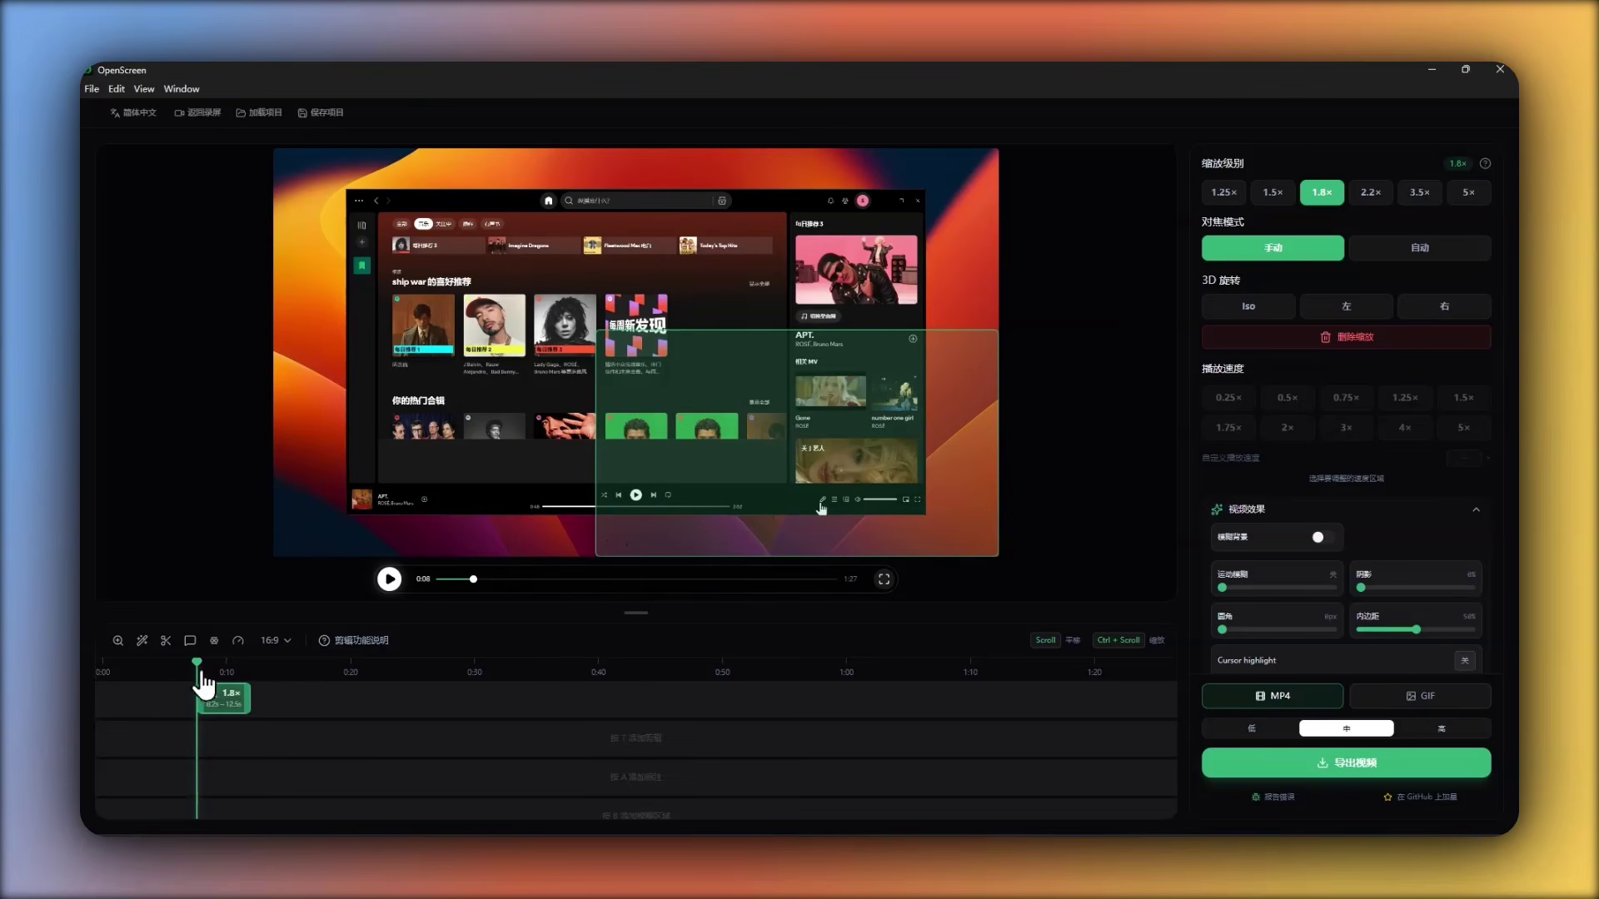
{"action": "left_click_drag", "start_coordinate": [161, 662], "coordinate": [140, 662]}
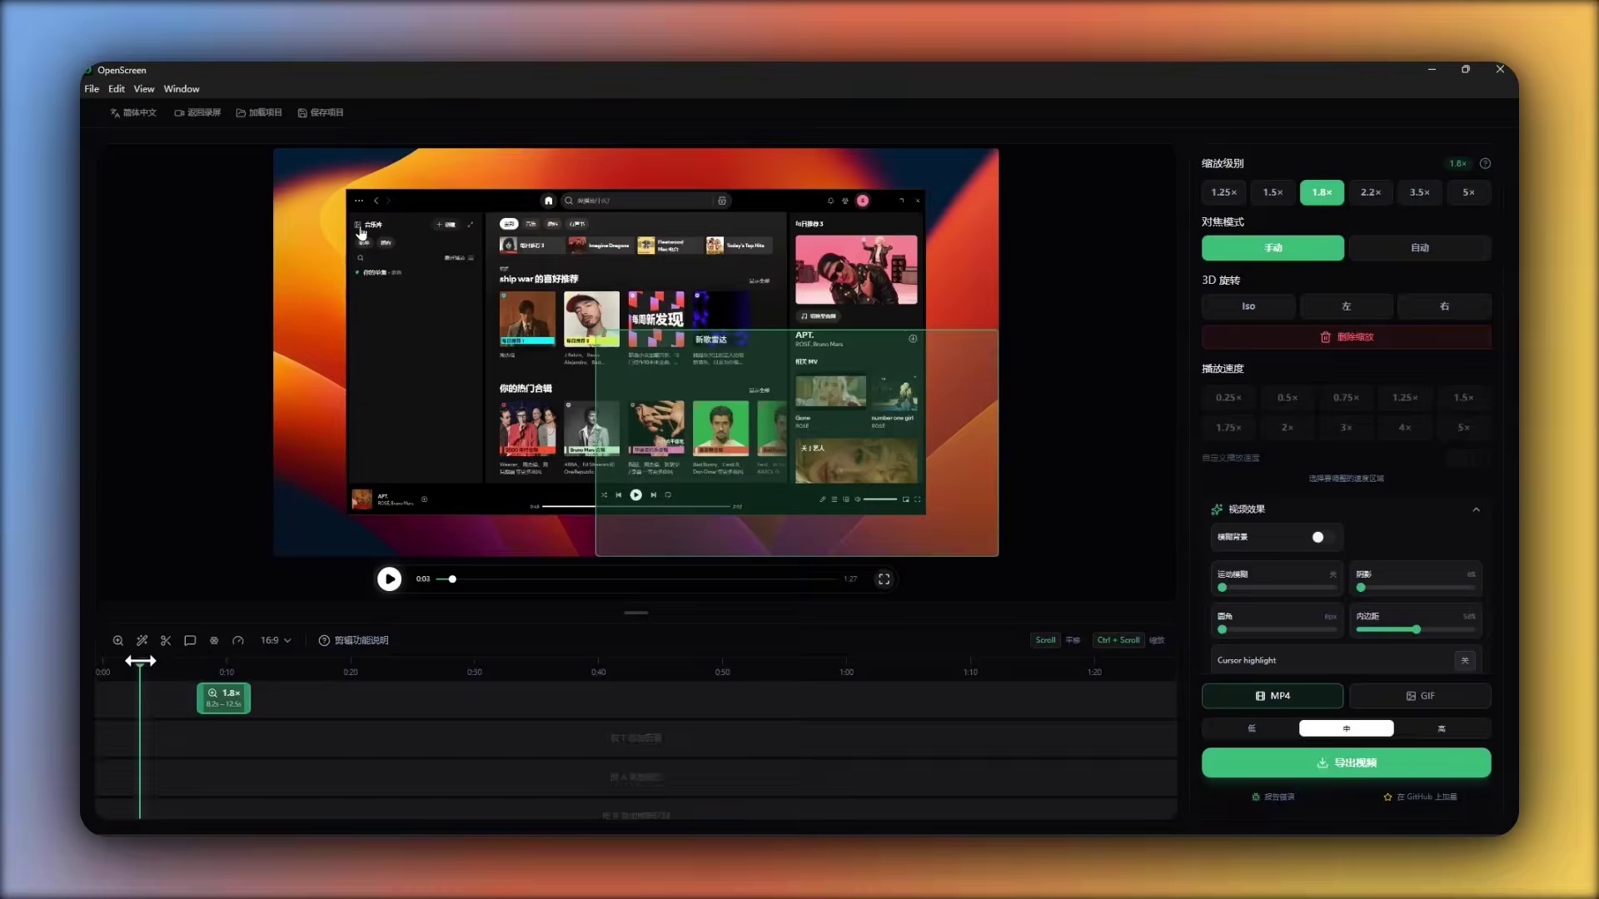
{"action": "left_click_drag", "start_coordinate": [250, 700], "coordinate": [286, 698]}
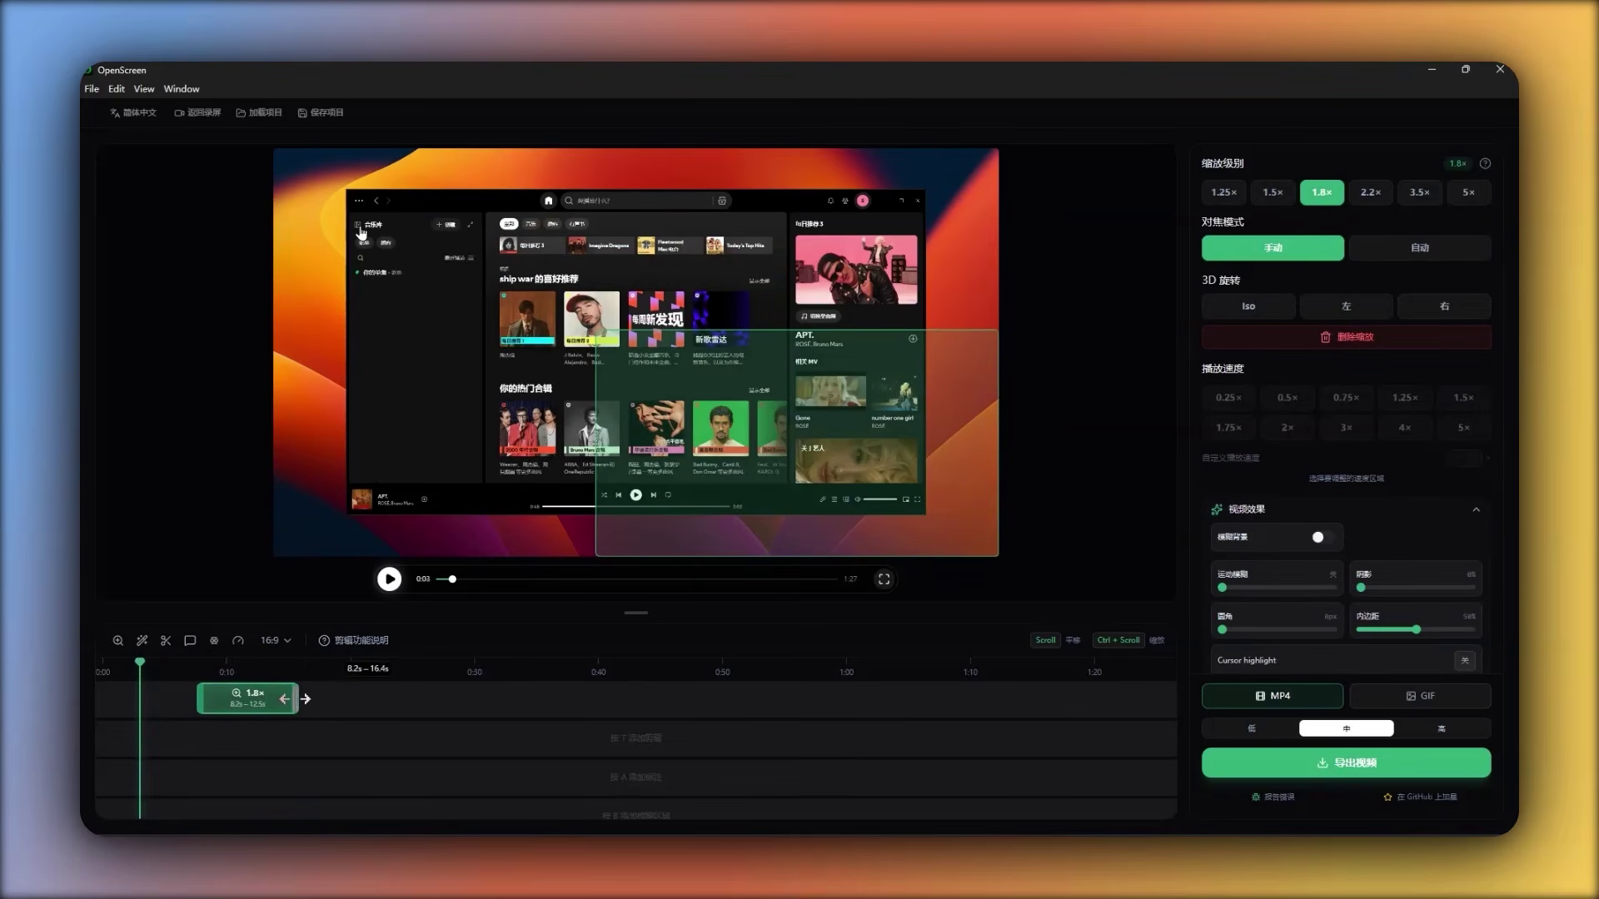
- Play the recording in fullscreen preview to check the extended zoom on the player controls
{"action": "key", "text": "f"}
{"action": "left_click", "coordinate": [552, 812]}
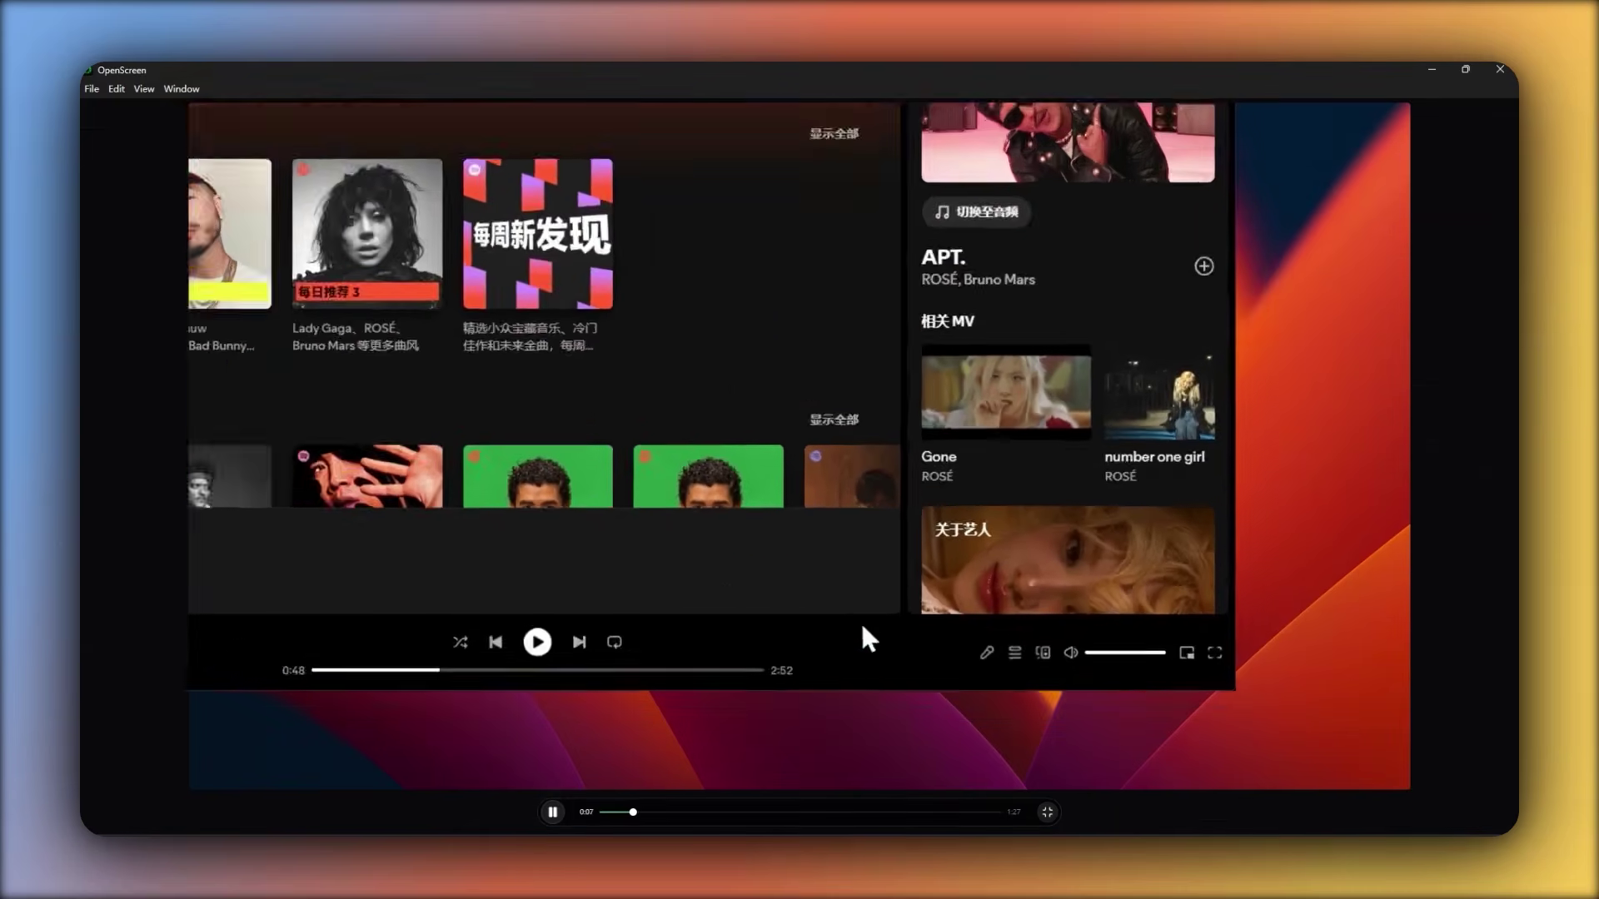
{"action": "left_click", "coordinate": [607, 813]}
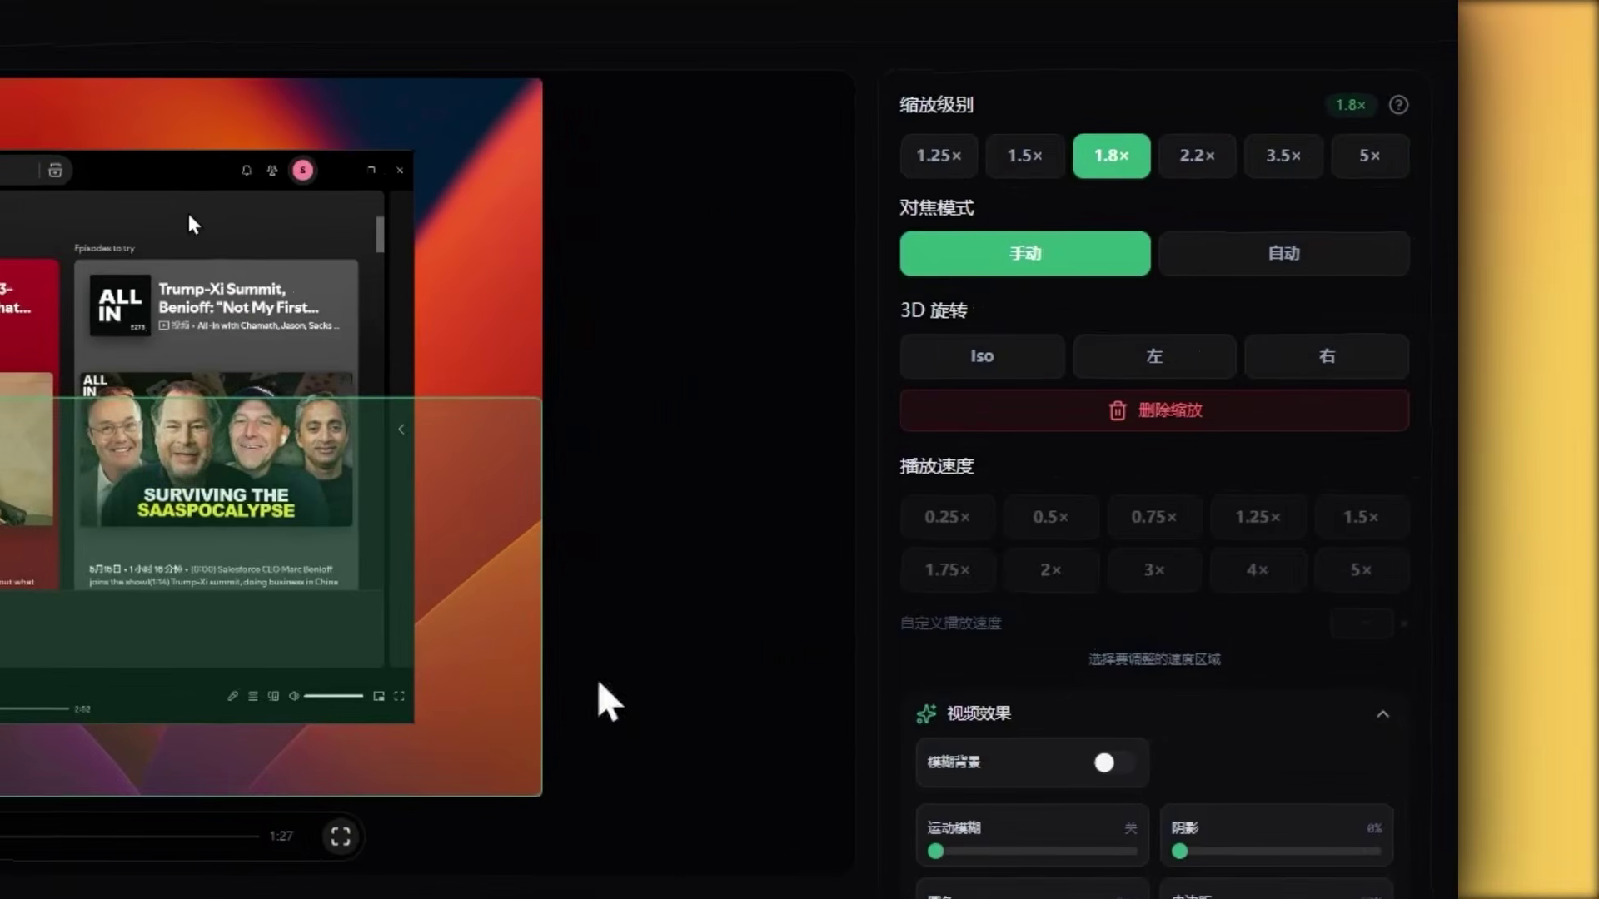
- Switch the 1.8× zoom segment spanning about 0:30 to 0:51 to automatic focus mode and play it back
{"action": "left_click", "coordinate": [1275, 256]}
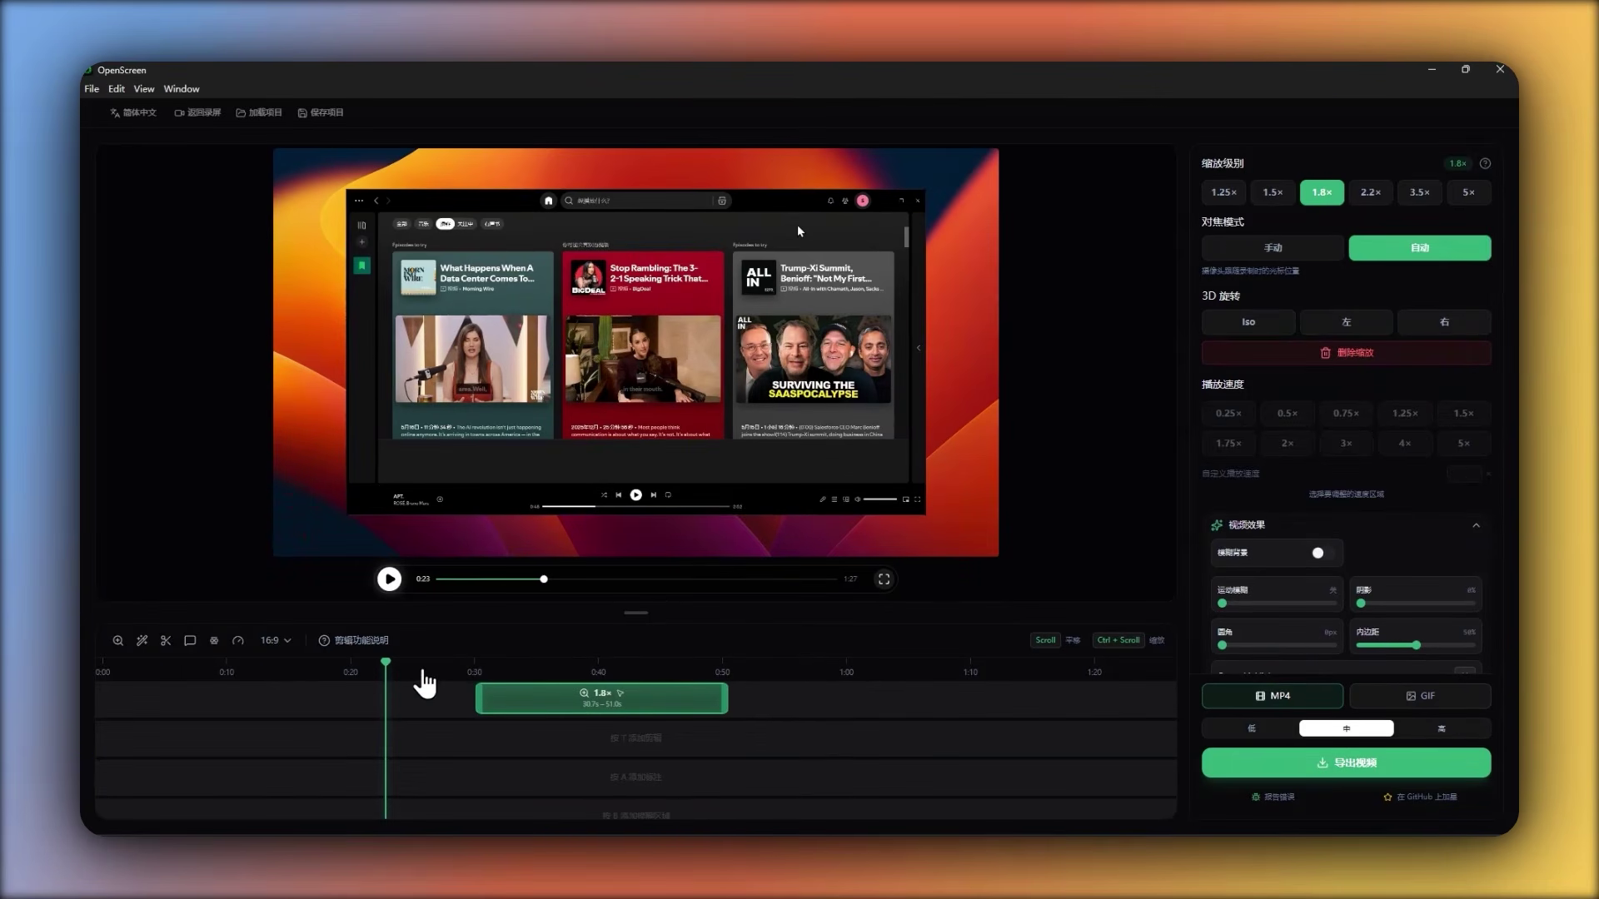
{"action": "left_click", "coordinate": [422, 682]}
{"action": "left_click", "coordinate": [391, 590]}
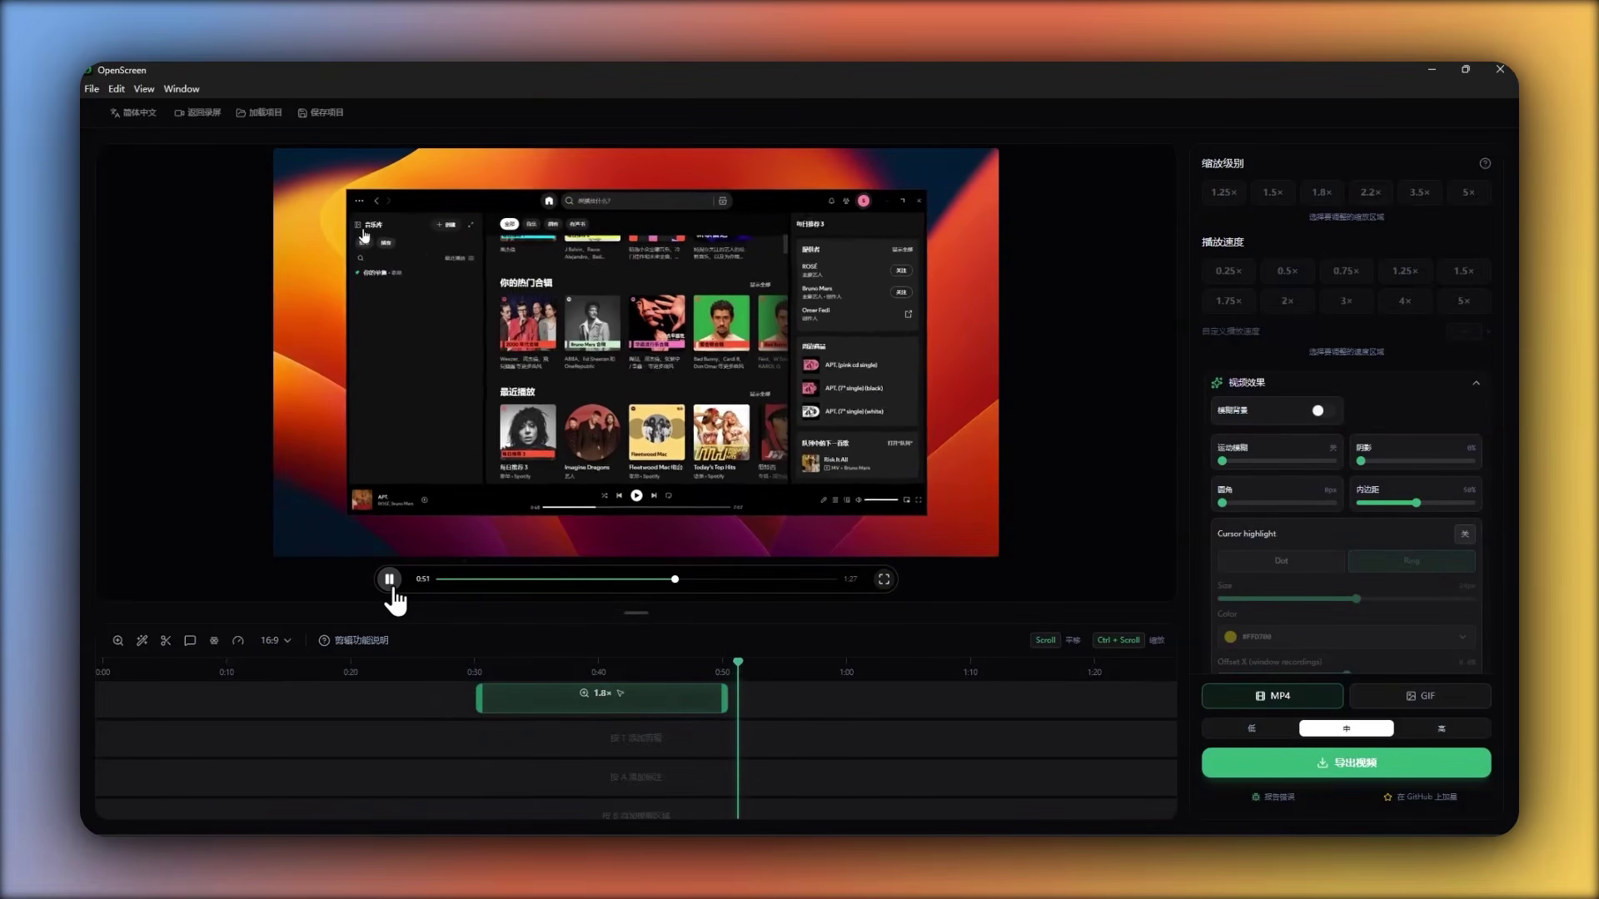
- Replay the automatic-focus zoom segment from 0:30 and again from 0:25 to check how it follows the cursor
{"action": "left_click", "coordinate": [469, 678]}
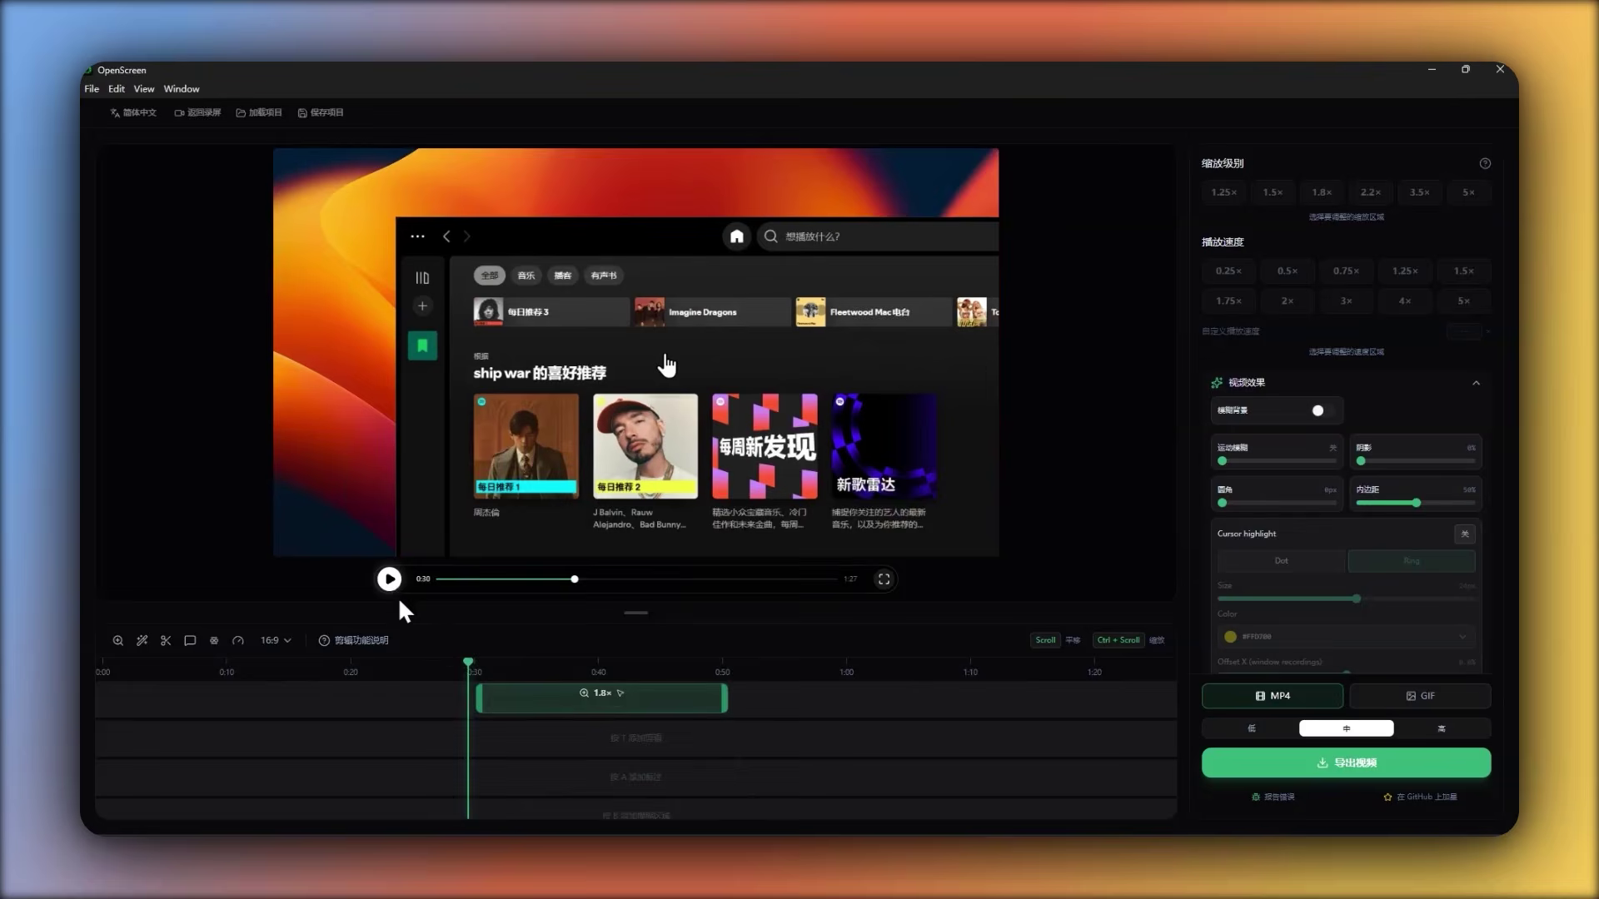
{"action": "left_click", "coordinate": [389, 581]}
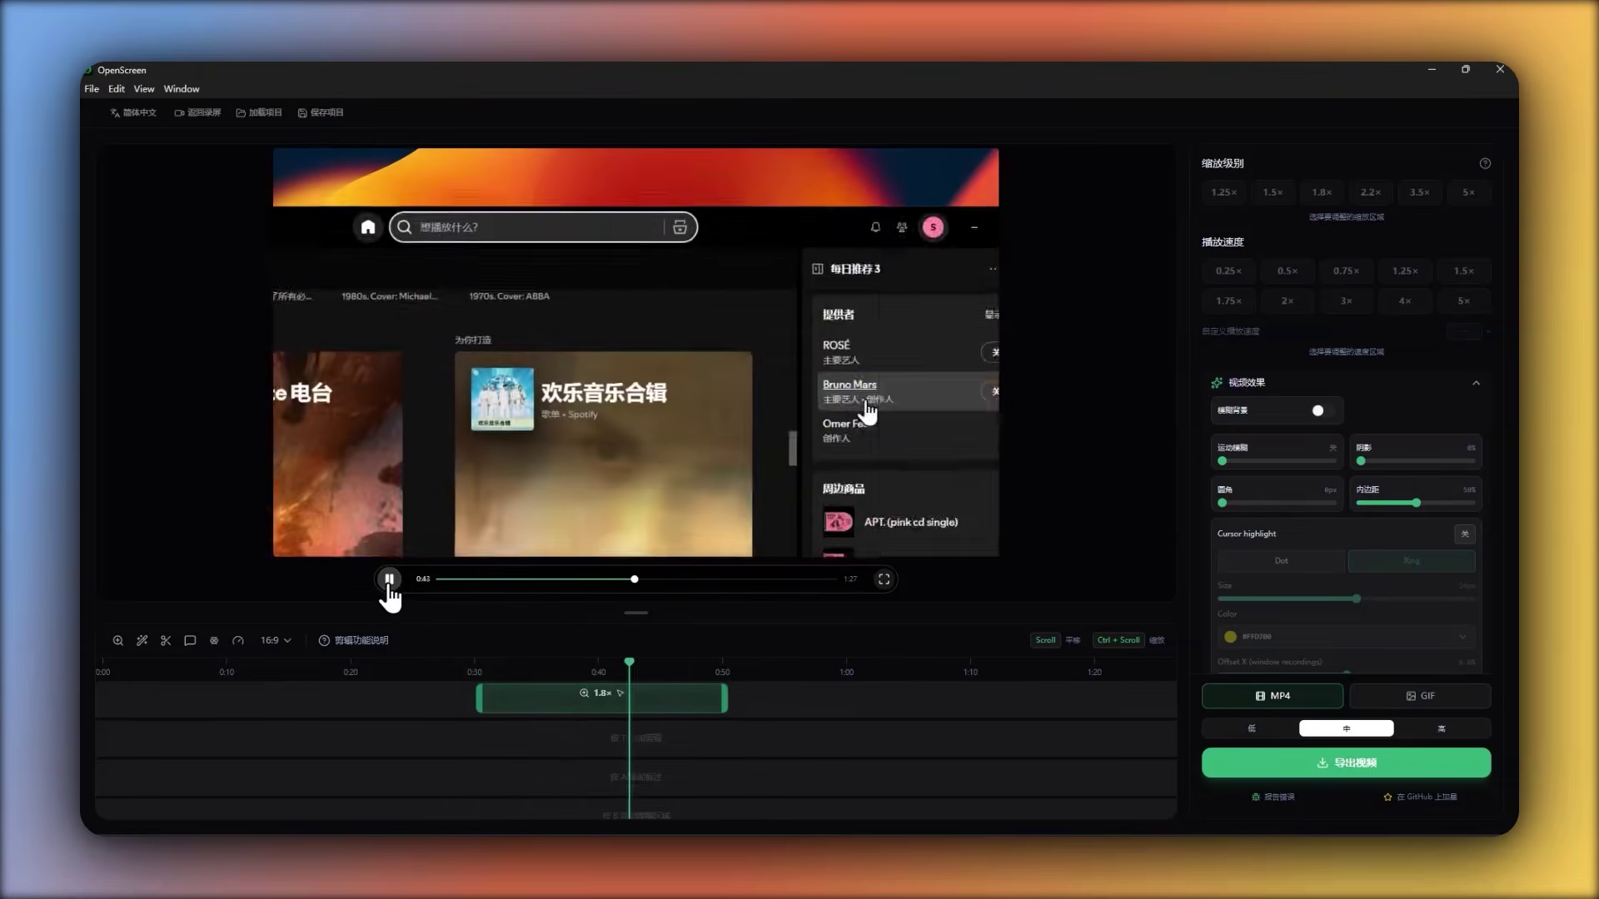
{"action": "left_click", "coordinate": [389, 581]}
{"action": "left_click", "coordinate": [415, 679]}
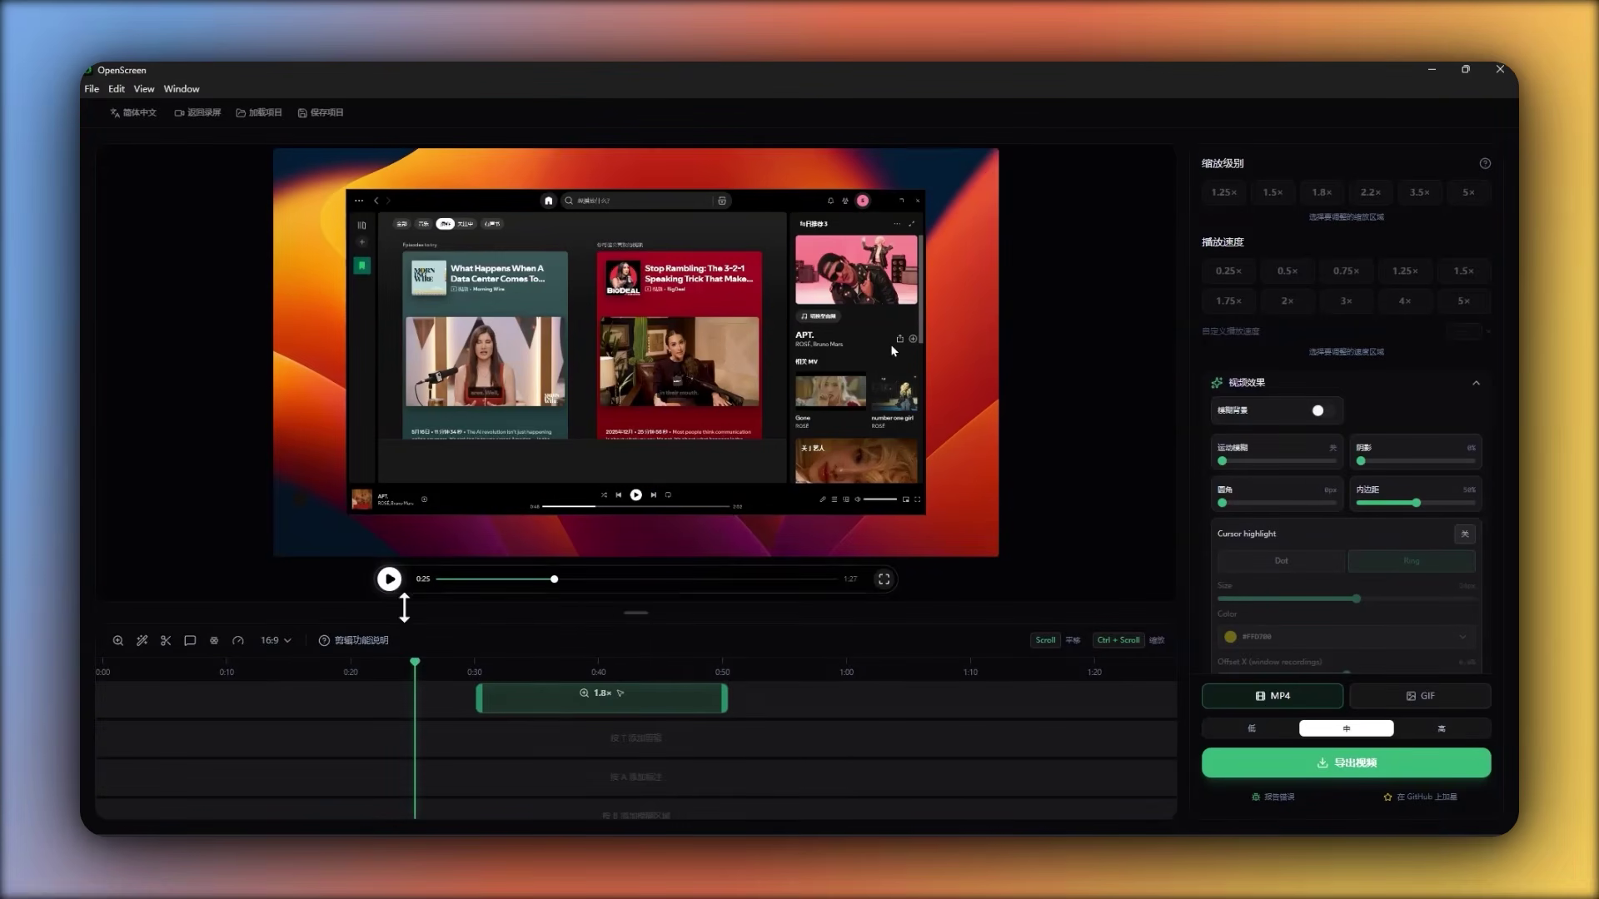
{"action": "left_click", "coordinate": [398, 585]}
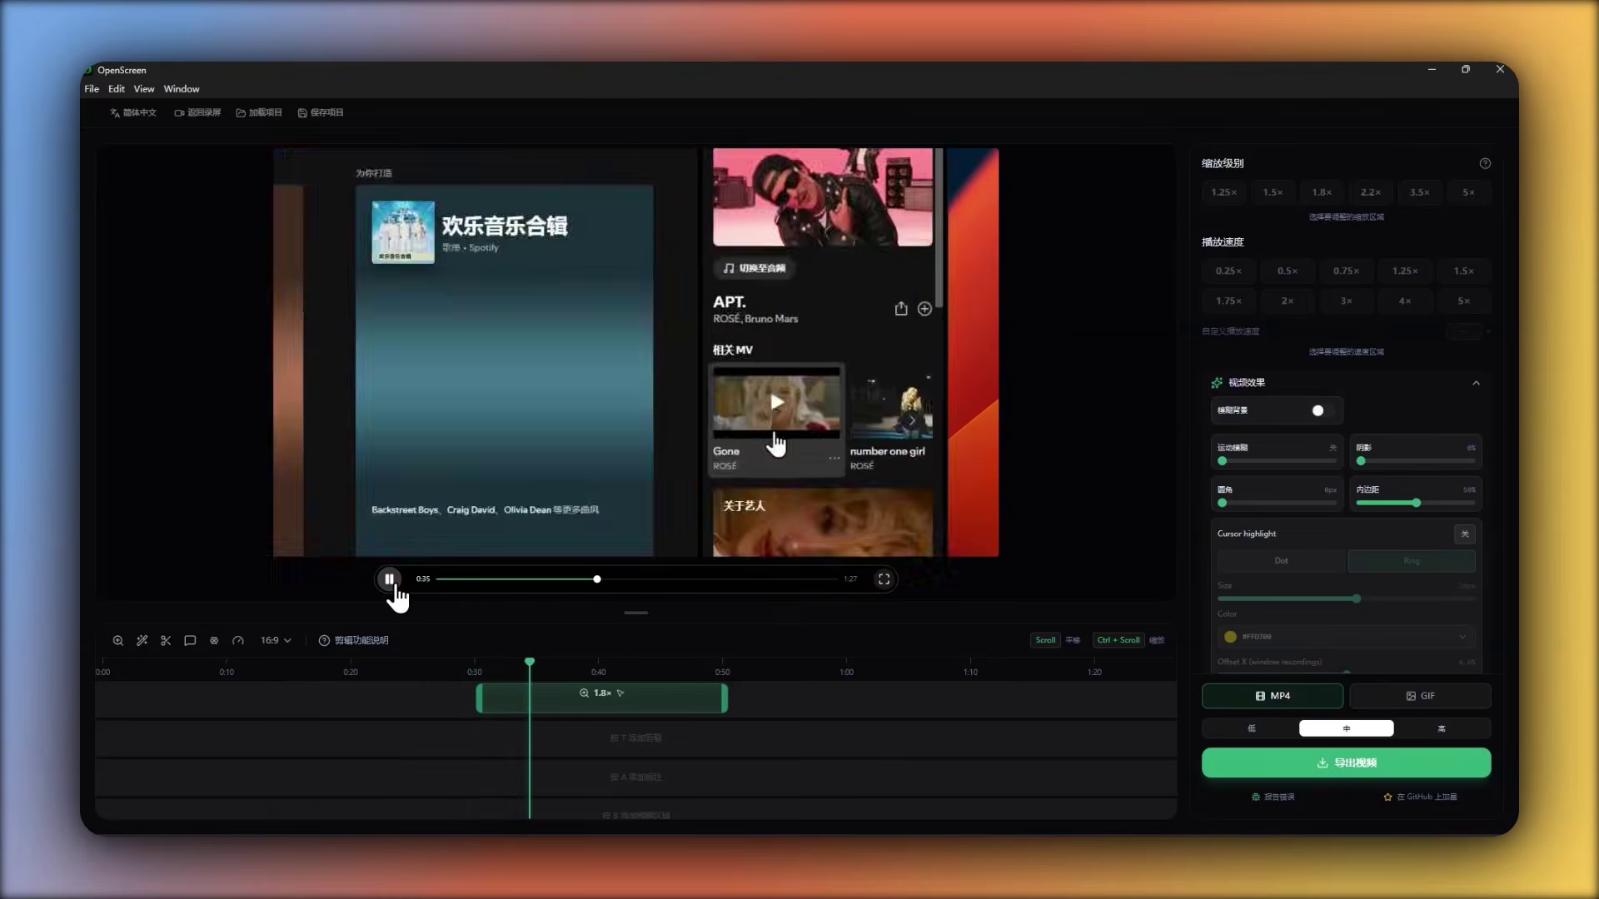
{"action": "left_click", "coordinate": [398, 587]}
{"action": "left_click", "coordinate": [389, 580]}
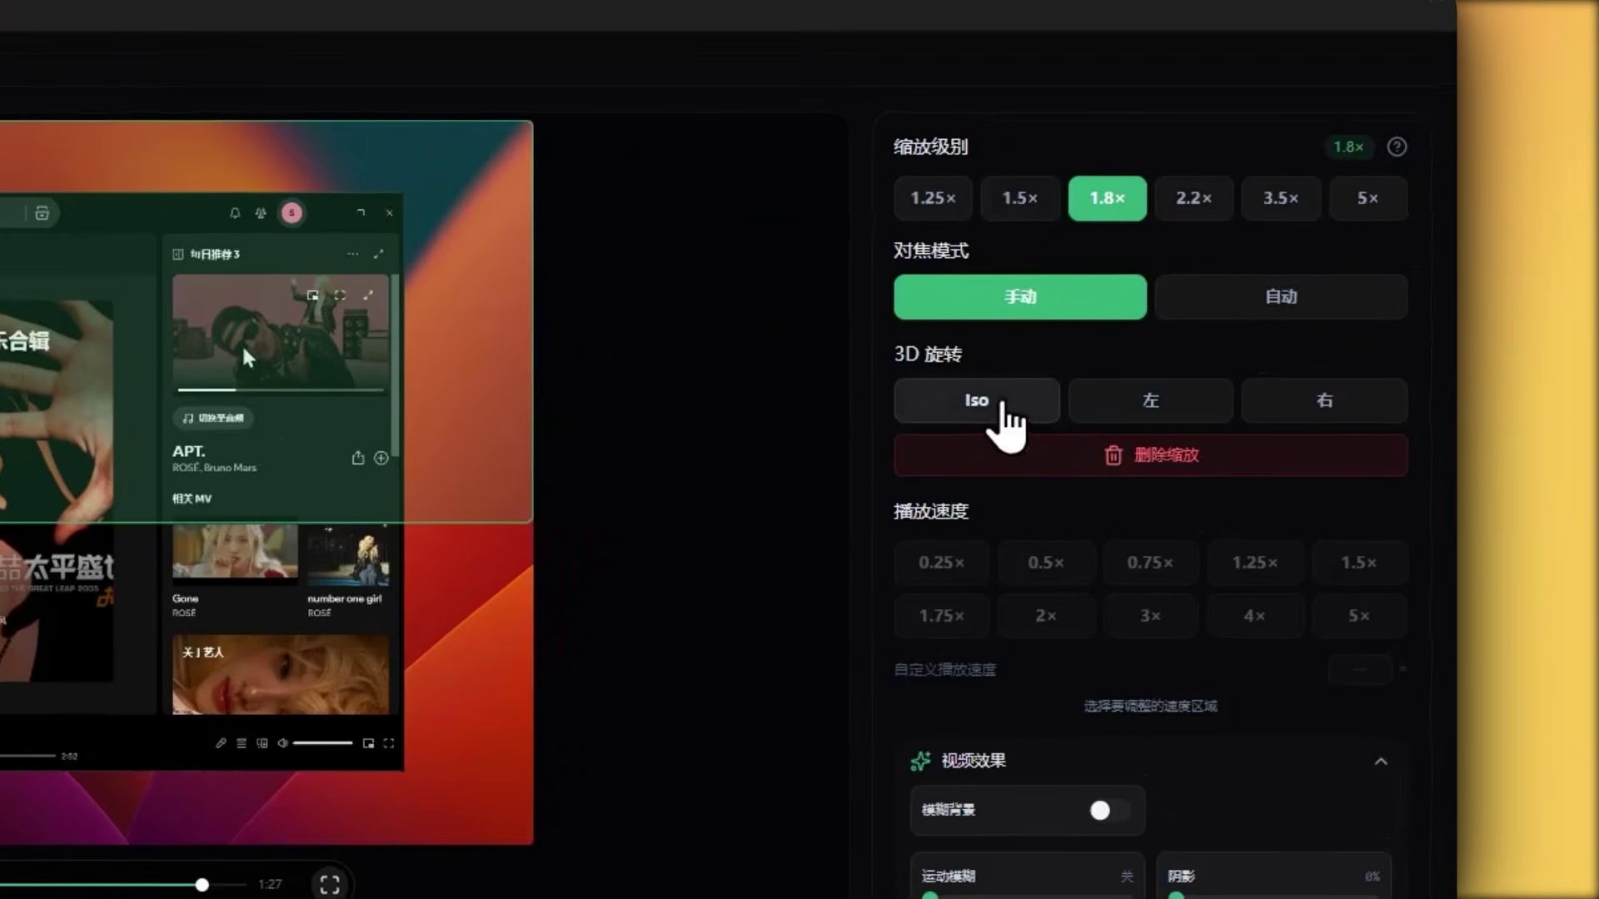
- Apply the Iso 3D rotation to the 1.8× zoom segment and play the rotated section from 0:52
{"action": "left_click", "coordinate": [926, 416]}
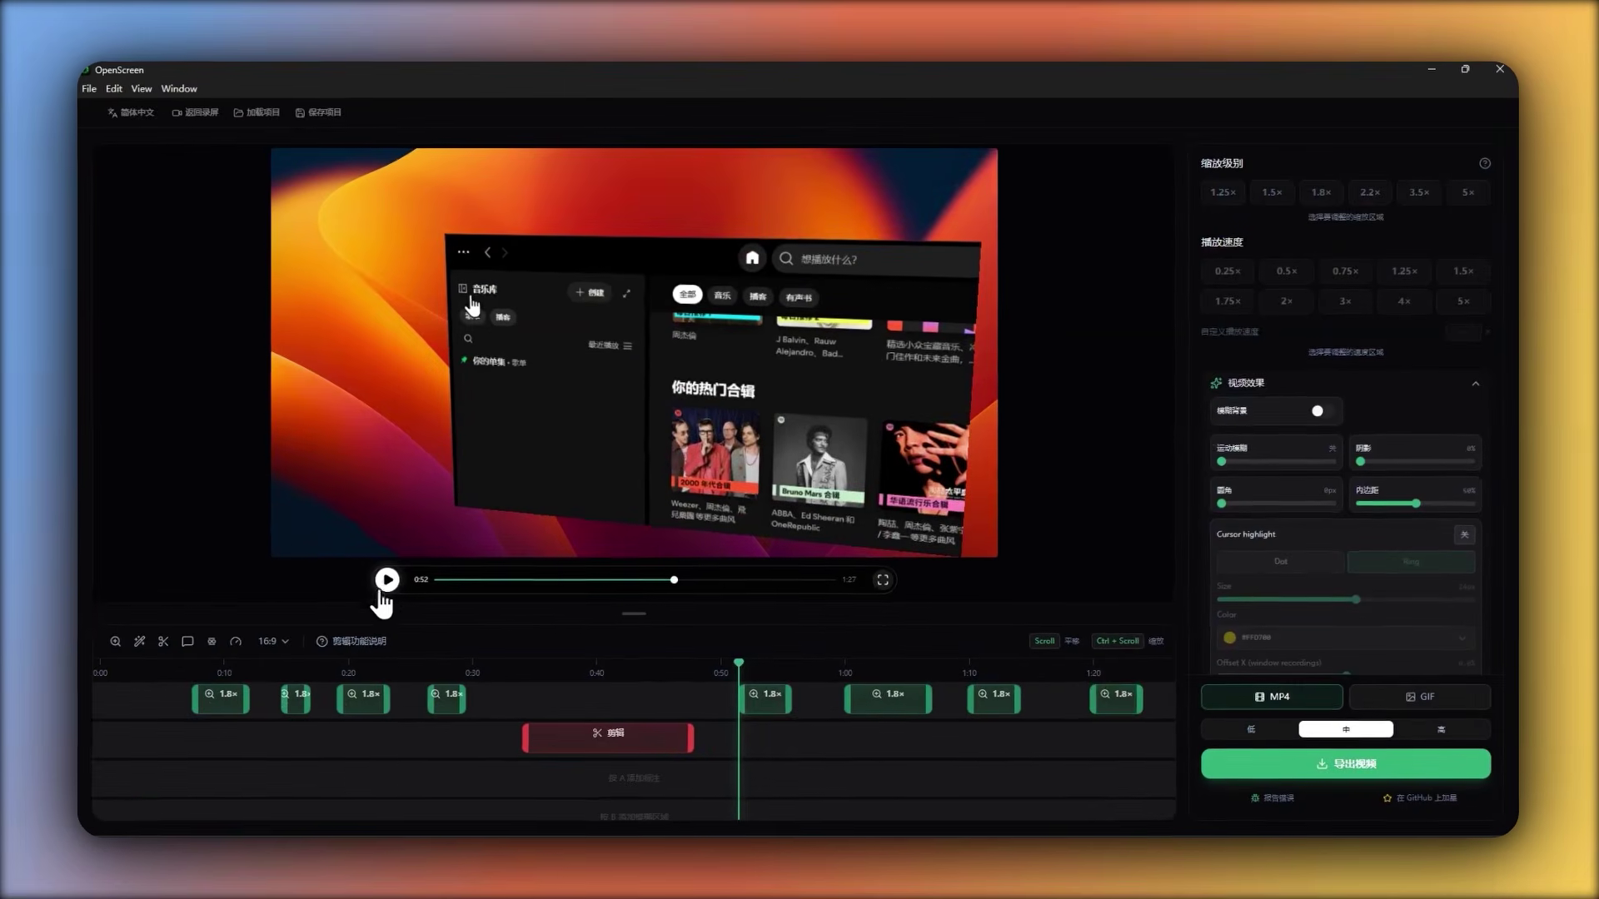
{"action": "left_click", "coordinate": [387, 580]}
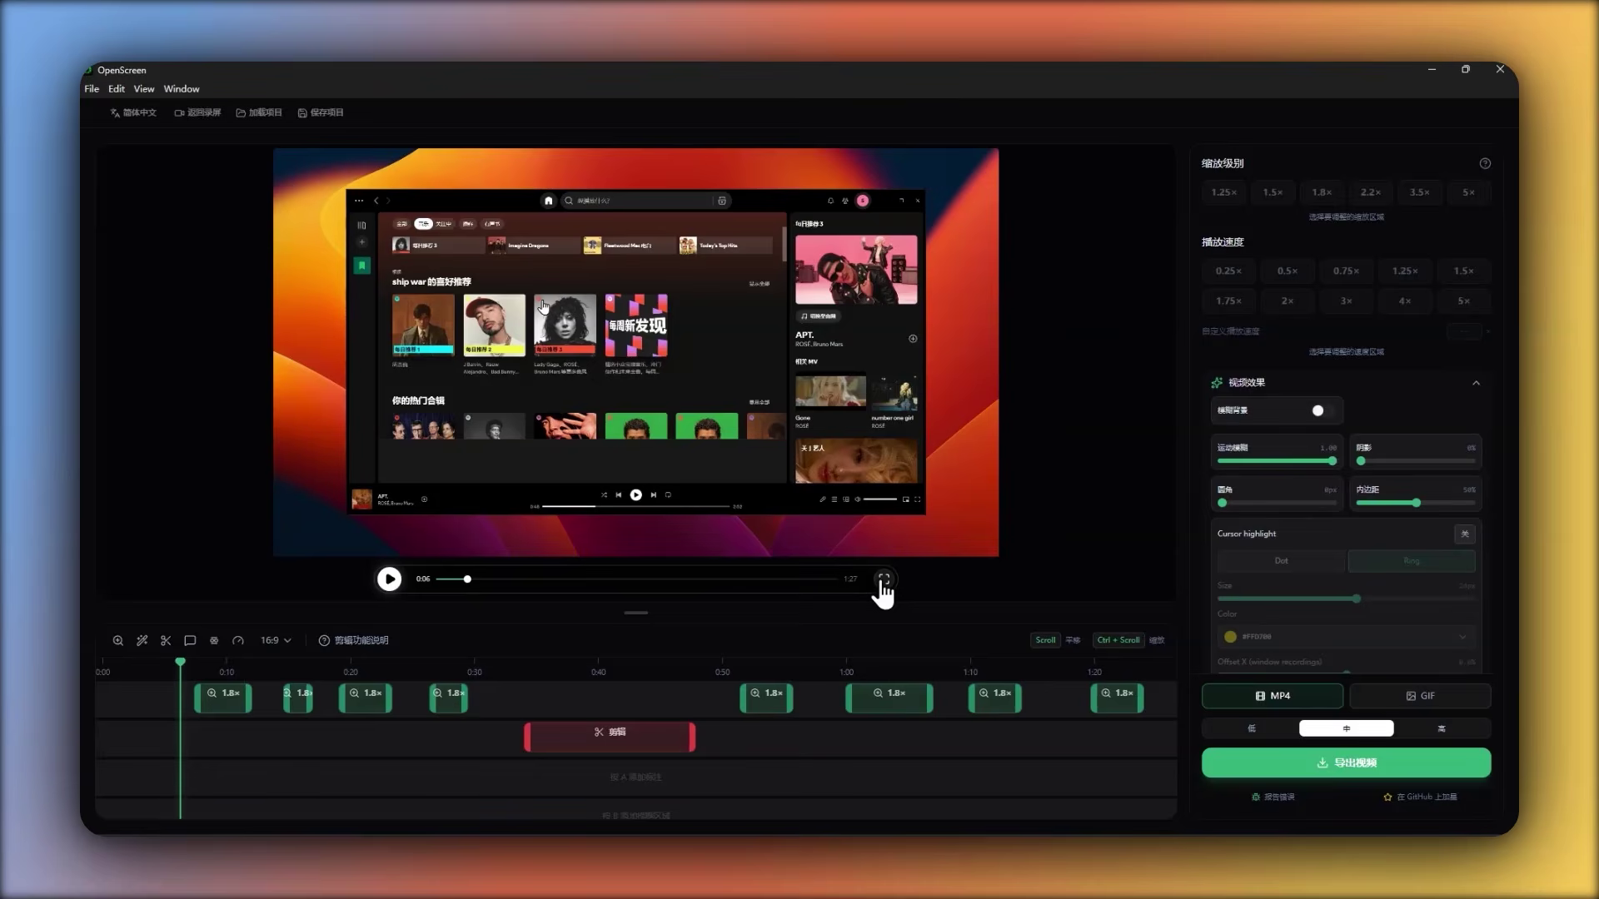
- Play the recording fullscreen from 0:06 to check the motion blur on the zooms
{"action": "left_click", "coordinate": [884, 579]}
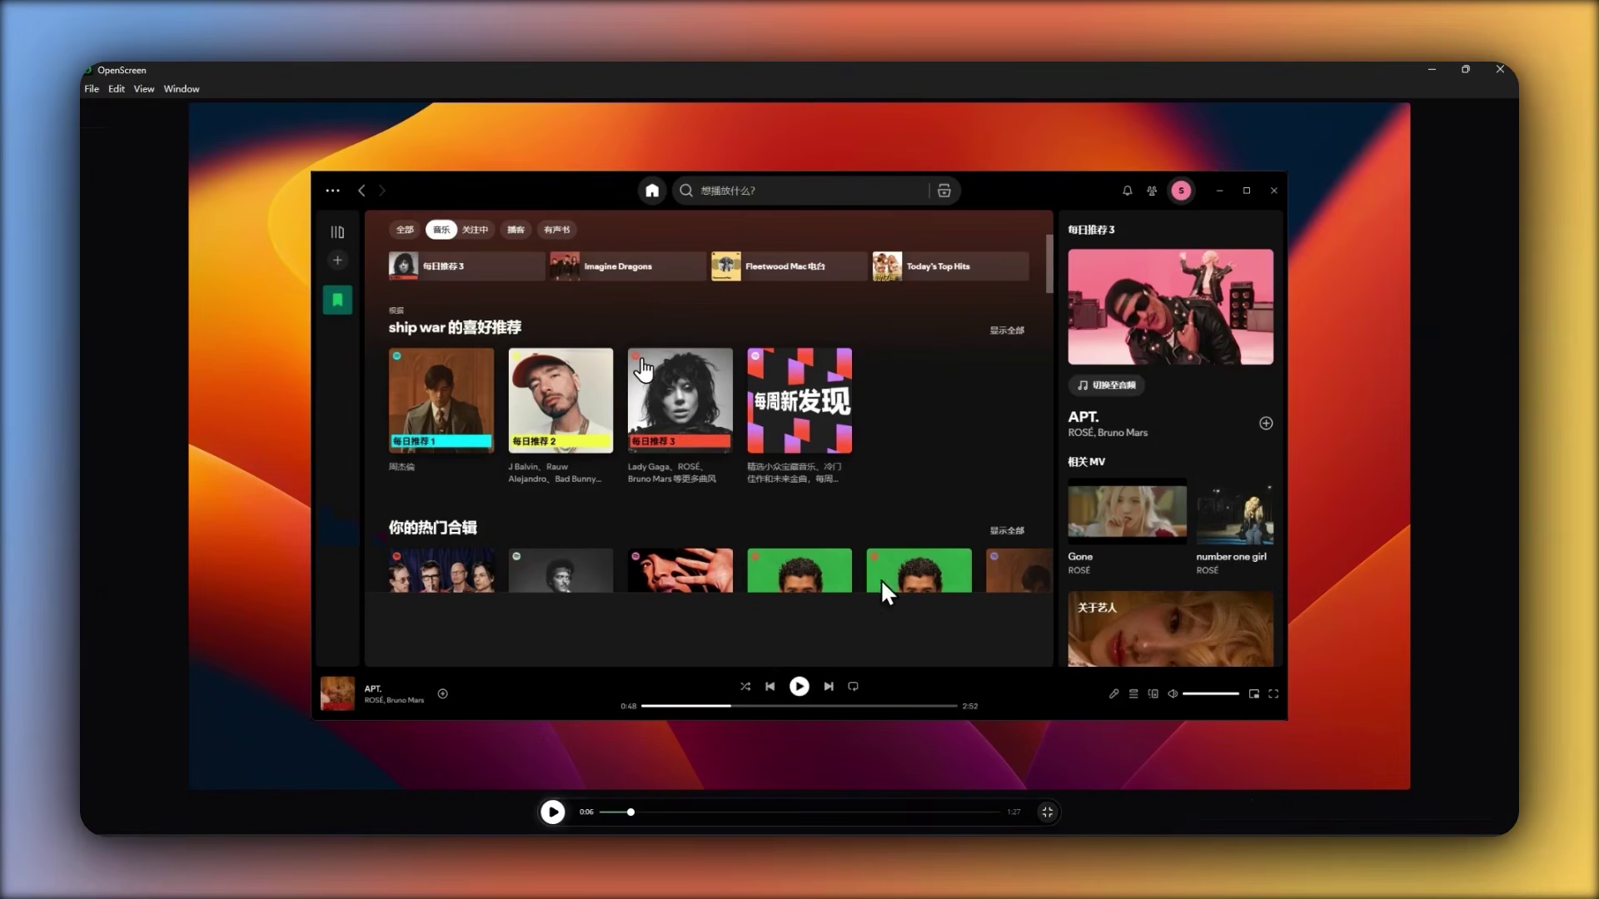
{"action": "left_click", "coordinate": [553, 811]}
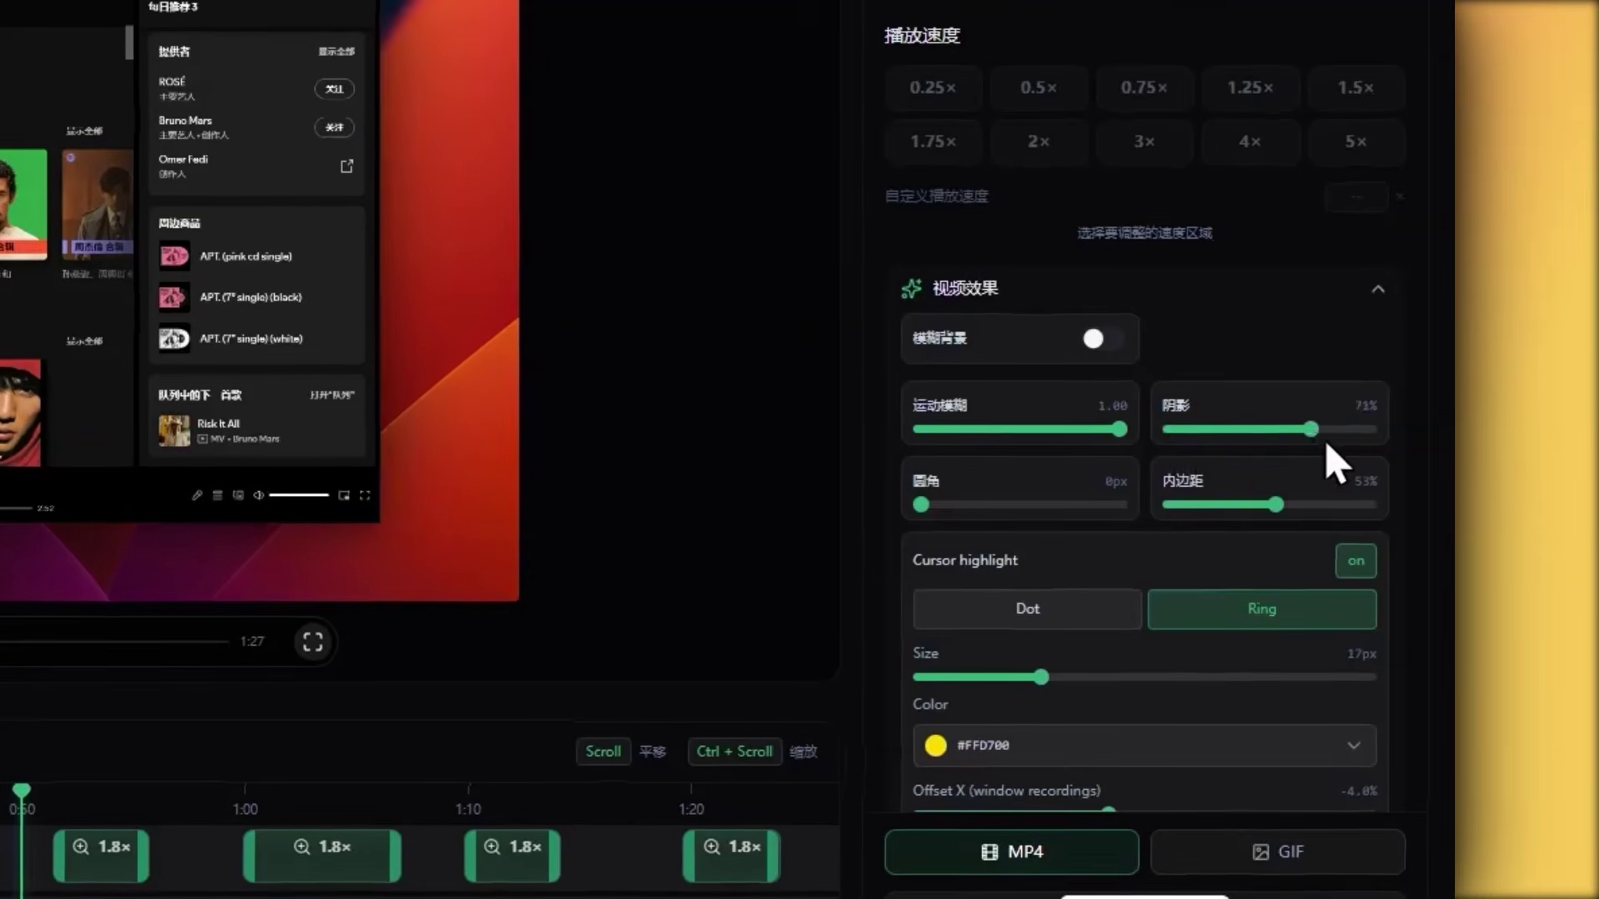
- Configure the video effects with 92% shadow, 16 px corner radius, 25% padding and background blur turned on
{"action": "left_click_drag", "start_coordinate": [1327, 445], "coordinate": [1359, 454]}
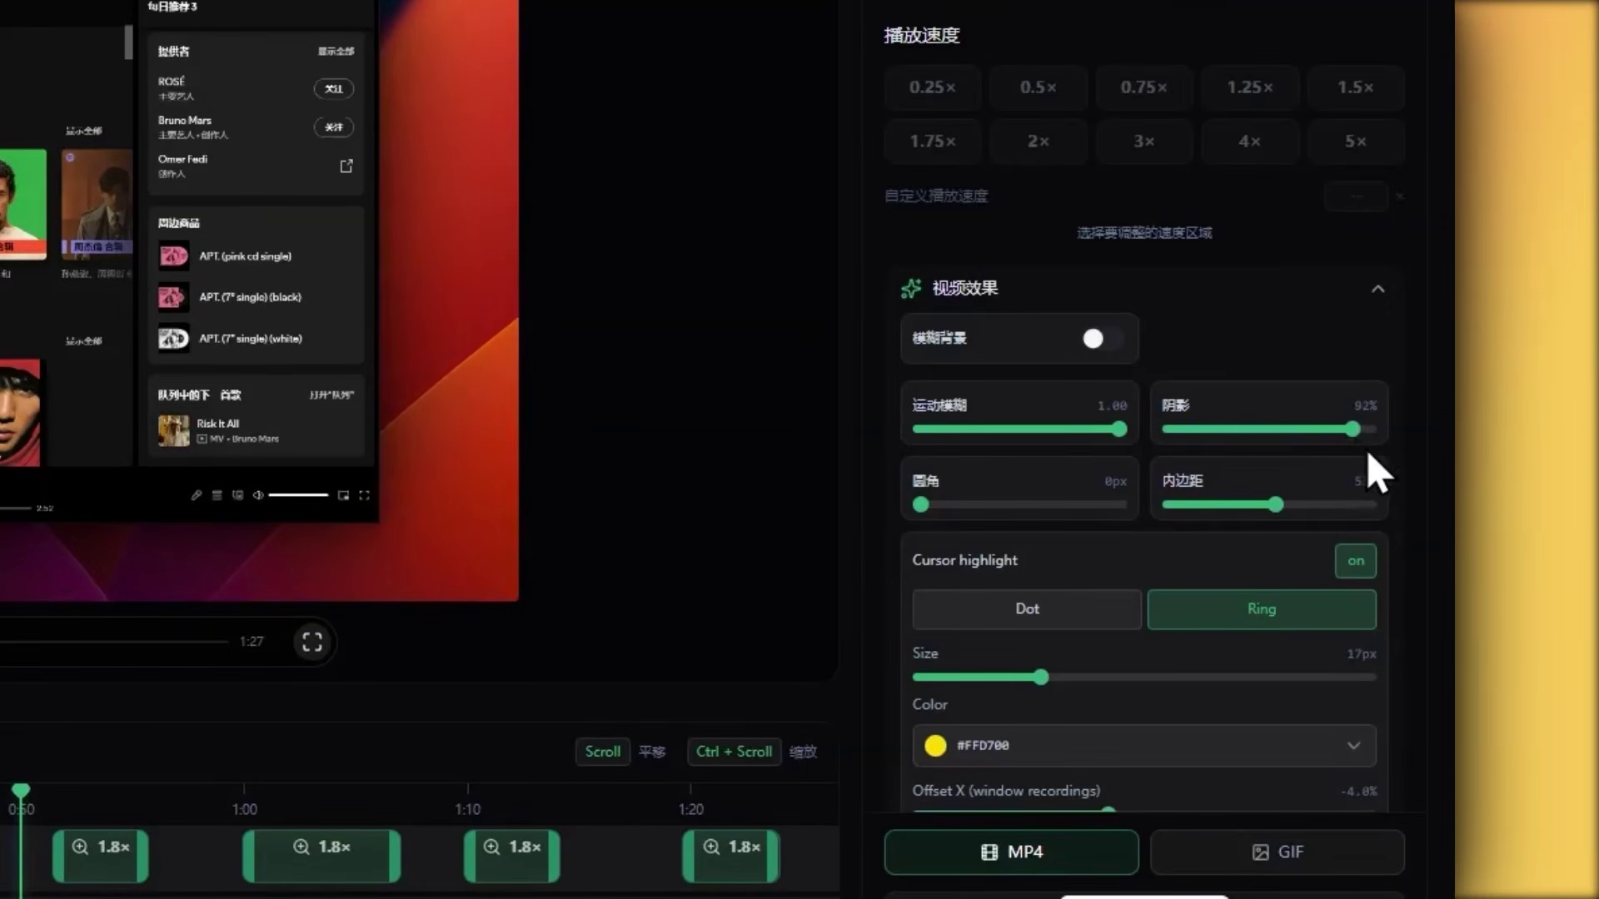
{"action": "left_click_drag", "start_coordinate": [921, 505], "coordinate": [1137, 533]}
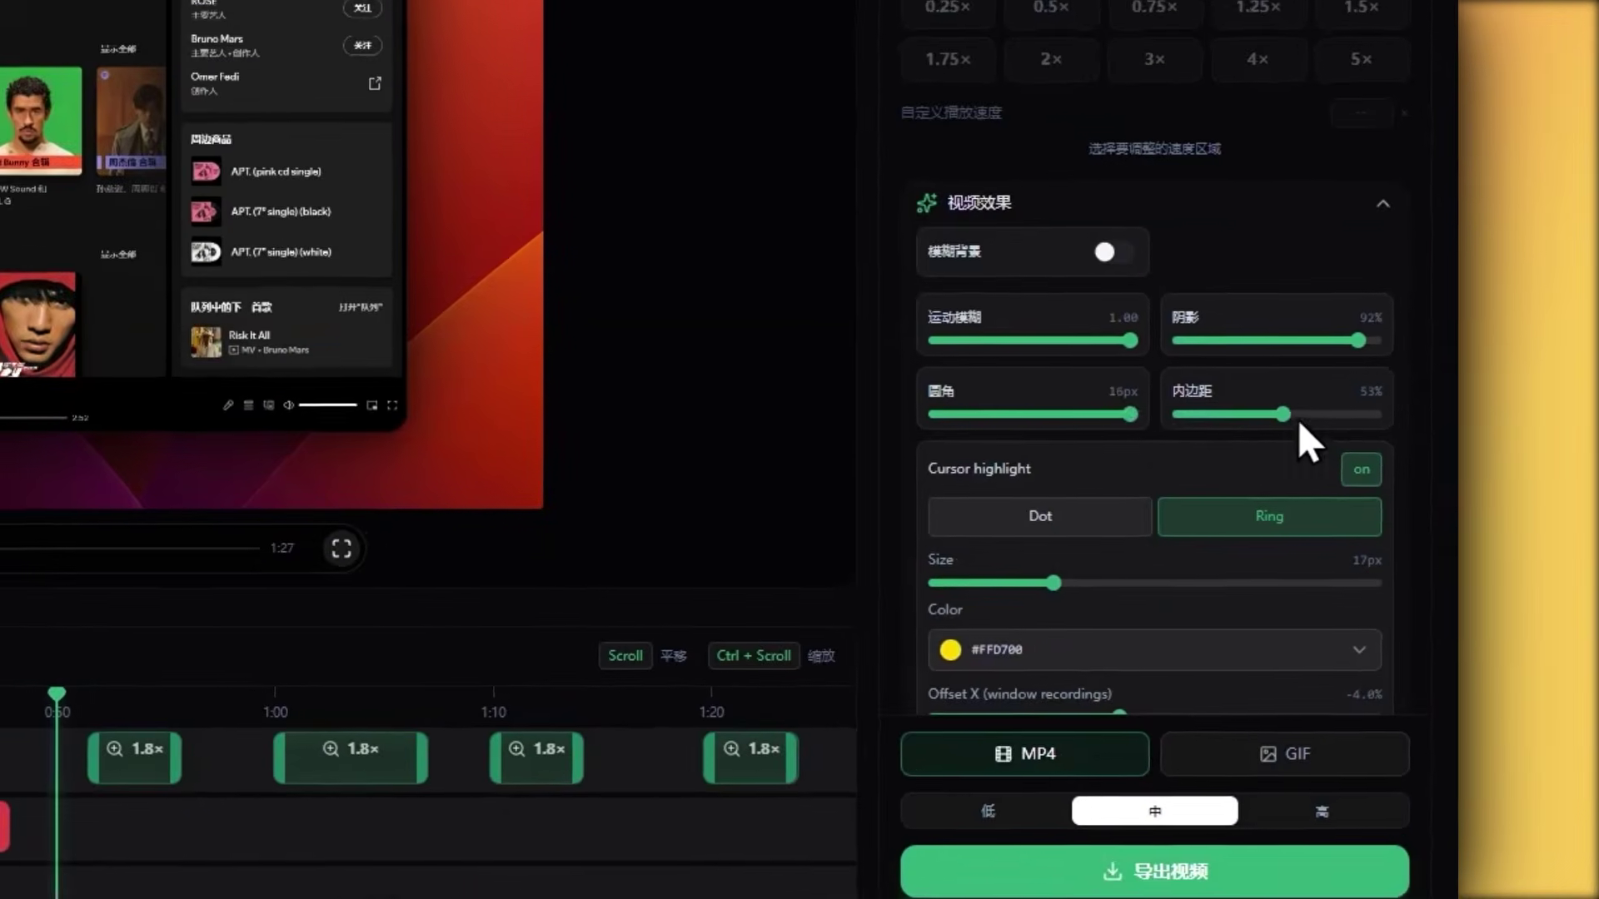
{"action": "left_click_drag", "start_coordinate": [1352, 461], "coordinate": [1294, 463]}
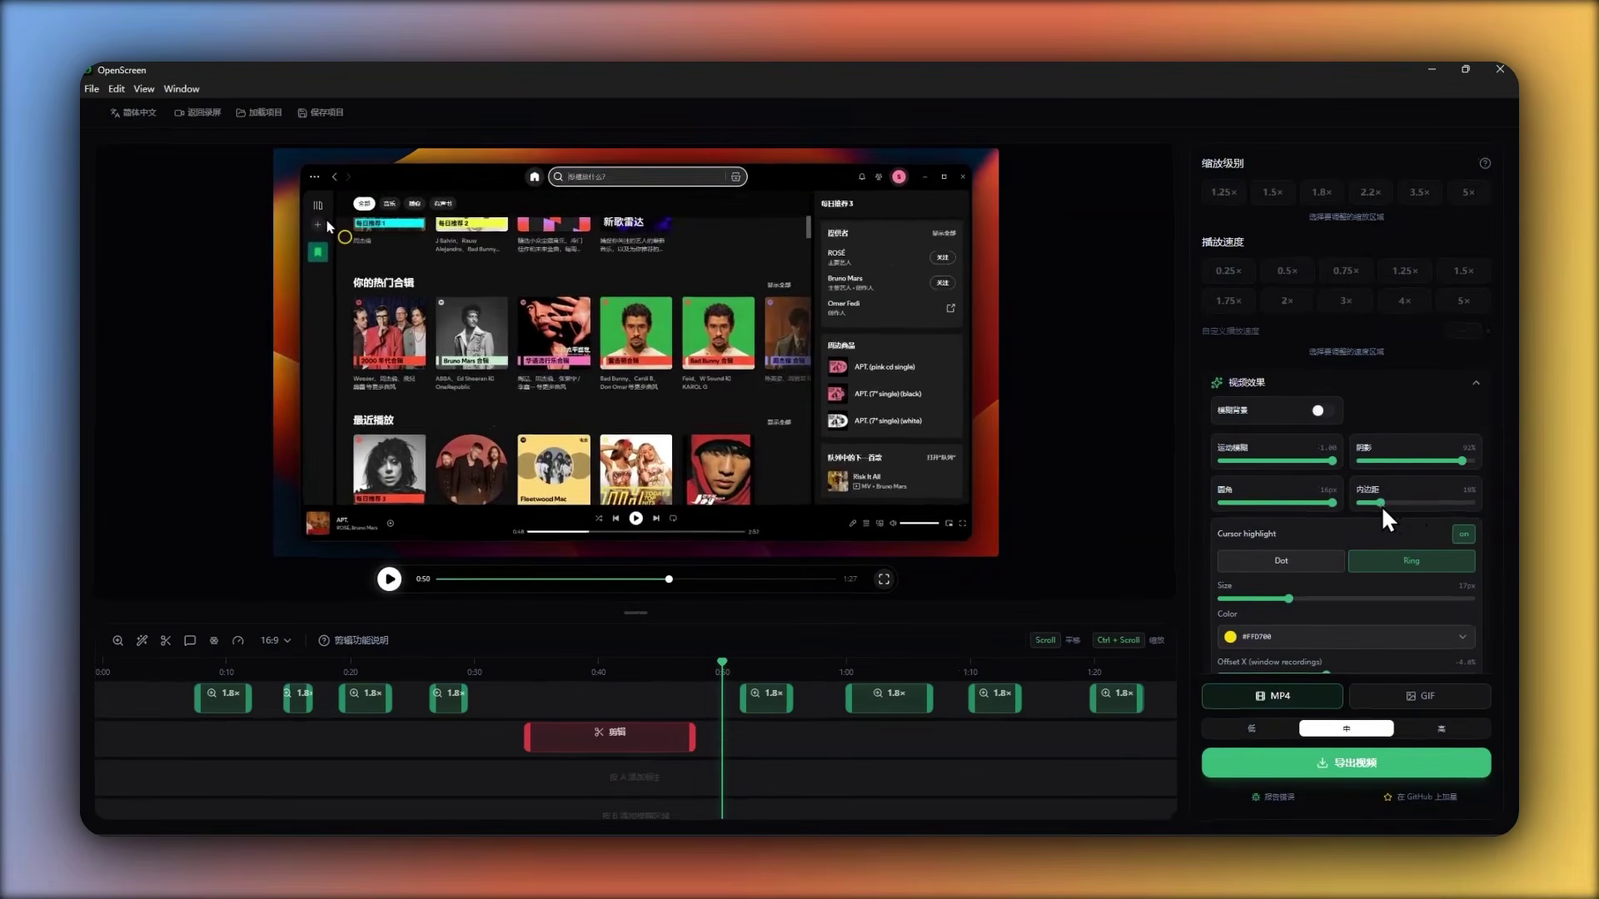
{"action": "left_click_drag", "start_coordinate": [1381, 506], "coordinate": [1386, 507]}
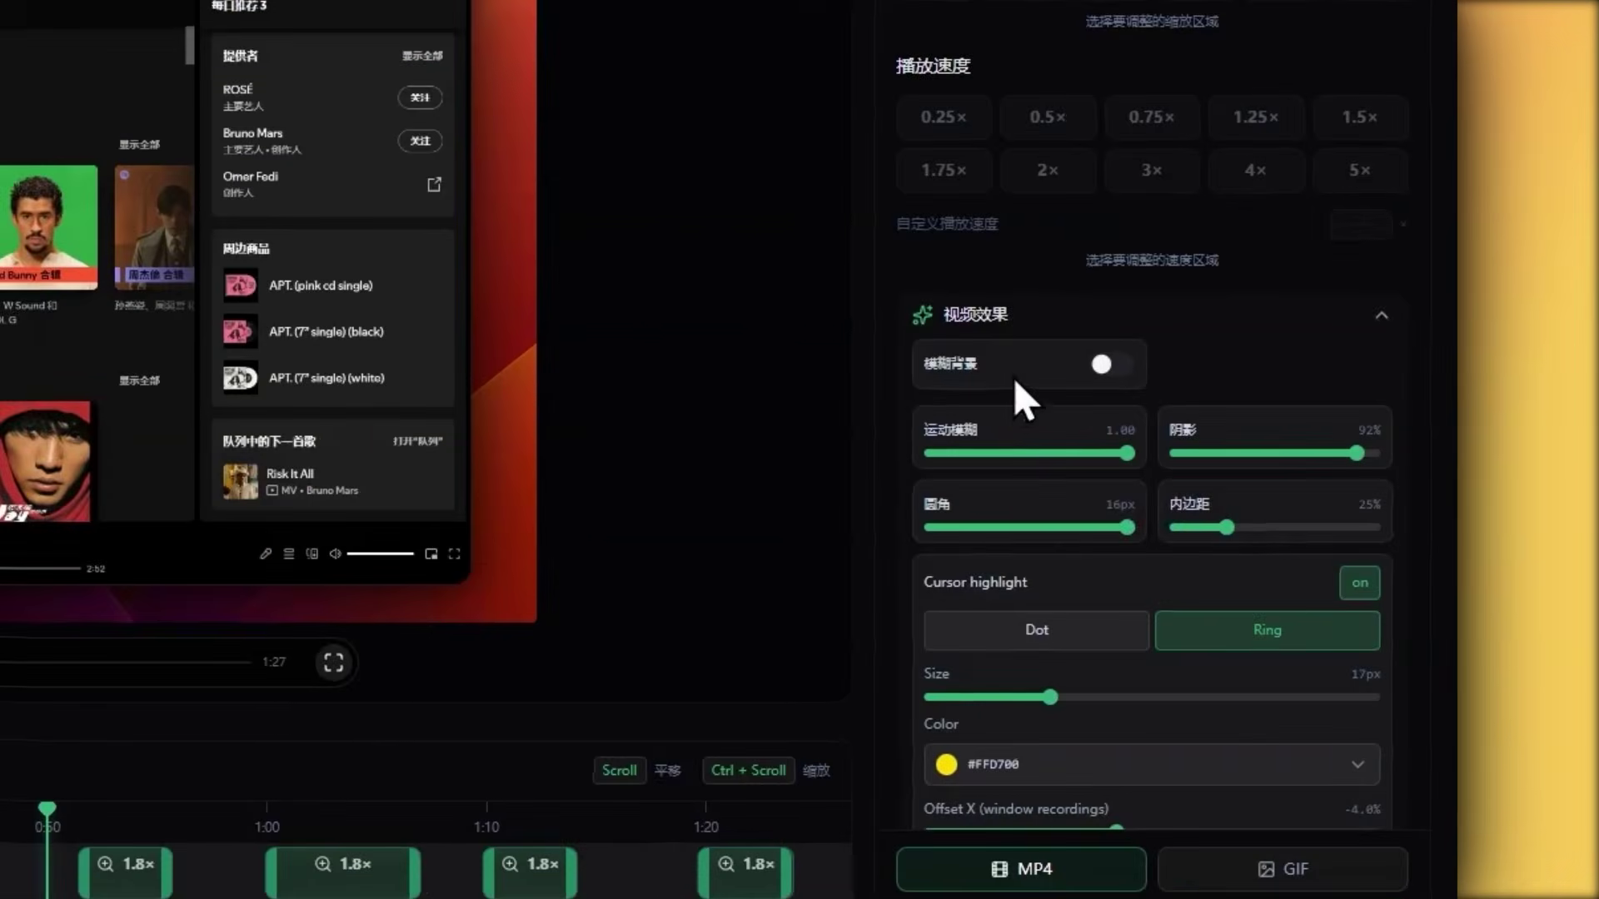
{"action": "left_click", "coordinate": [1094, 373]}
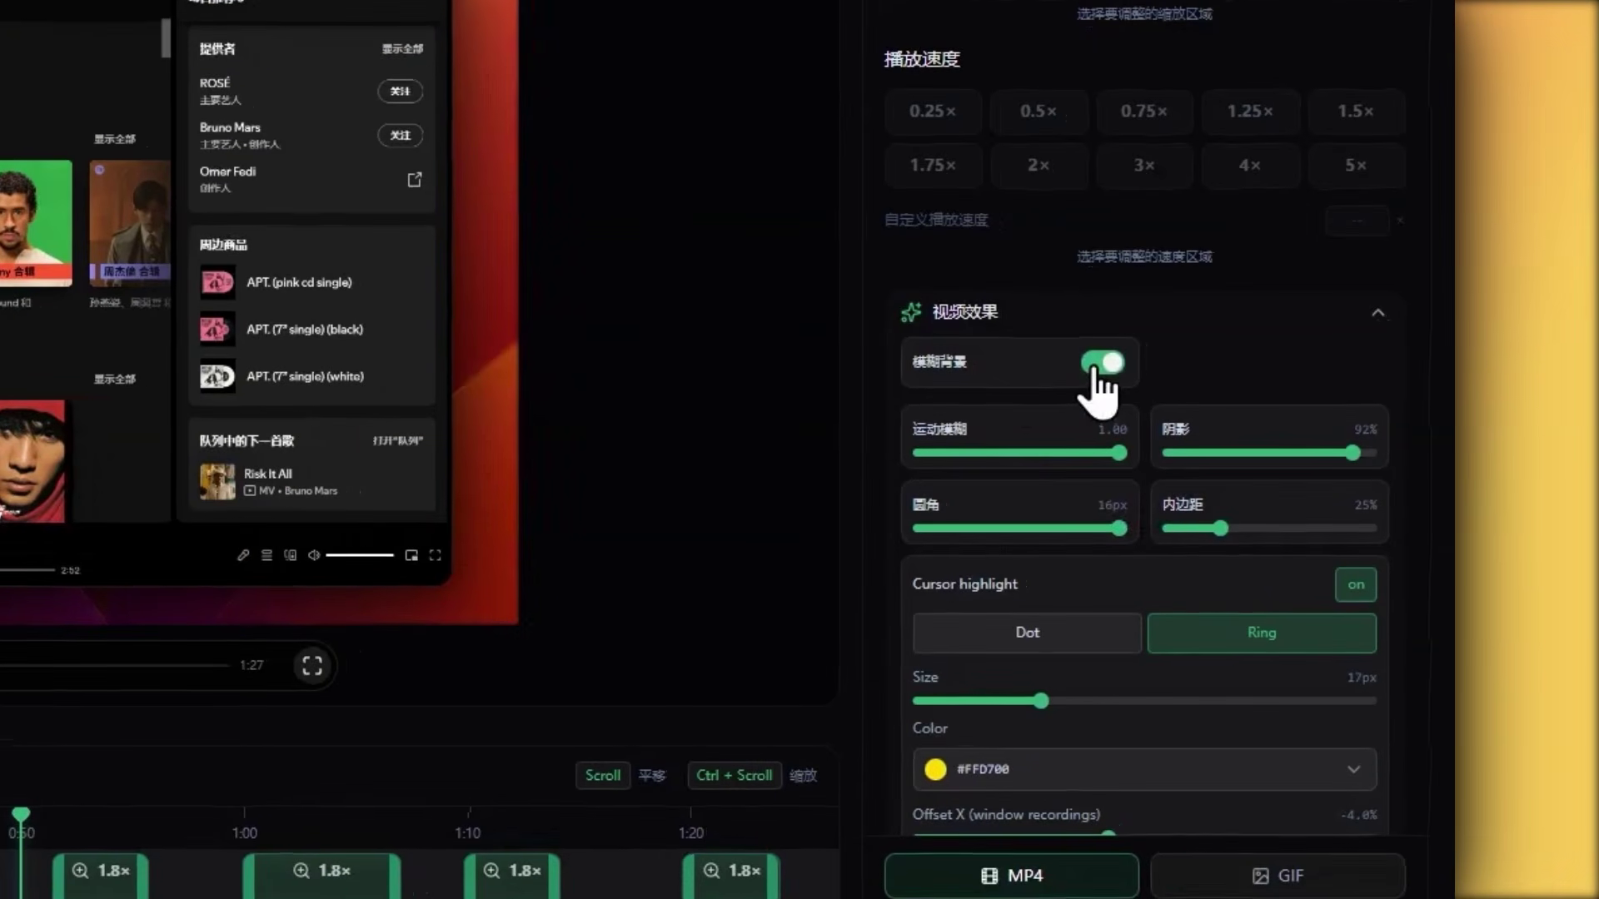
{"action": "left_click", "coordinate": [1094, 366]}
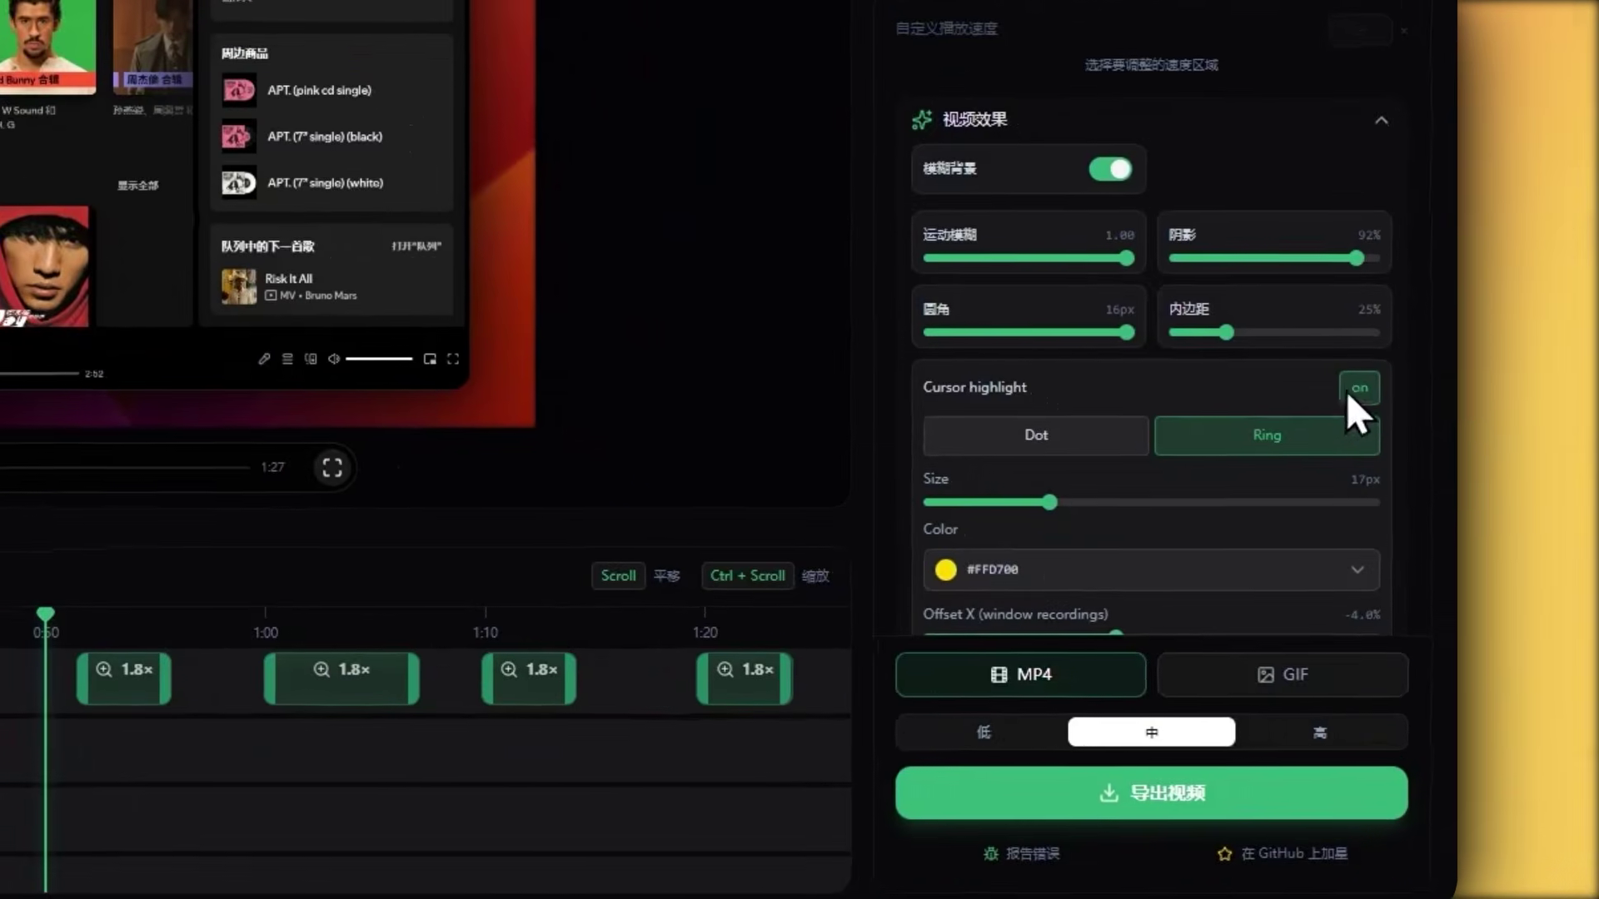
- Toggle the cursor highlight off and back on, compare the Dot and Ring styles and keep Dot
{"action": "scroll", "coordinate": [1466, 542], "scroll_direction": "down", "scroll_amount": 2}
{"action": "left_click", "coordinate": [1357, 260]}
{"action": "left_click", "coordinate": [1356, 260]}
{"action": "left_click", "coordinate": [1356, 260]}
{"action": "left_click", "coordinate": [1354, 268]}
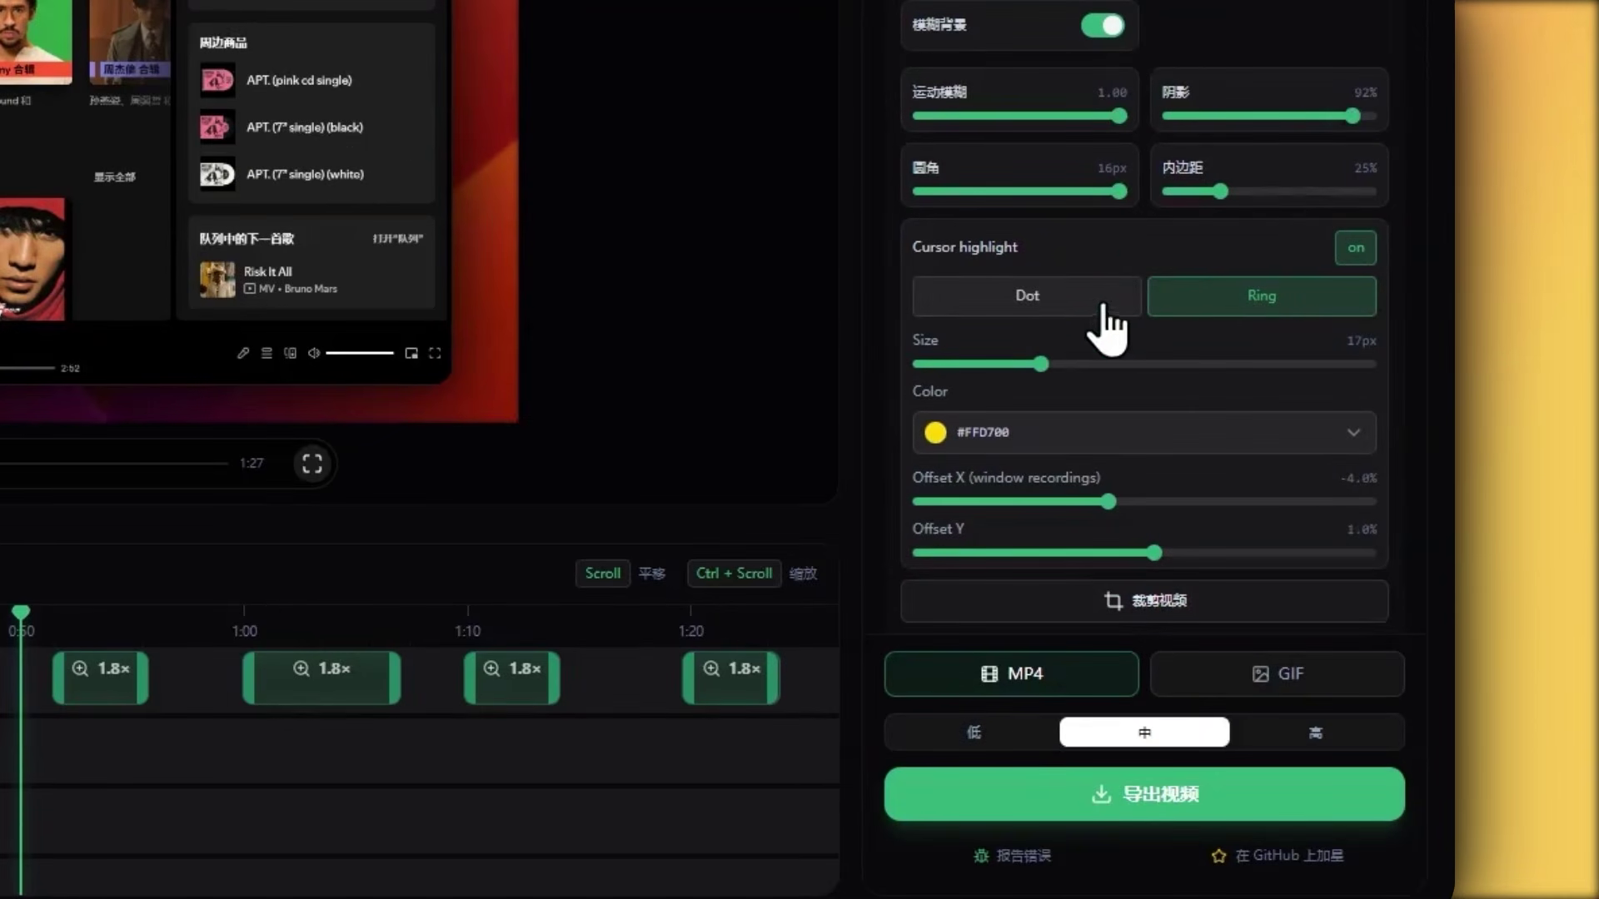
{"action": "left_click", "coordinate": [1042, 321]}
{"action": "left_click", "coordinate": [1168, 321]}
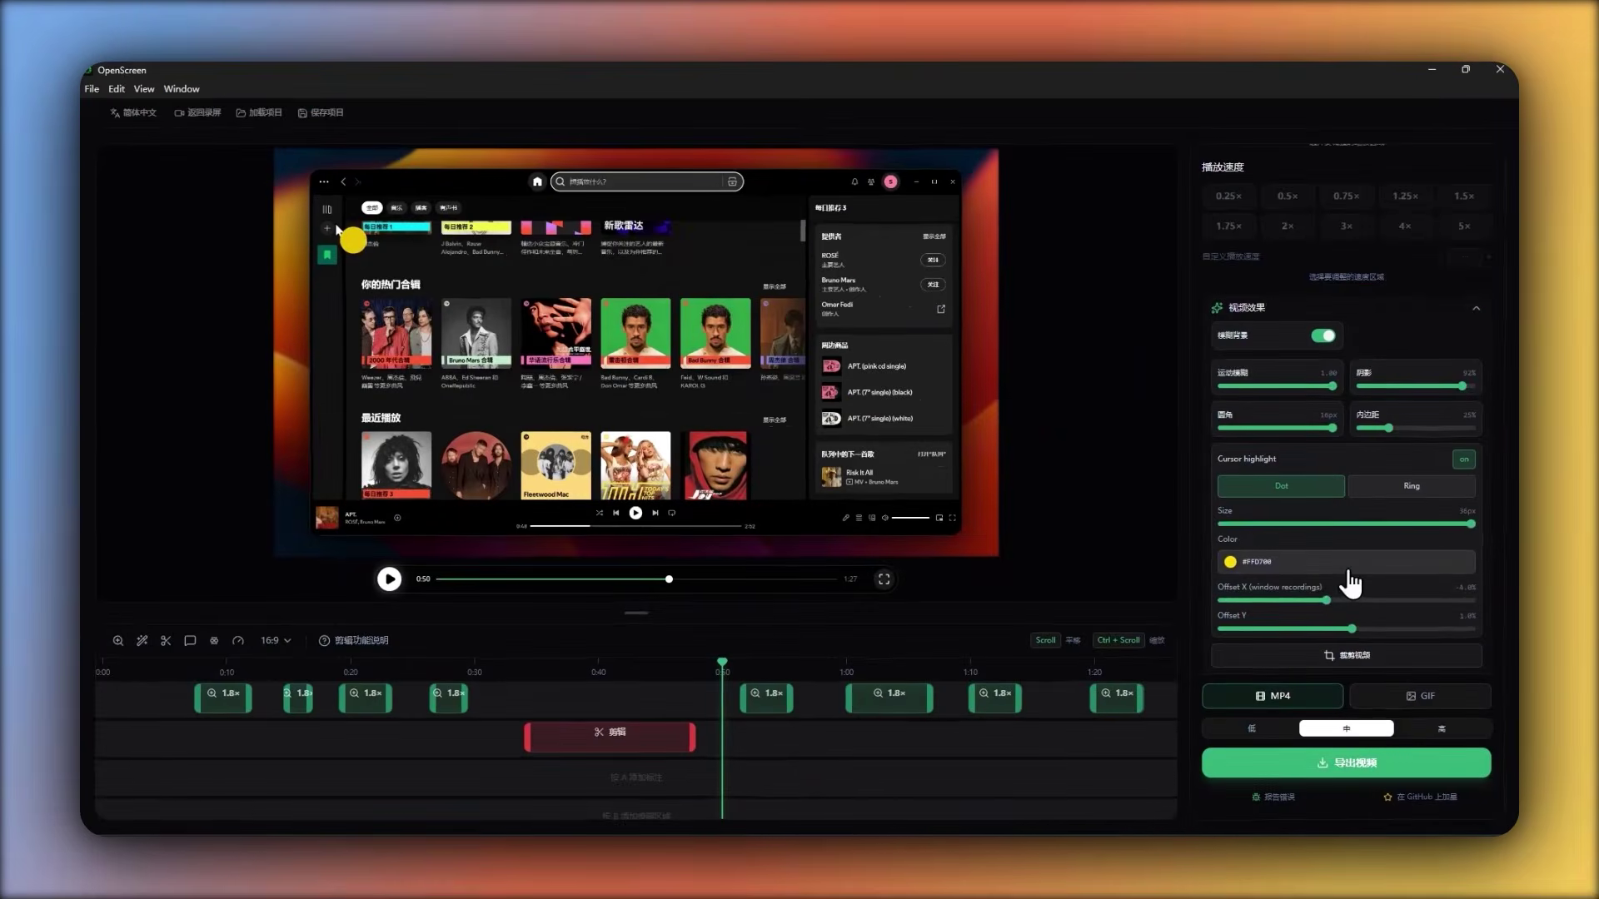
- Look at the cursor highlight's color choices, keep #FFD700, and adjust the highlight's X and Y offsets toward the pointer
{"action": "left_click", "coordinate": [1349, 576]}
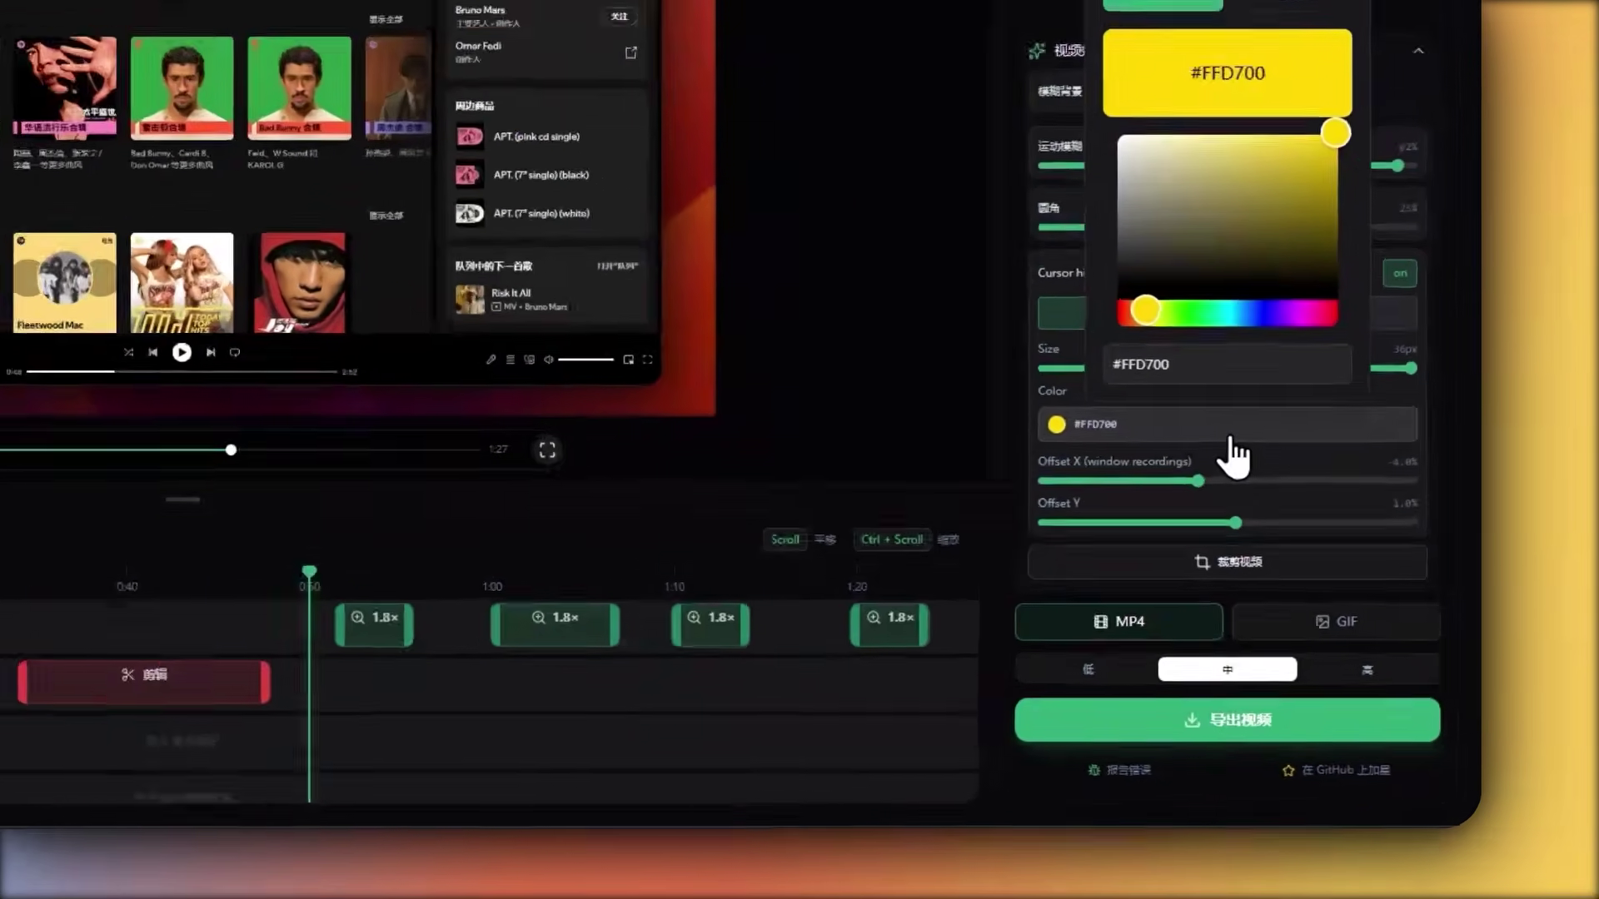
{"action": "left_click", "coordinate": [1231, 436]}
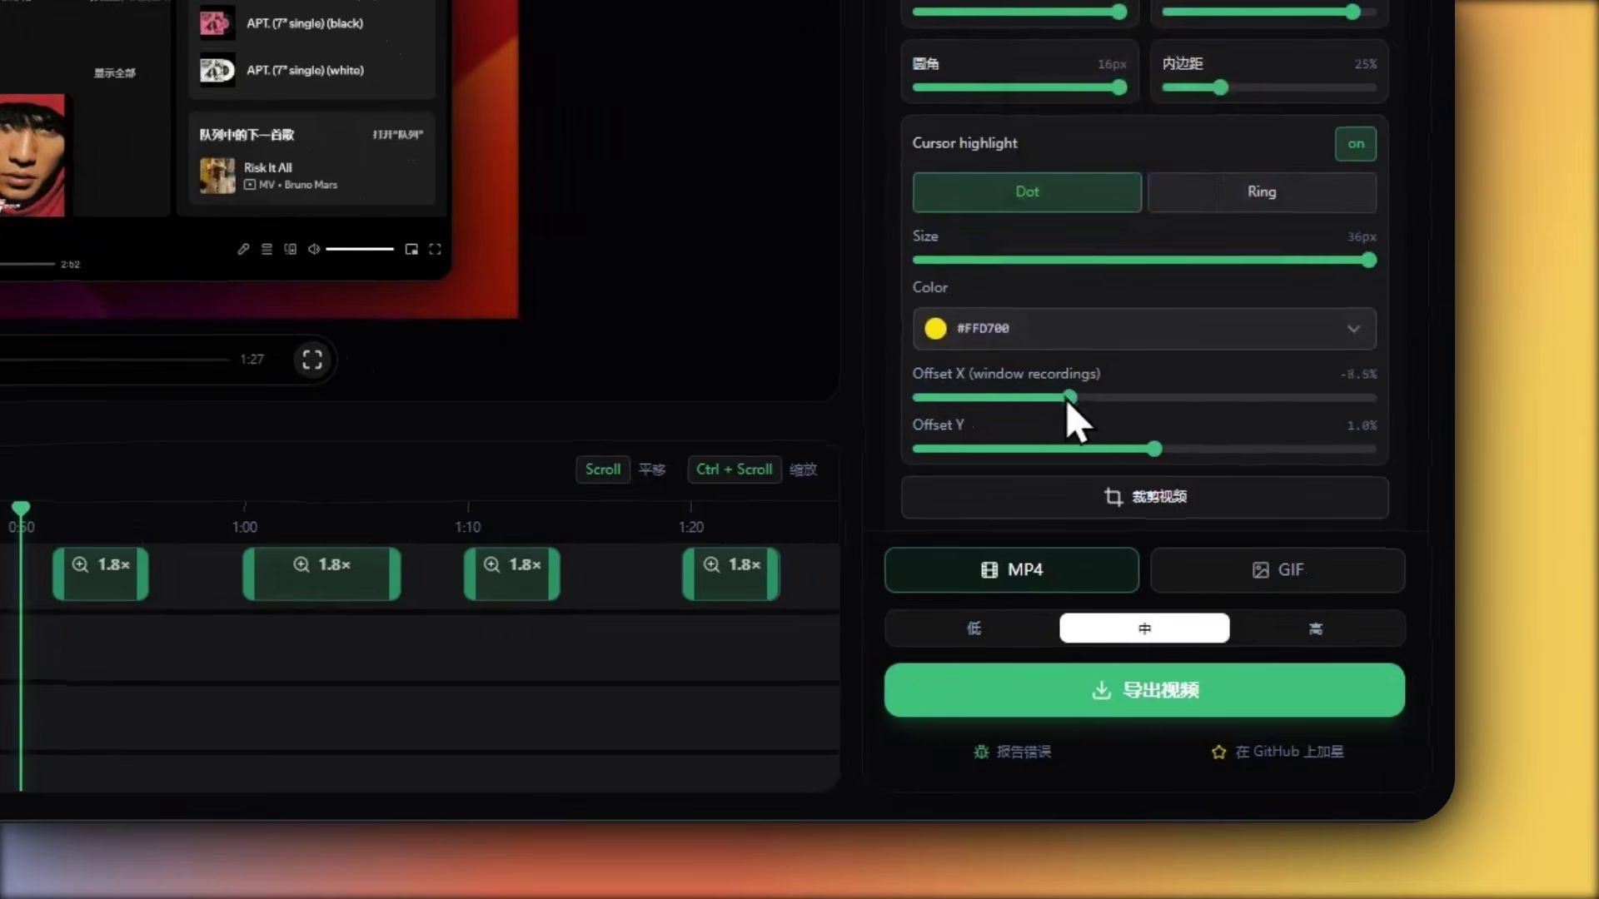
{"action": "left_click_drag", "start_coordinate": [1070, 398], "coordinate": [1096, 402]}
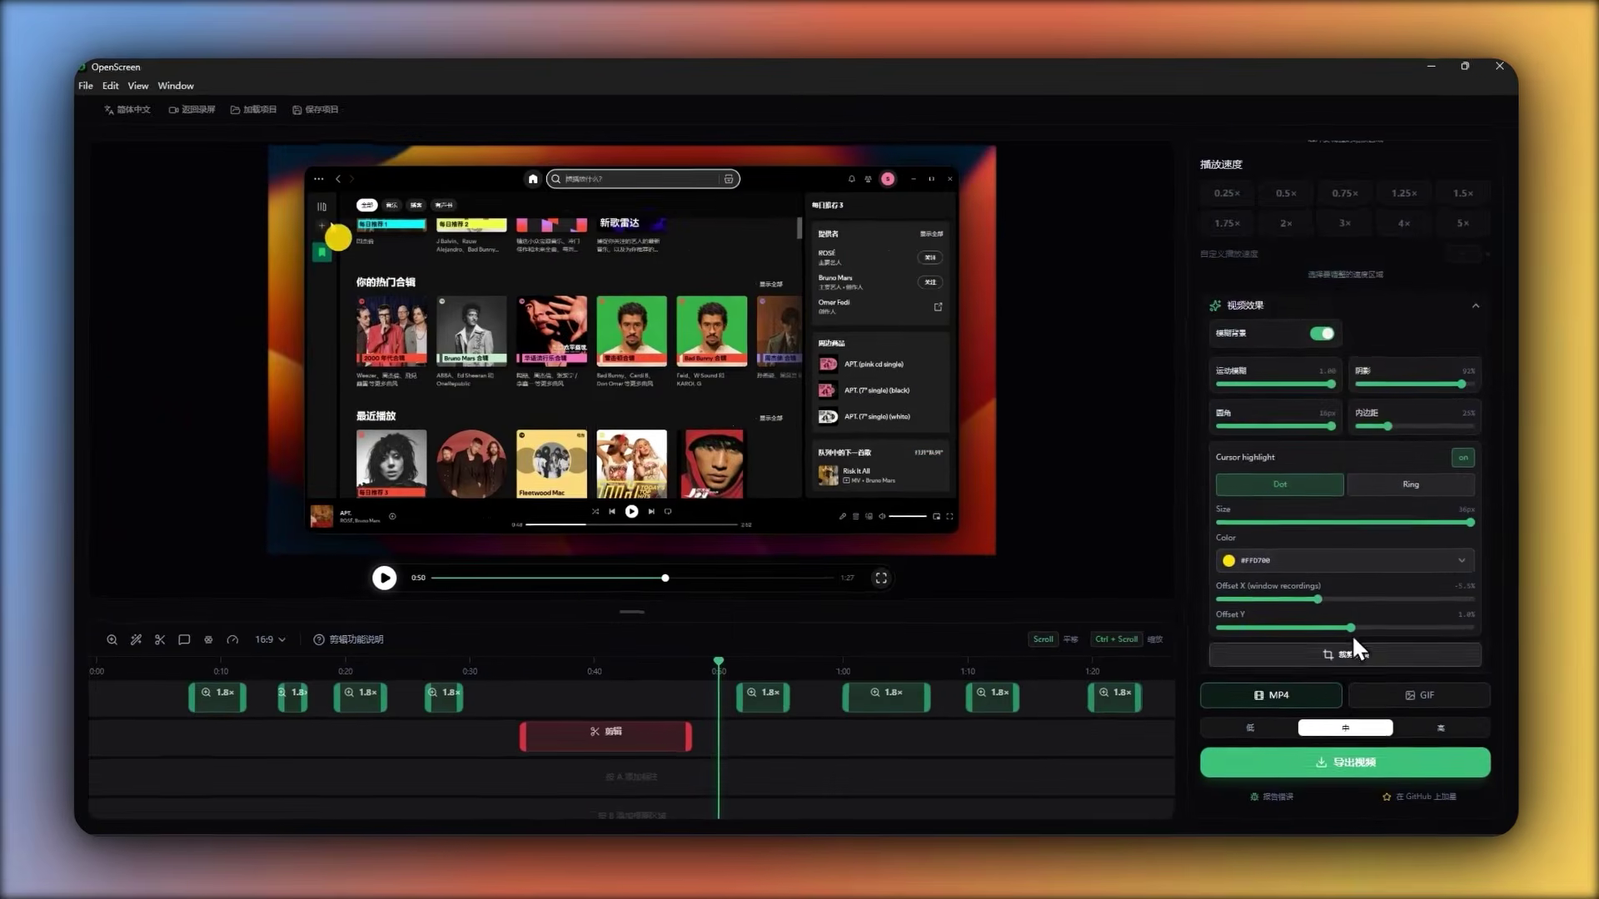
{"action": "left_click_drag", "start_coordinate": [1155, 450], "coordinate": [1132, 451]}
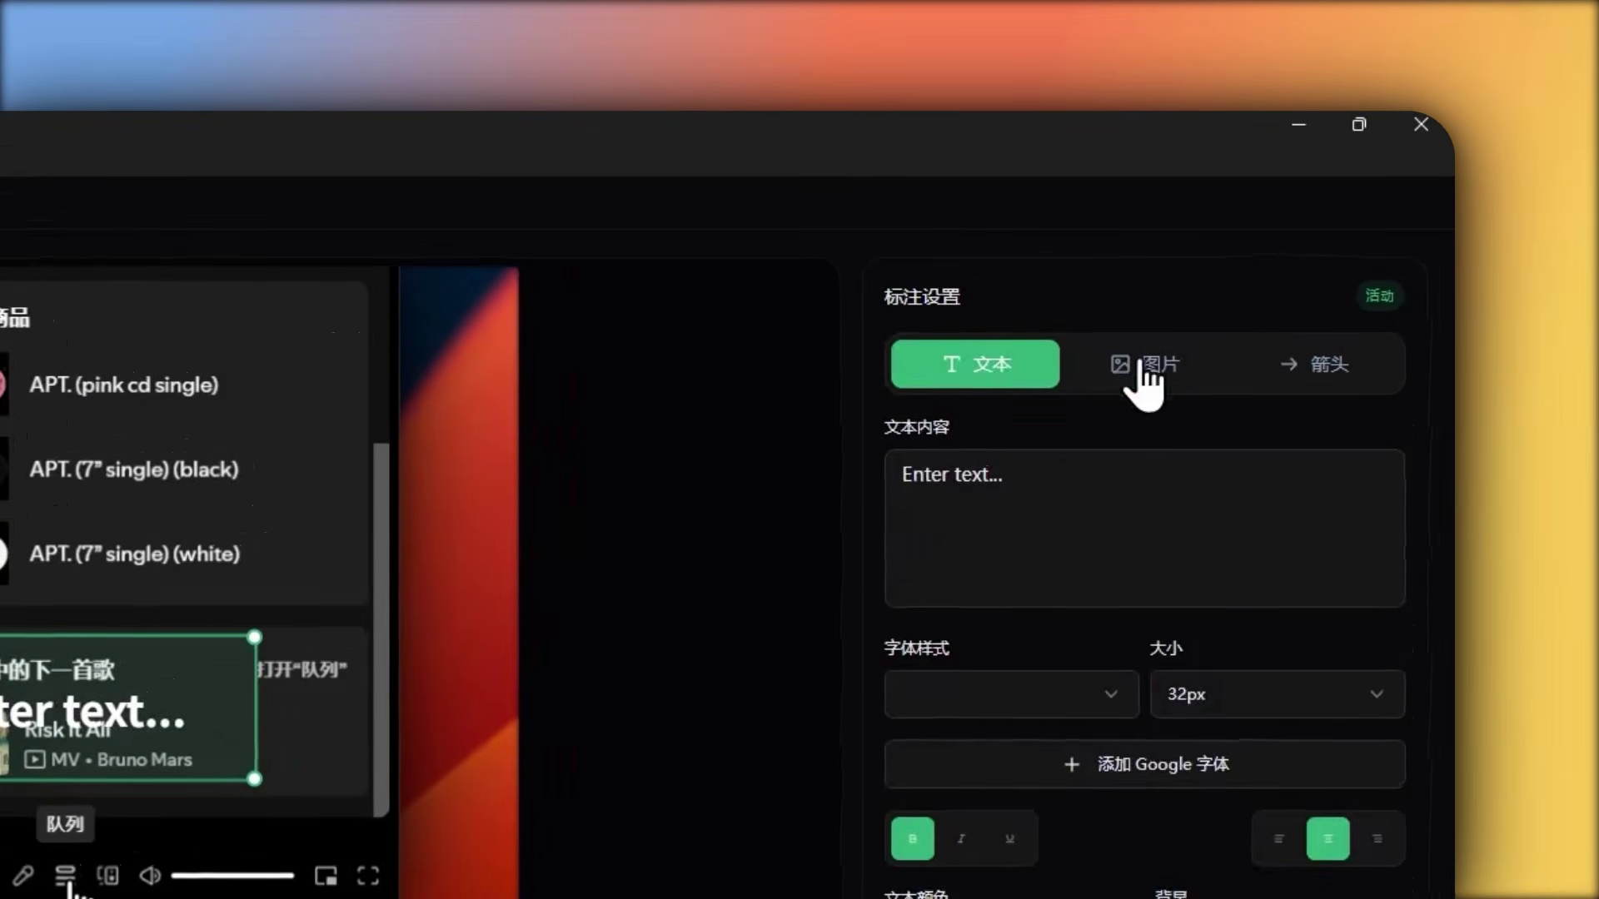
- Try the image type for the annotation at 1:00, then make it an arrow pointing left
{"action": "left_click", "coordinate": [1142, 370]}
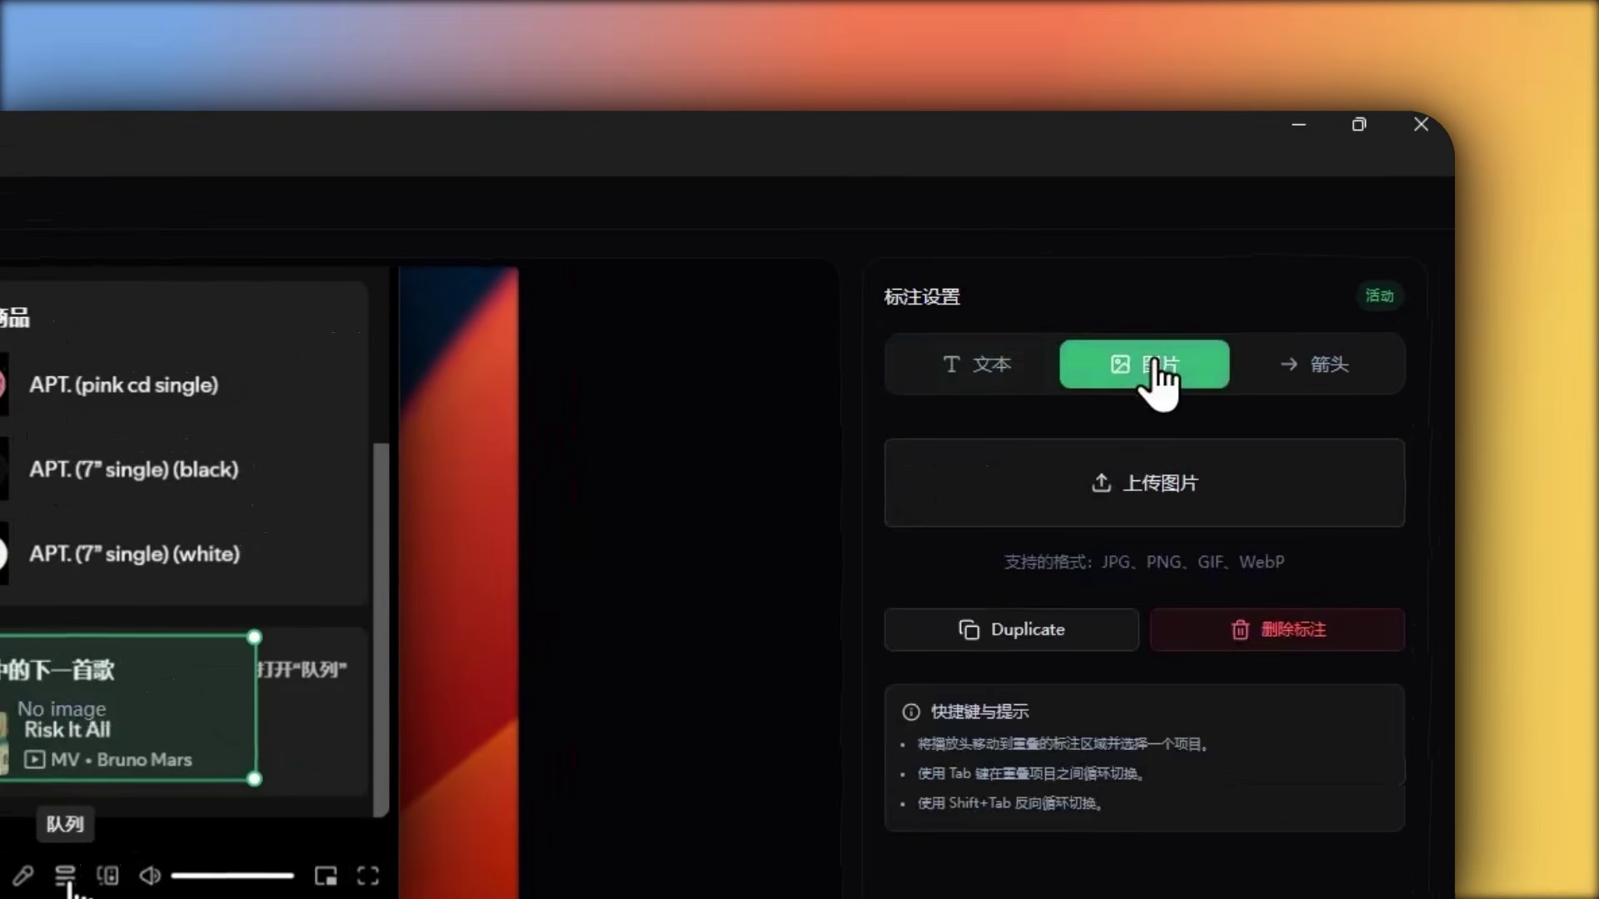
{"action": "left_click", "coordinate": [1344, 371]}
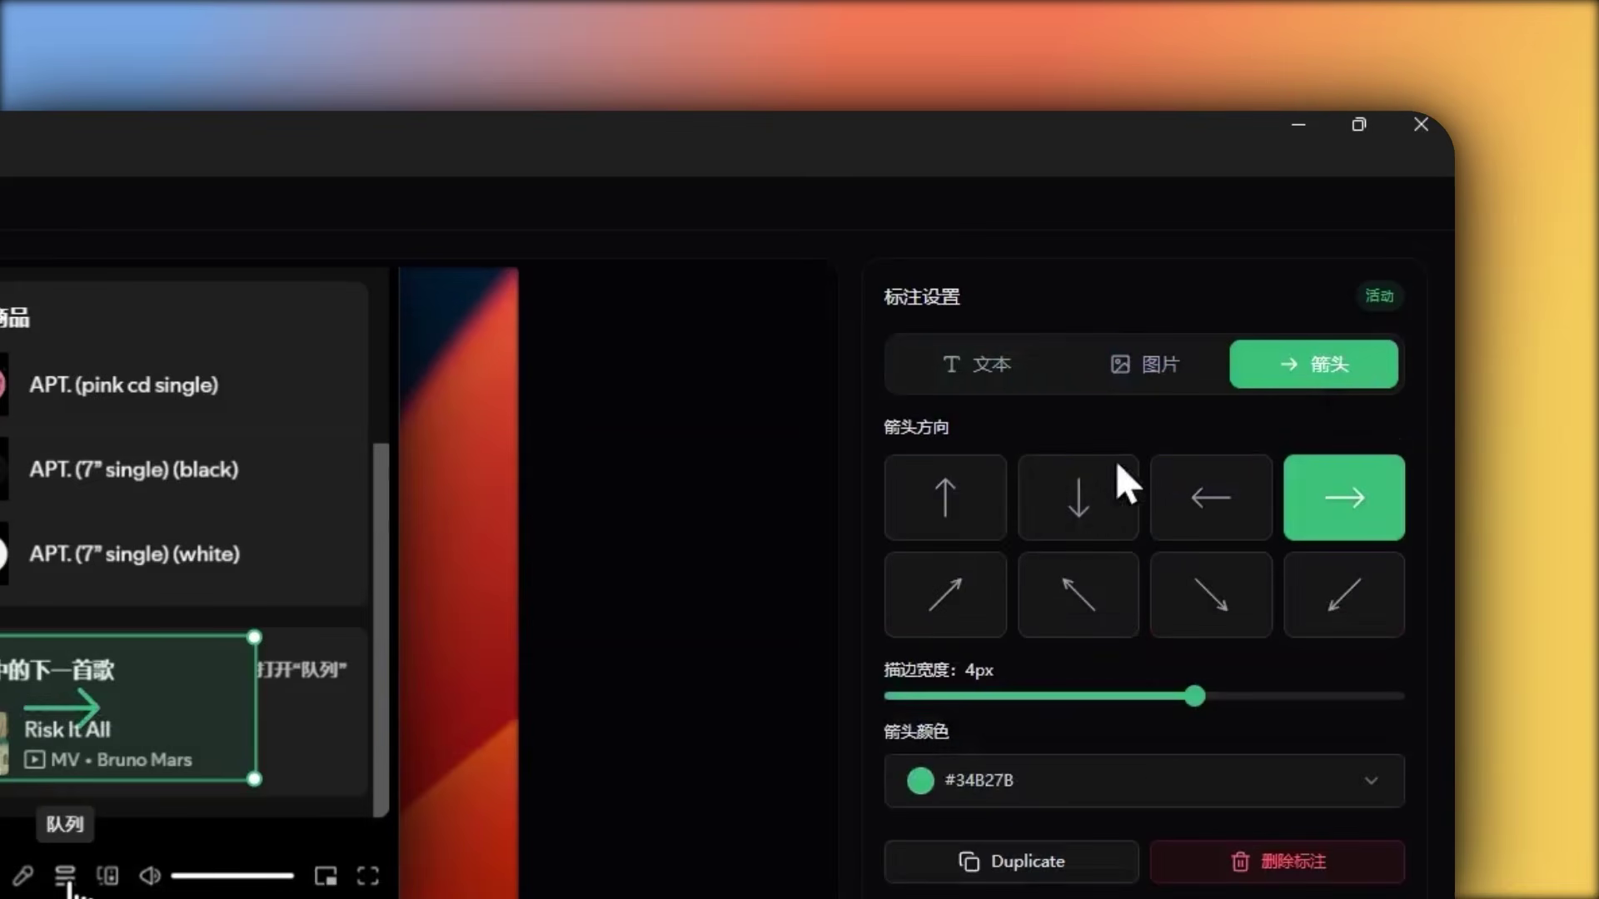
{"action": "left_click", "coordinate": [1212, 533]}
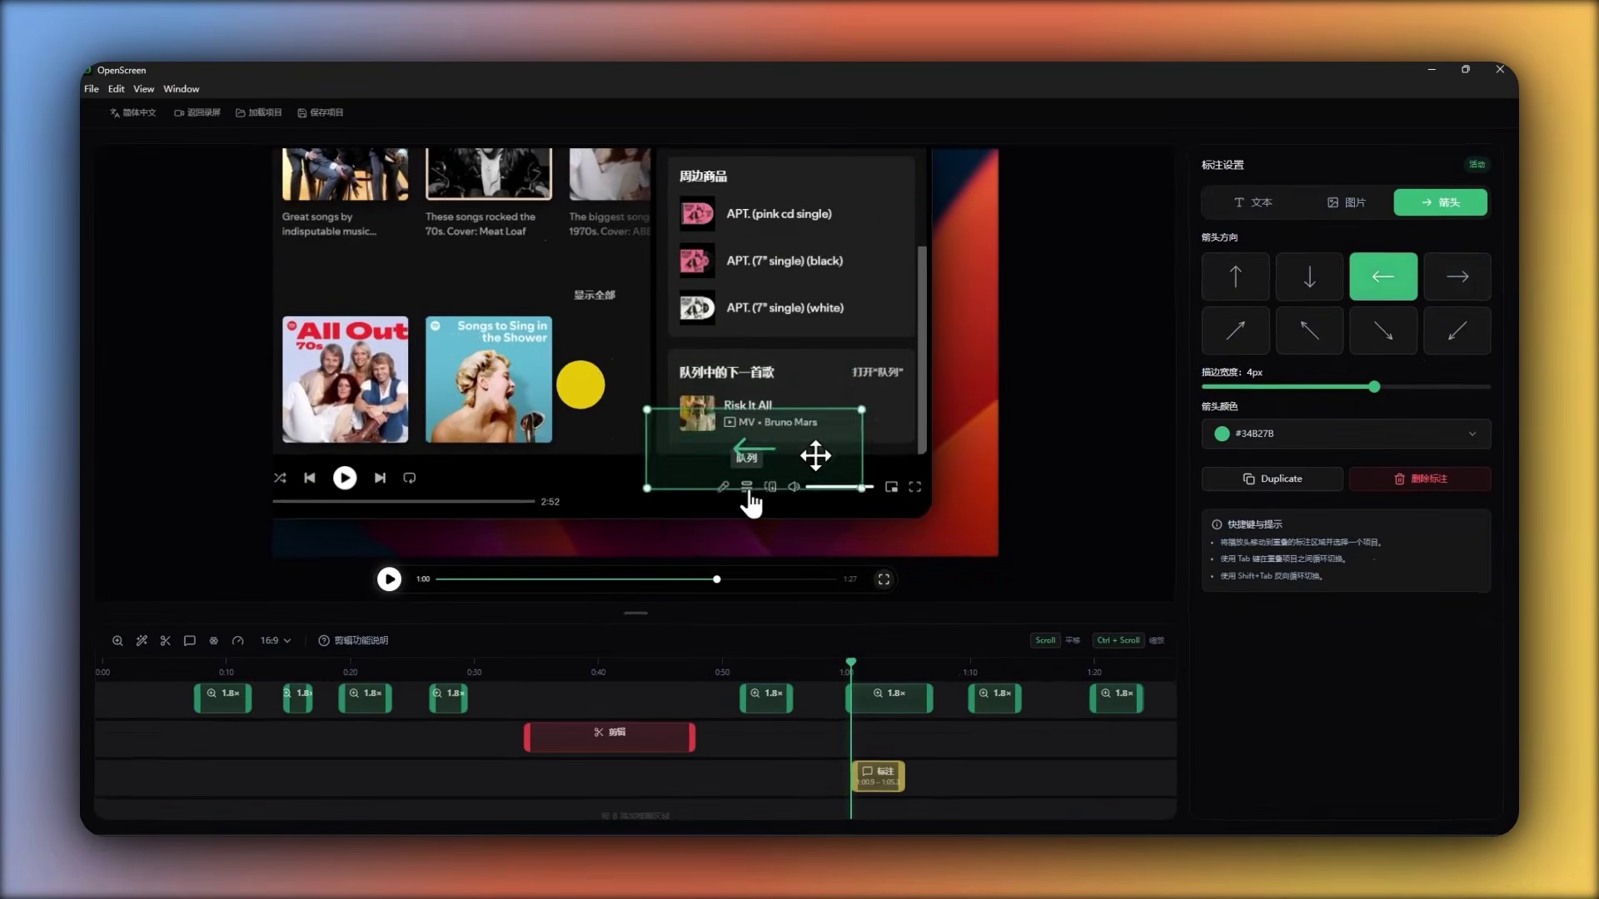
- Move the arrow annotation down beside the queue icon in the player bar and set its stroke width to 6 px
{"action": "left_click_drag", "start_coordinate": [815, 455], "coordinate": [840, 496]}
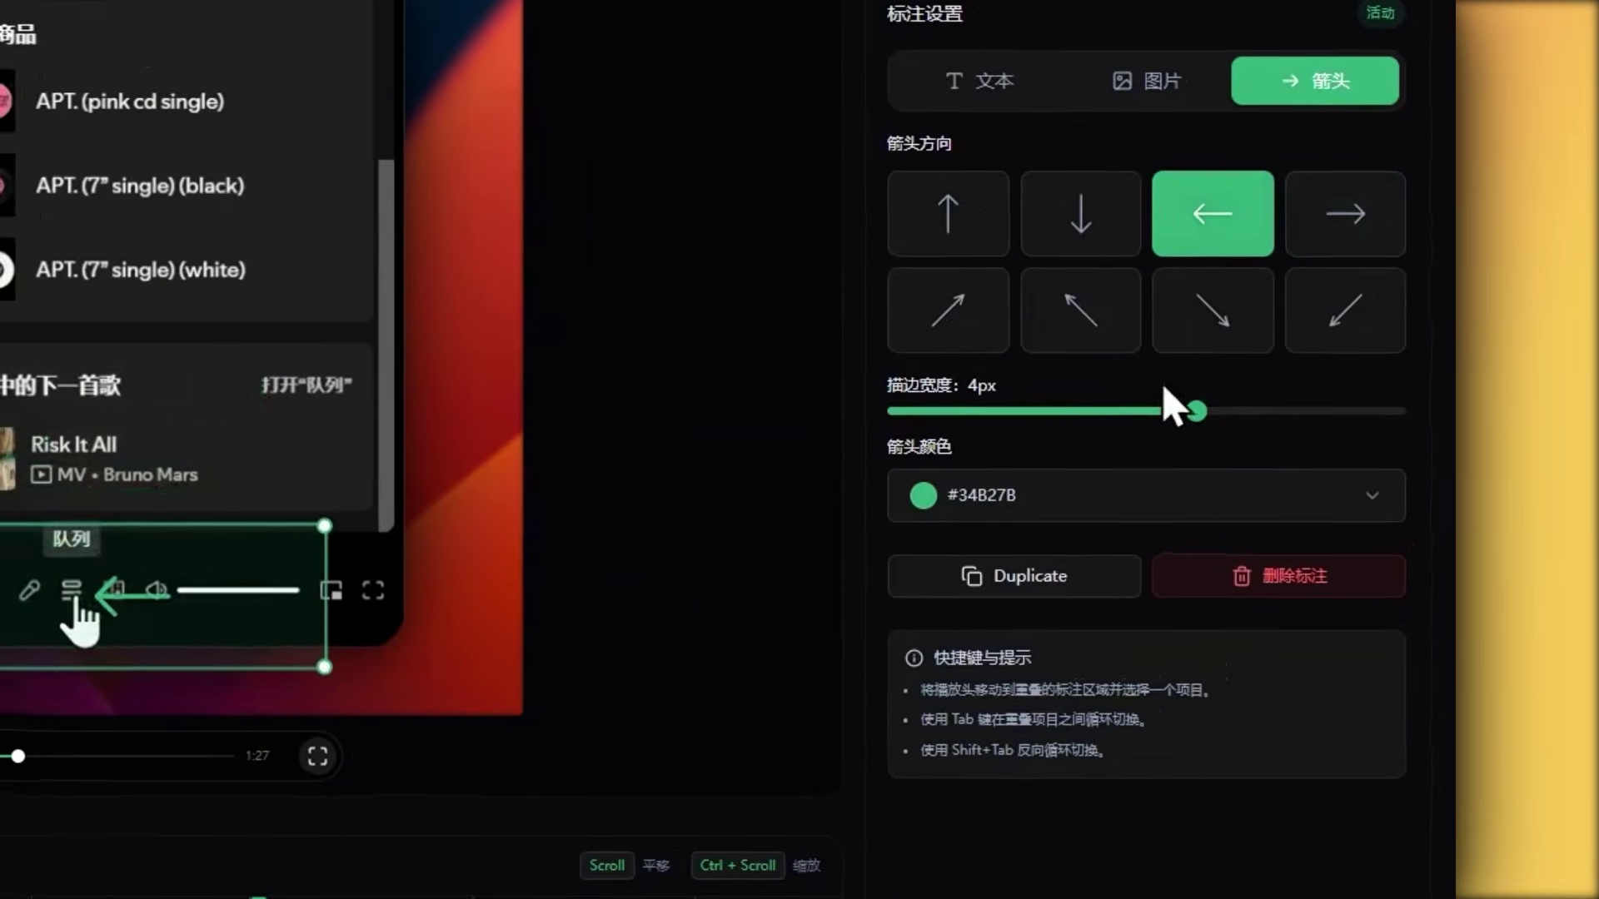
{"action": "left_click_drag", "start_coordinate": [1196, 413], "coordinate": [1402, 431]}
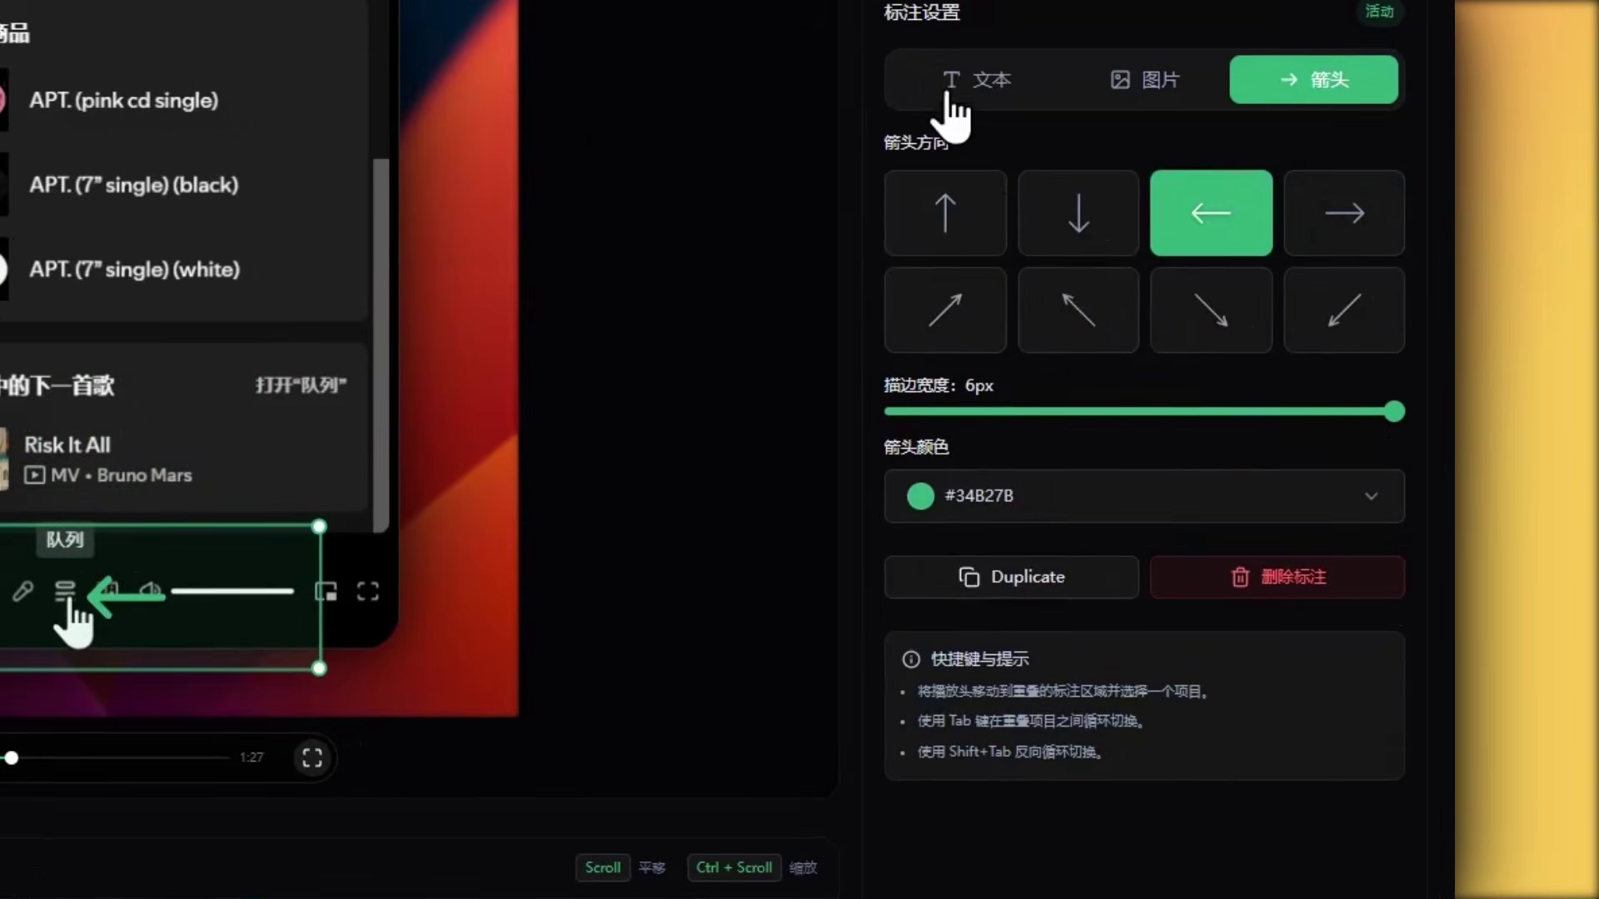
- Switch the annotation to text and add the Google font ZCOOL KuaiLe using the import URL copied from Google Fonts
{"action": "left_click", "coordinate": [948, 80]}
{"action": "left_click", "coordinate": [1123, 468]}
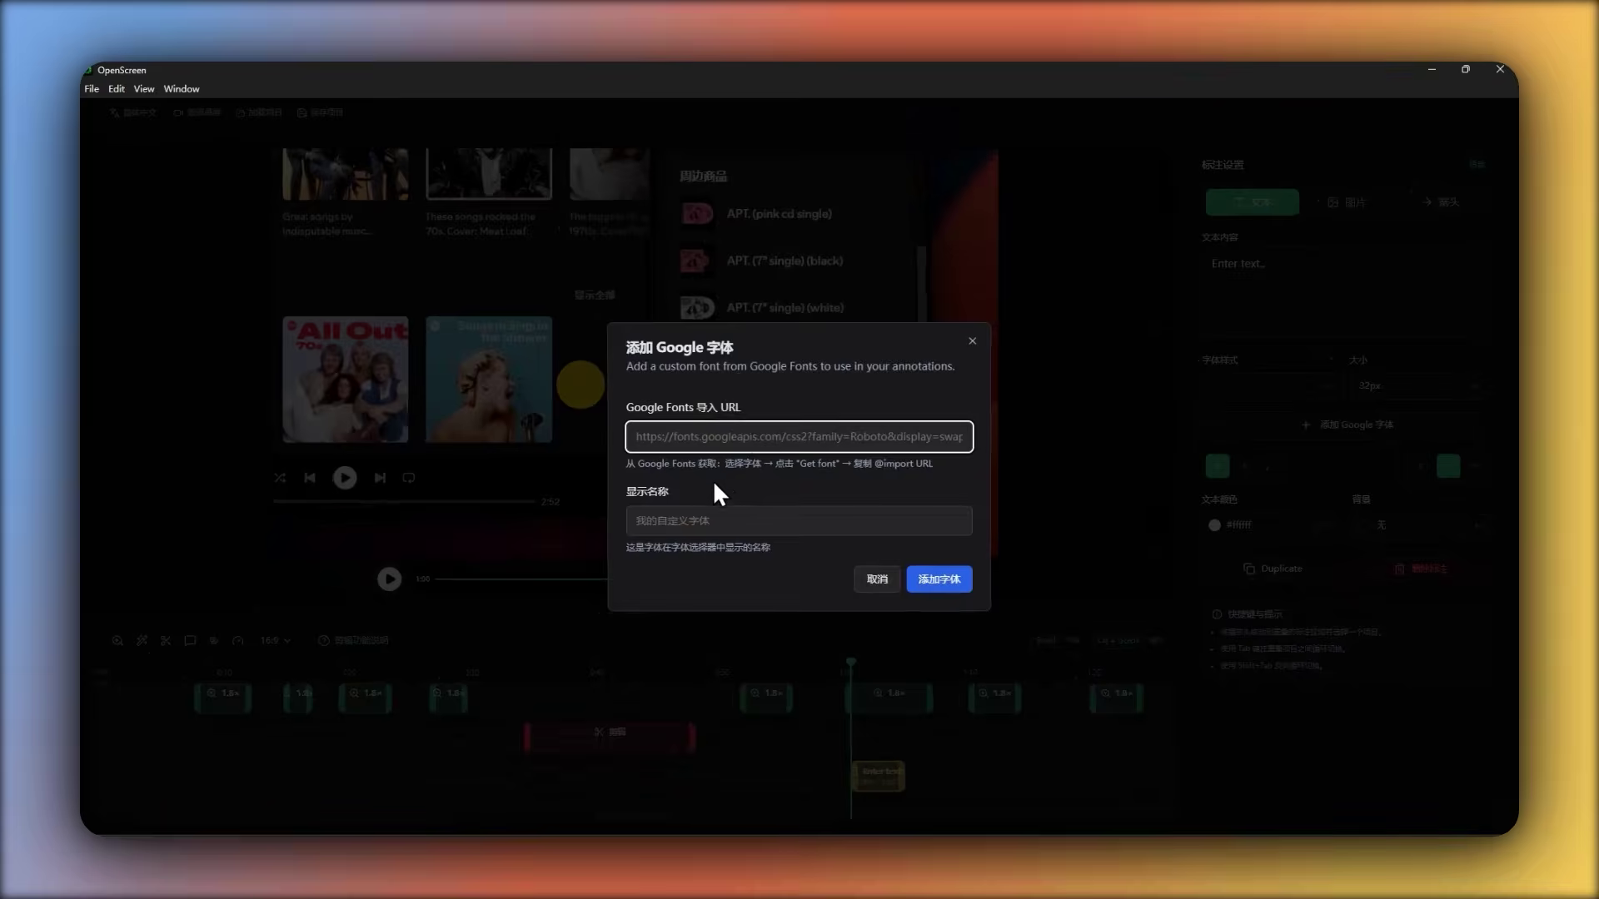
{"action": "left_click", "coordinate": [707, 520]}
{"action": "left_click", "coordinate": [707, 437]}
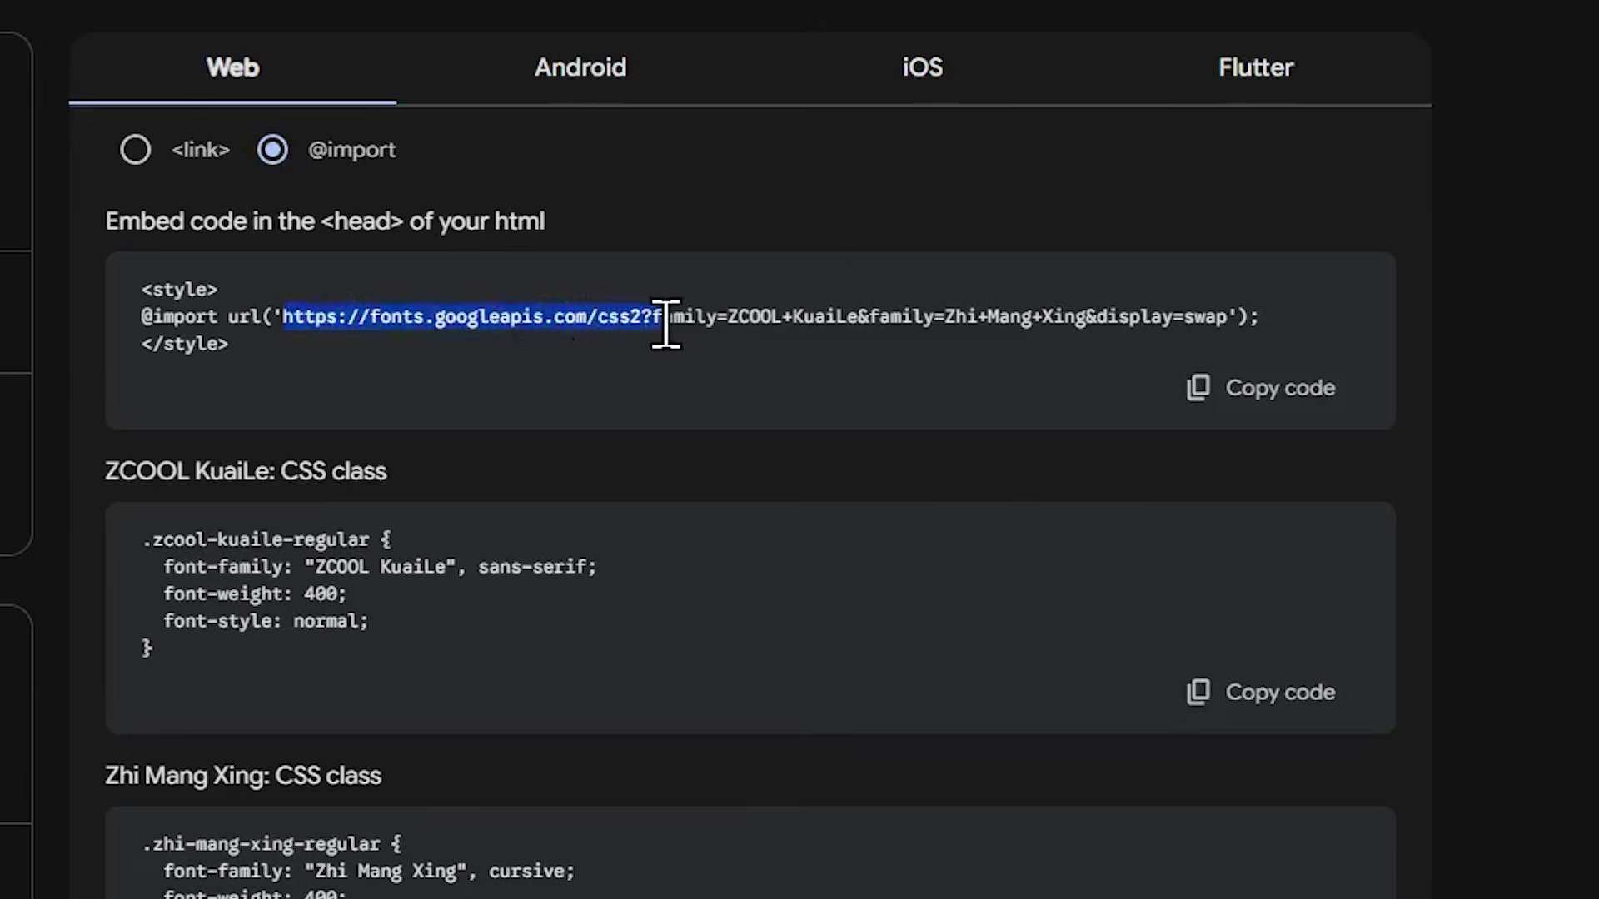
{"action": "left_click_drag", "start_coordinate": [661, 323], "coordinate": [1219, 316]}
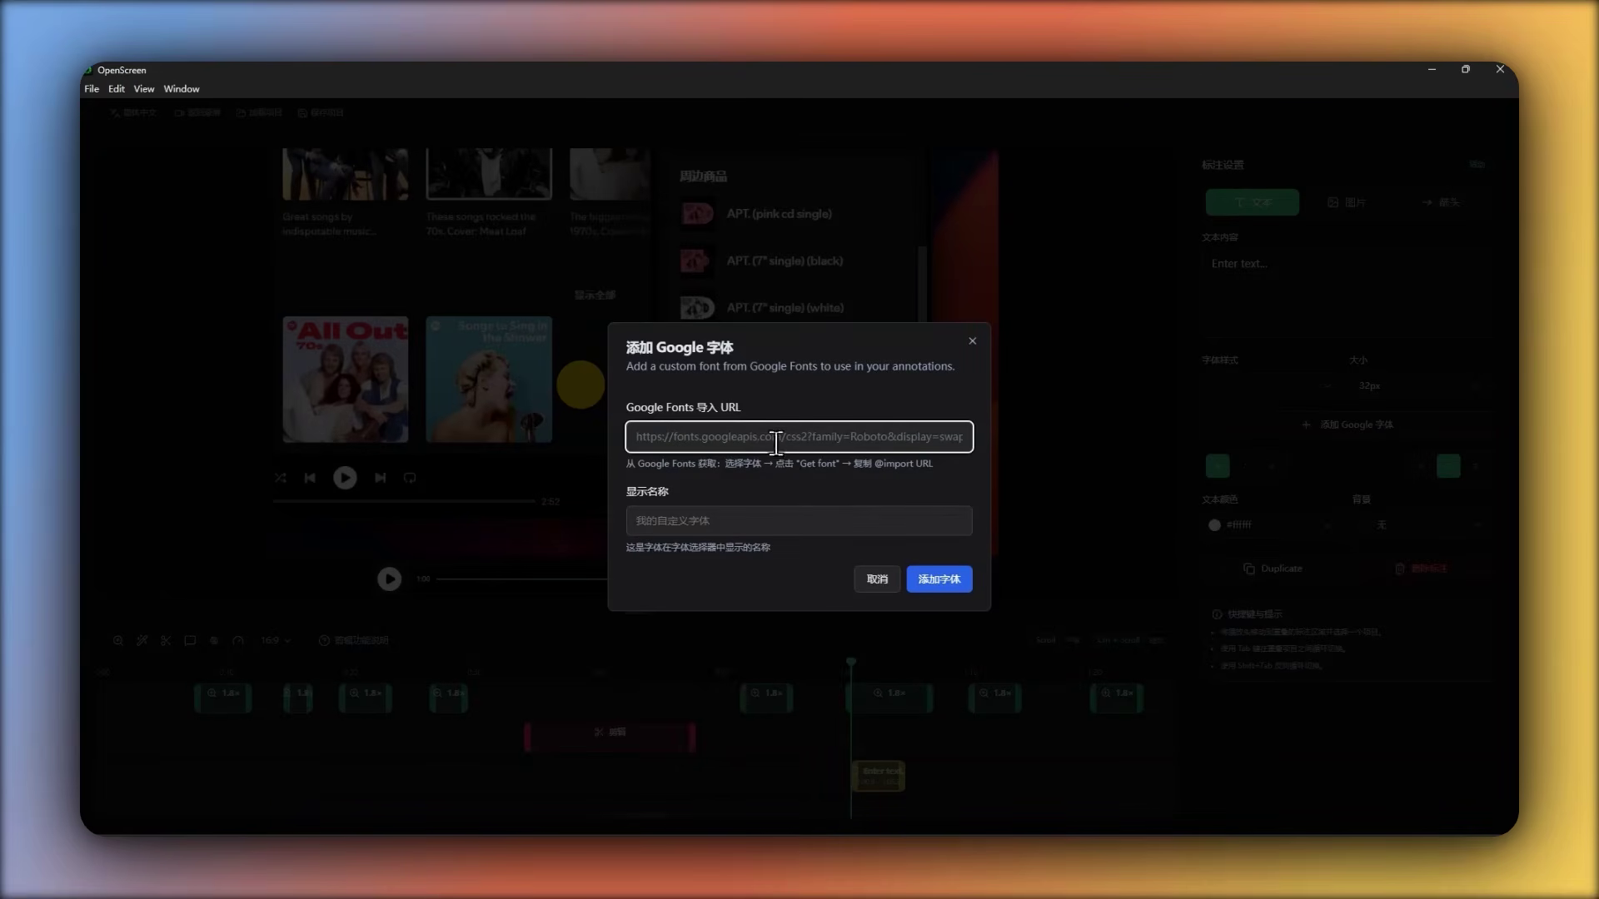
{"action": "type", "text": "https://fonts.googleapis.com/css2?family=ZCOOL+KuaiLe&family=Zhi+Mang+Xing&display=swap"}
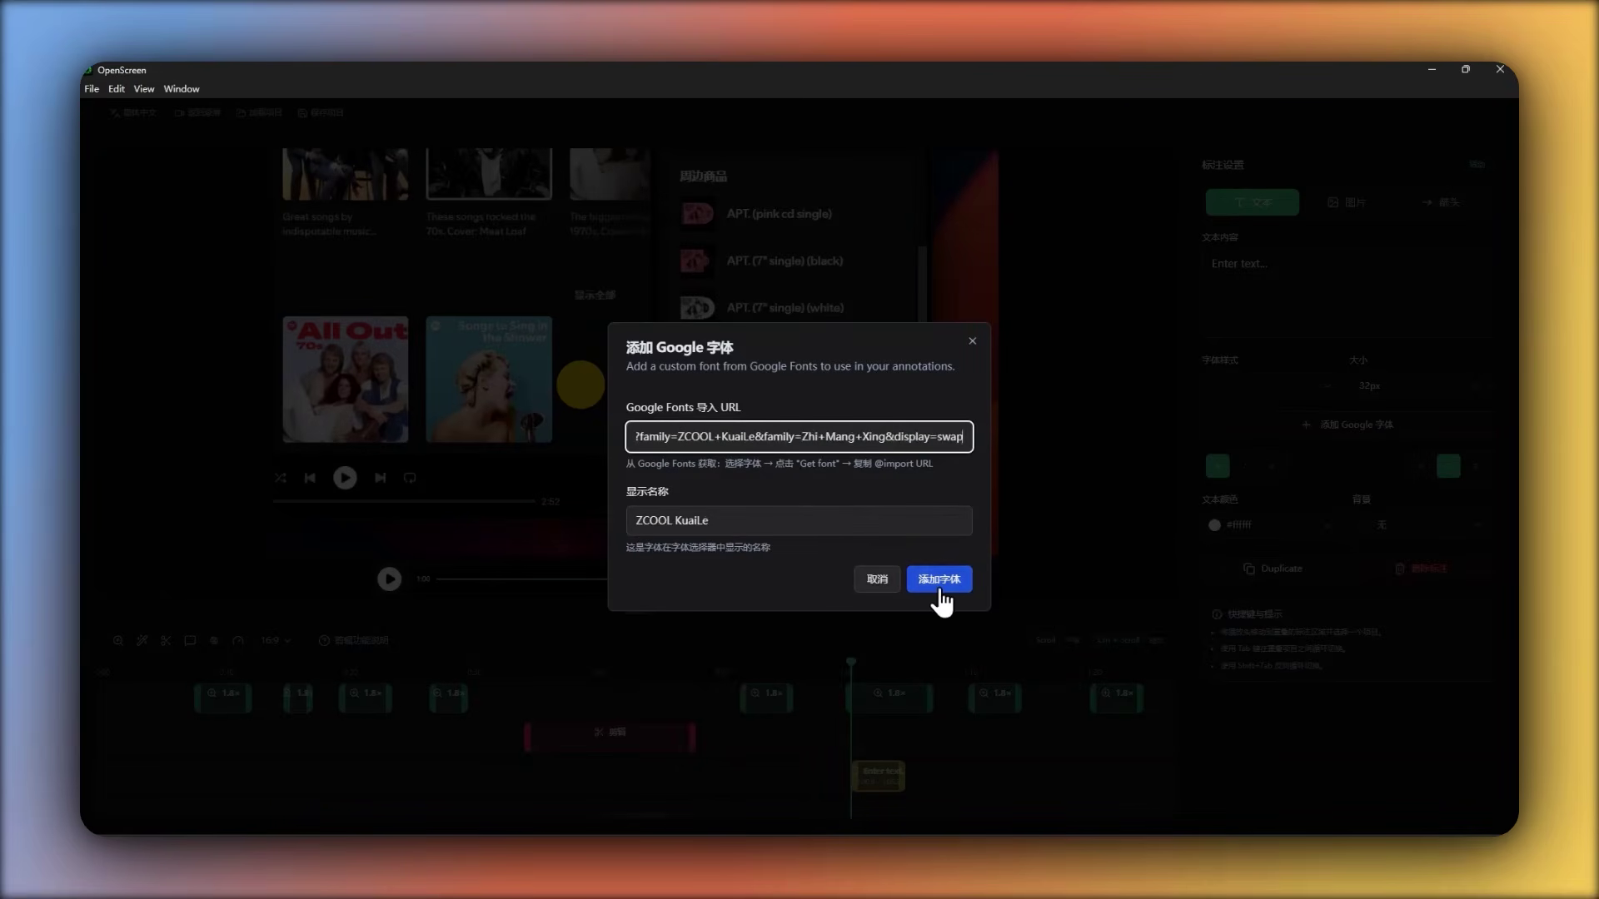
{"action": "left_click", "coordinate": [941, 587]}
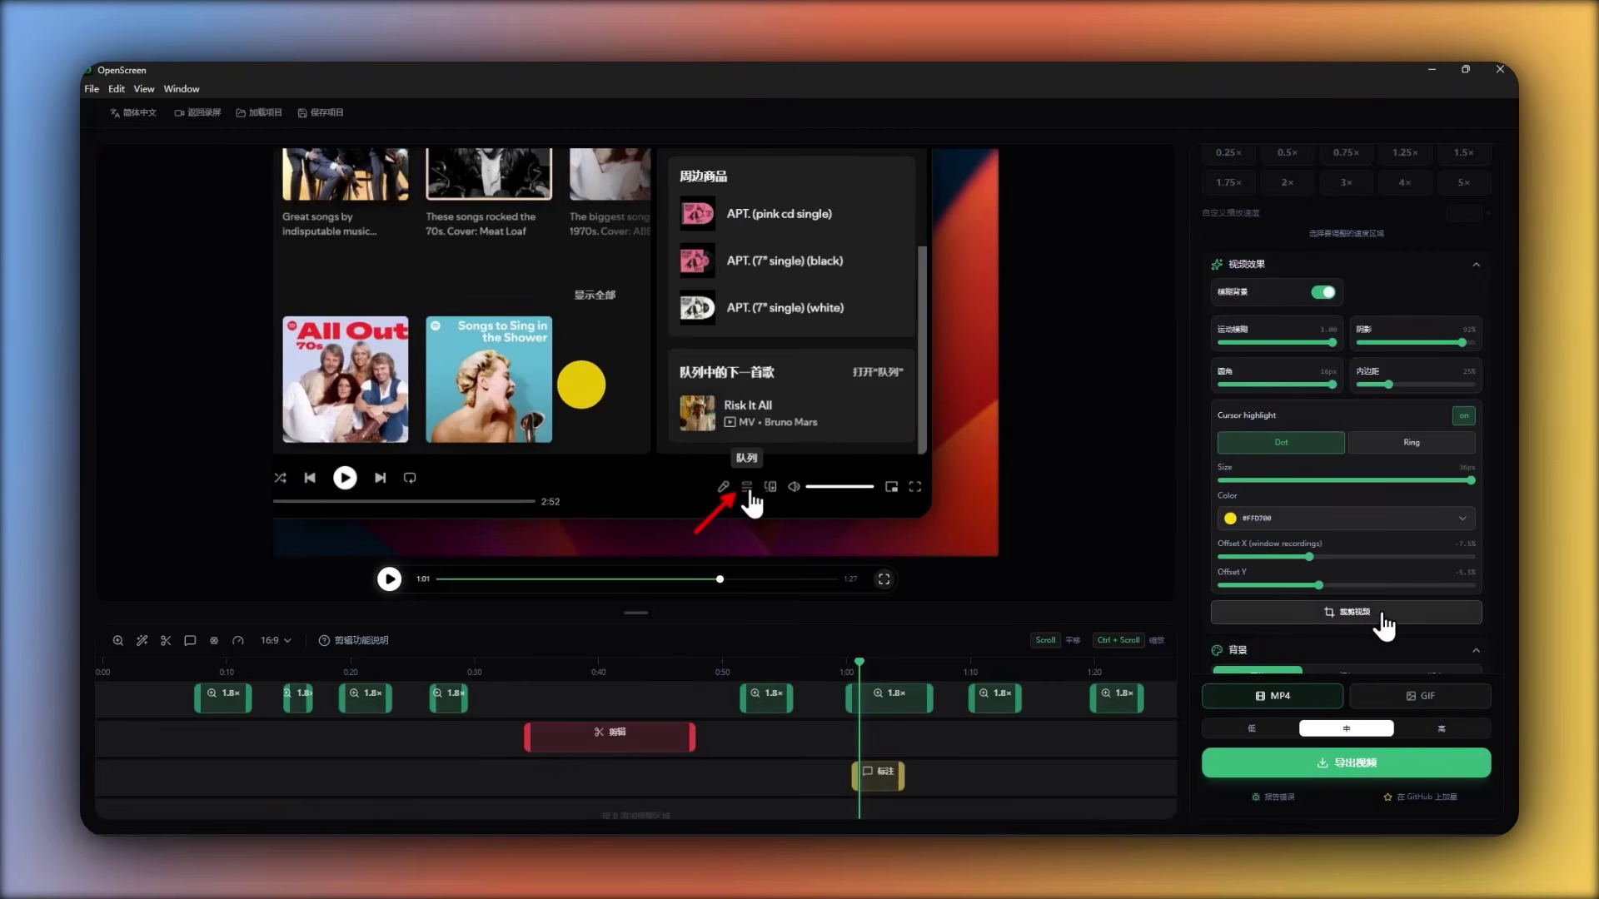
- Open the video crop, narrow the crop area to 1593 px wide and set its ratio to 16:9
{"action": "left_click", "coordinate": [1382, 616]}
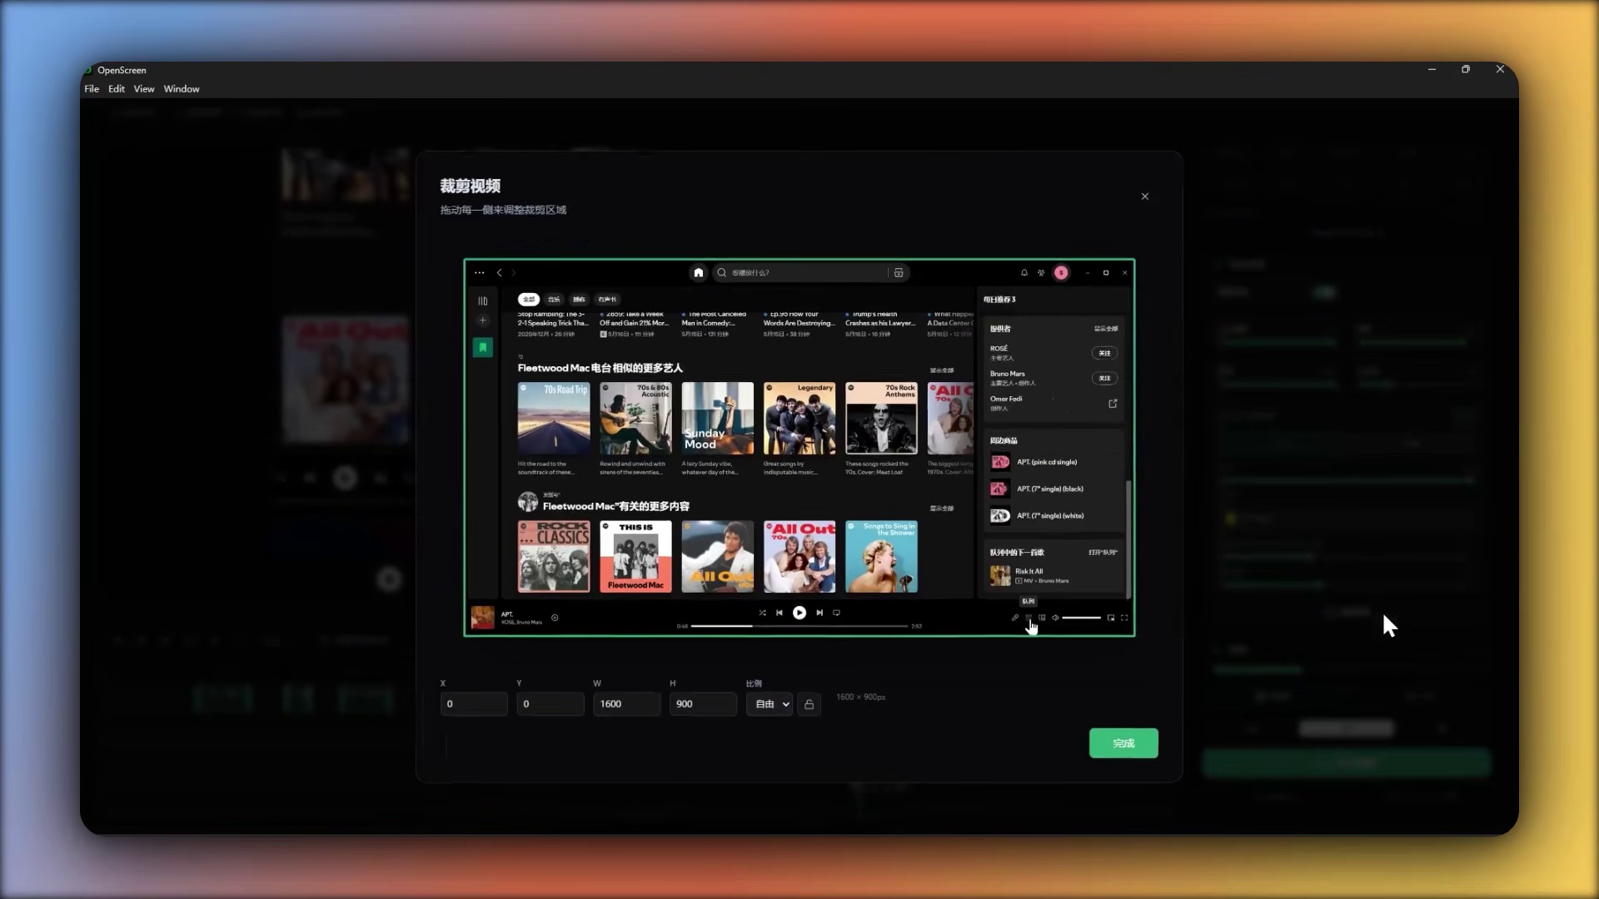
{"action": "mouse_move", "coordinate": [1134, 568]}
{"action": "left_mouse_down"}
{"action": "mouse_move", "coordinate": [990, 552]}
{"action": "mouse_move", "coordinate": [1130, 561]}
{"action": "left_mouse_up"}
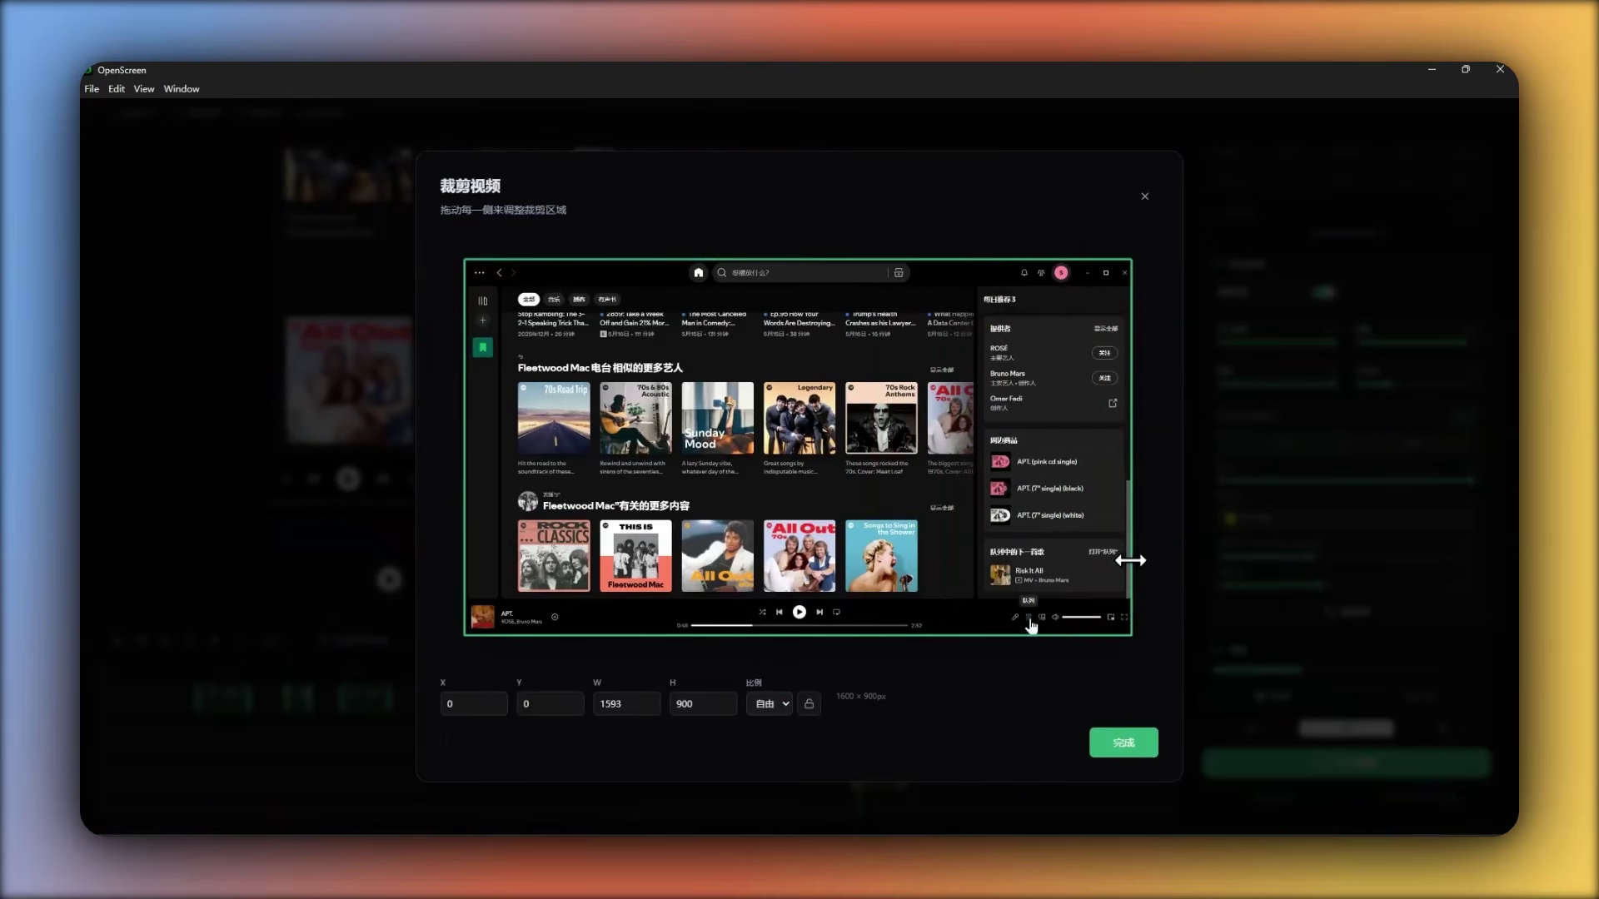
{"action": "left_click", "coordinate": [768, 716]}
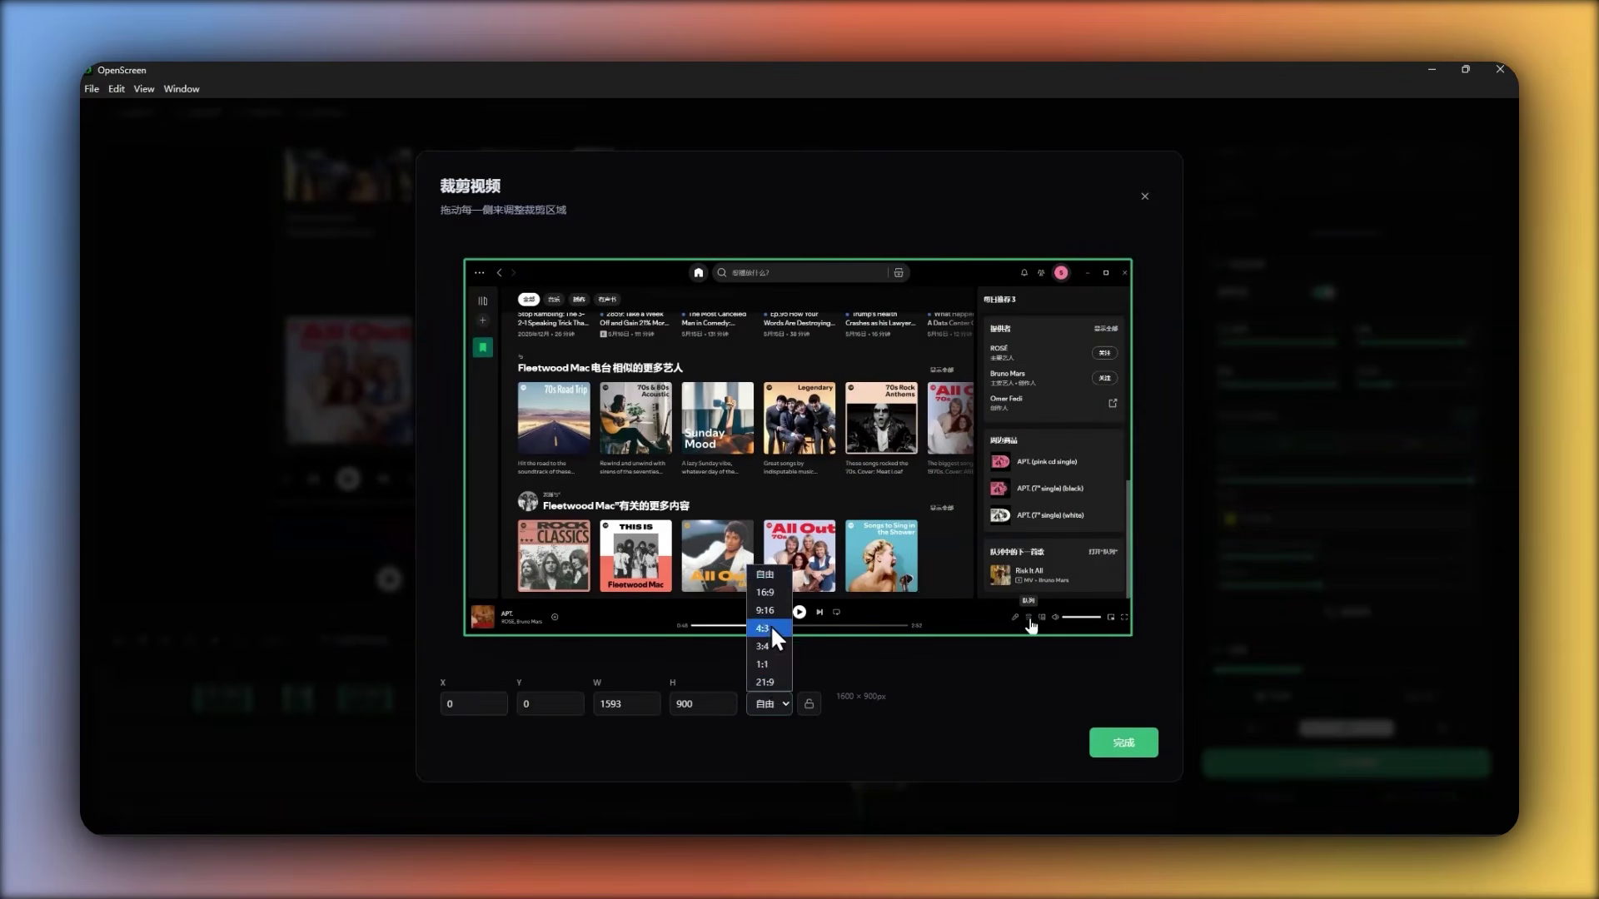
{"action": "left_click", "coordinate": [772, 610]}
- Try other aspect ratios for the crop area and reposition it within the video frame
{"action": "left_click", "coordinate": [768, 706]}
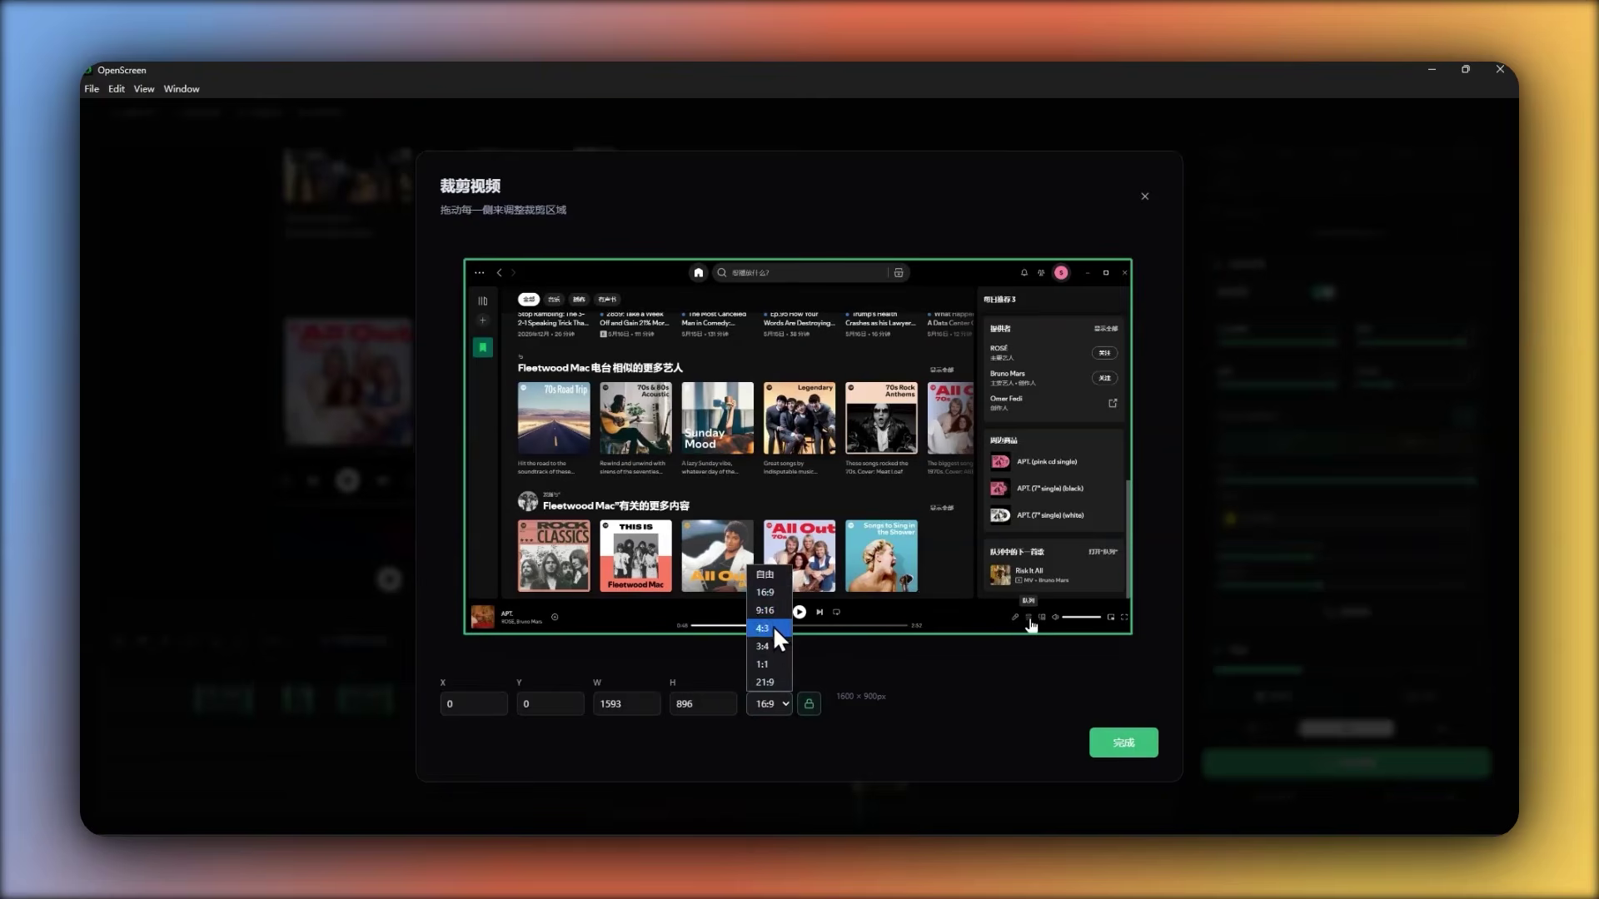
{"action": "left_click", "coordinate": [772, 615]}
{"action": "left_click", "coordinate": [770, 717]}
{"action": "left_click", "coordinate": [771, 649]}
{"action": "left_click_drag", "start_coordinate": [667, 549], "coordinate": [898, 554]}
{"action": "left_click_drag", "start_coordinate": [878, 391], "coordinate": [725, 251]}
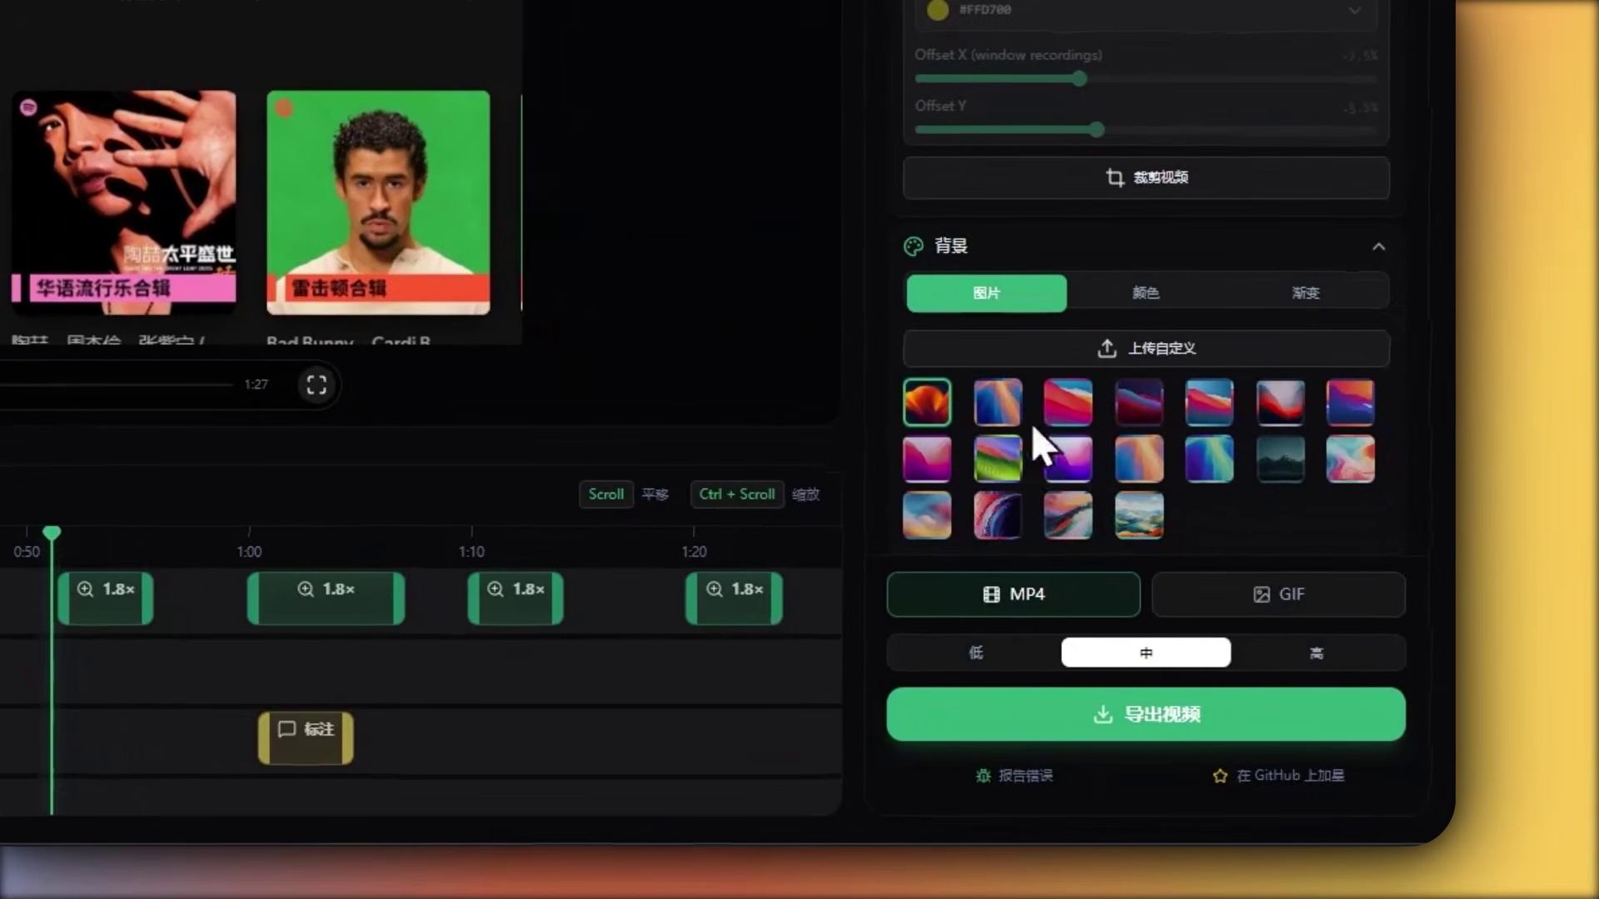
- Look through the color and gradient backgrounds, apply the first gradient, return to the image backgrounds and play the edited video
{"action": "left_click", "coordinate": [1118, 293]}
{"action": "left_click", "coordinate": [1324, 298]}
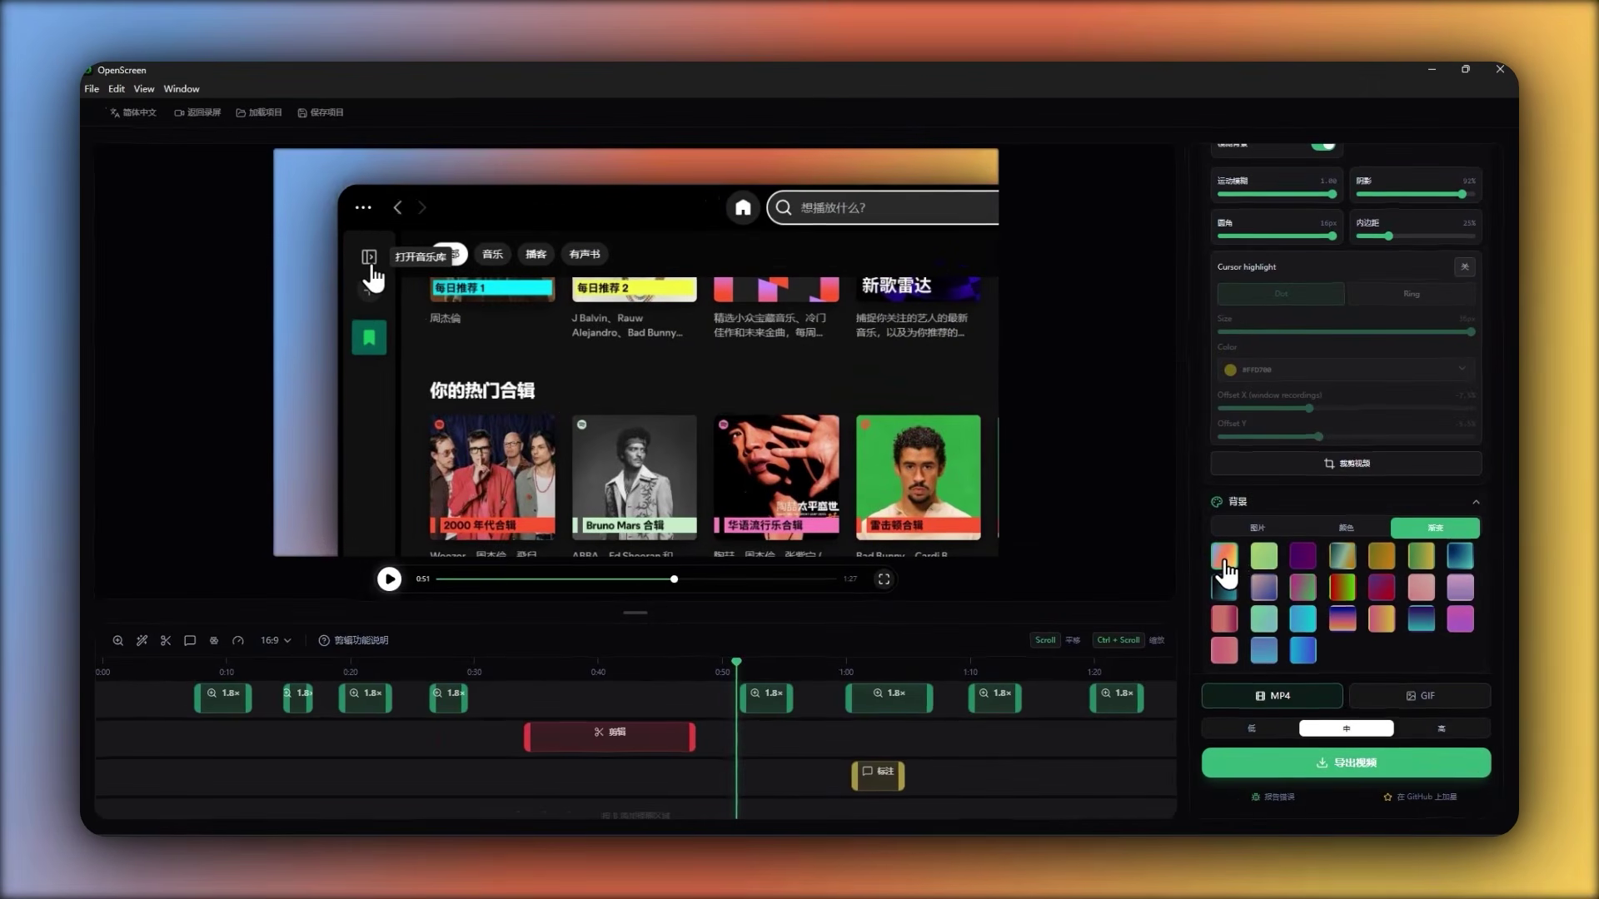
{"action": "left_click", "coordinate": [1263, 571]}
{"action": "left_click", "coordinate": [1226, 566]}
{"action": "left_click", "coordinate": [1252, 533]}
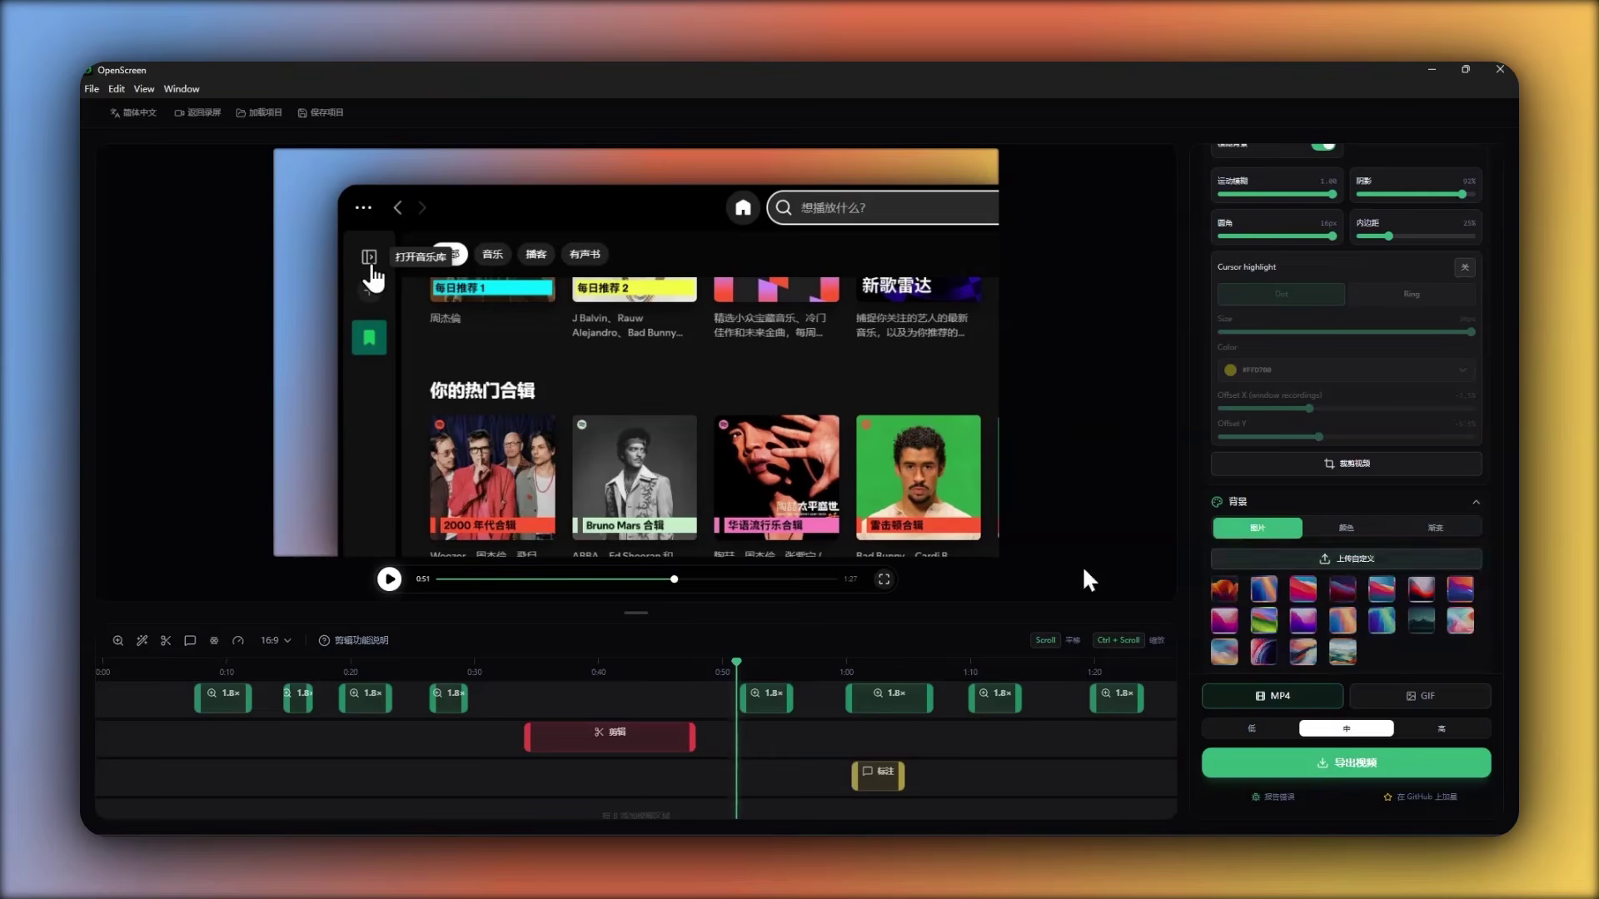
{"action": "left_click", "coordinate": [388, 588]}
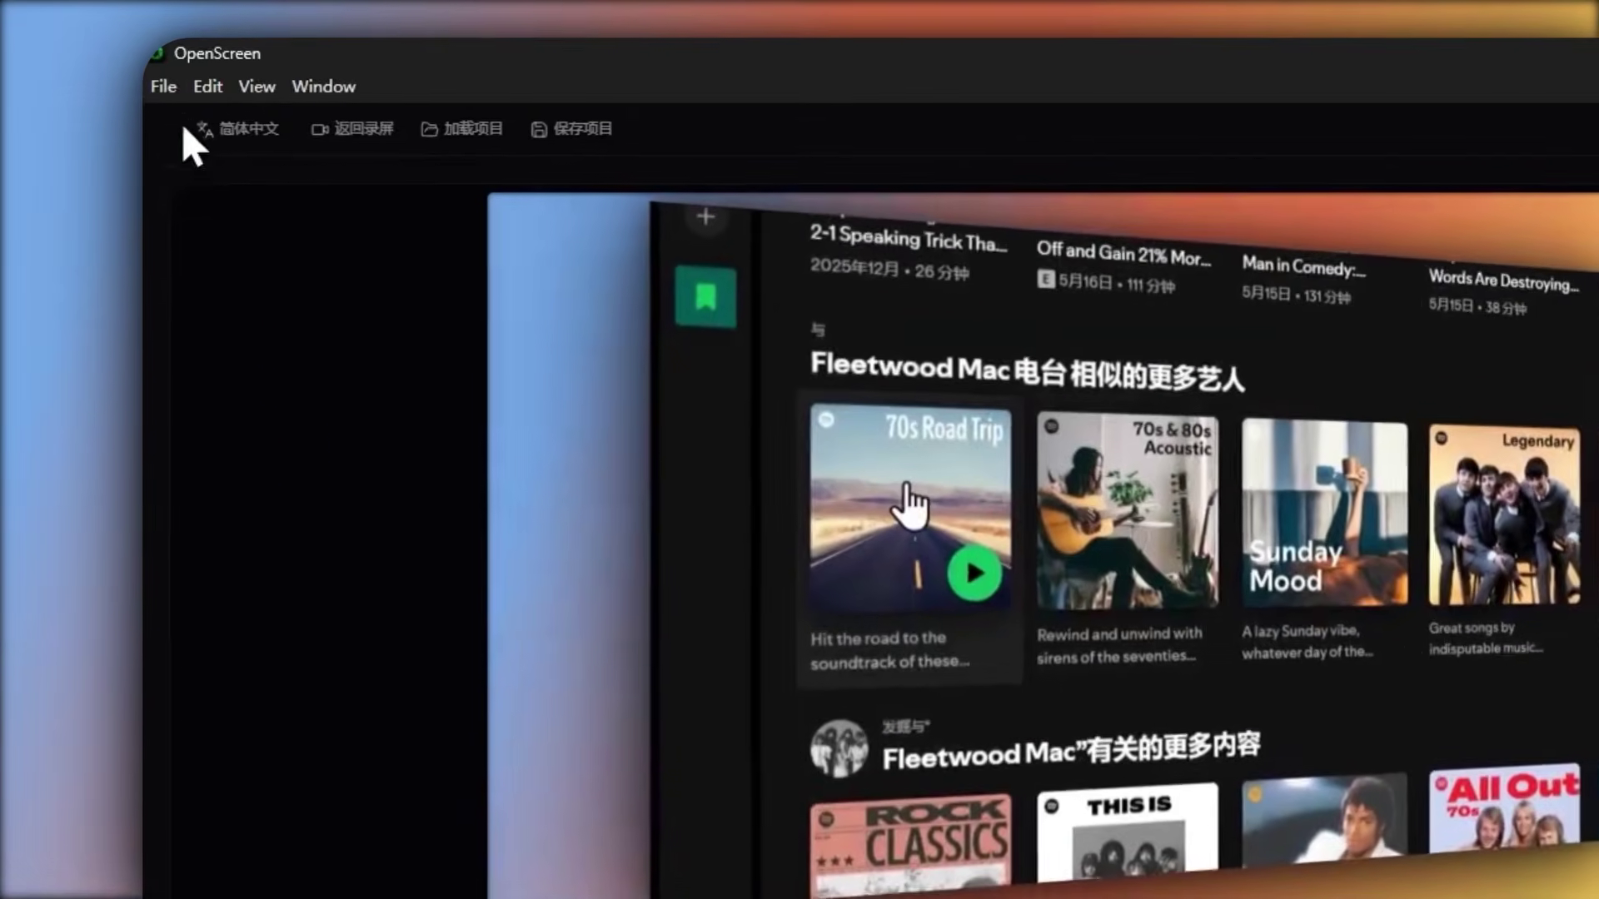
- Start saving the project in the recordings folder and choose JSON (*.json) as the file type
{"action": "left_click", "coordinate": [91, 89]}
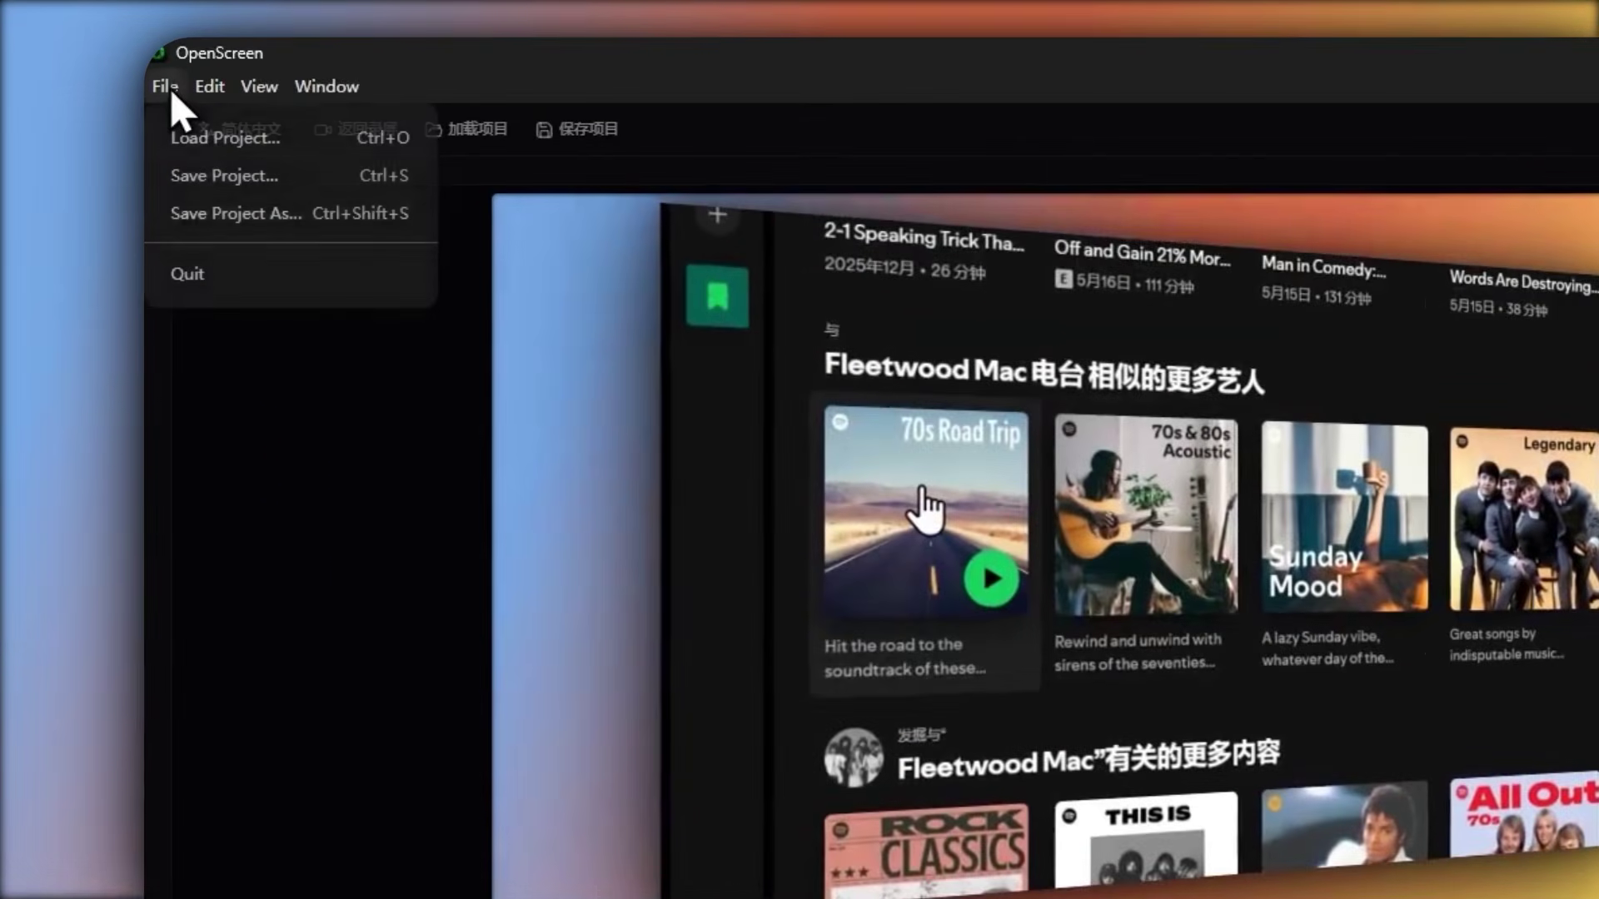
{"action": "left_click", "coordinate": [239, 188]}
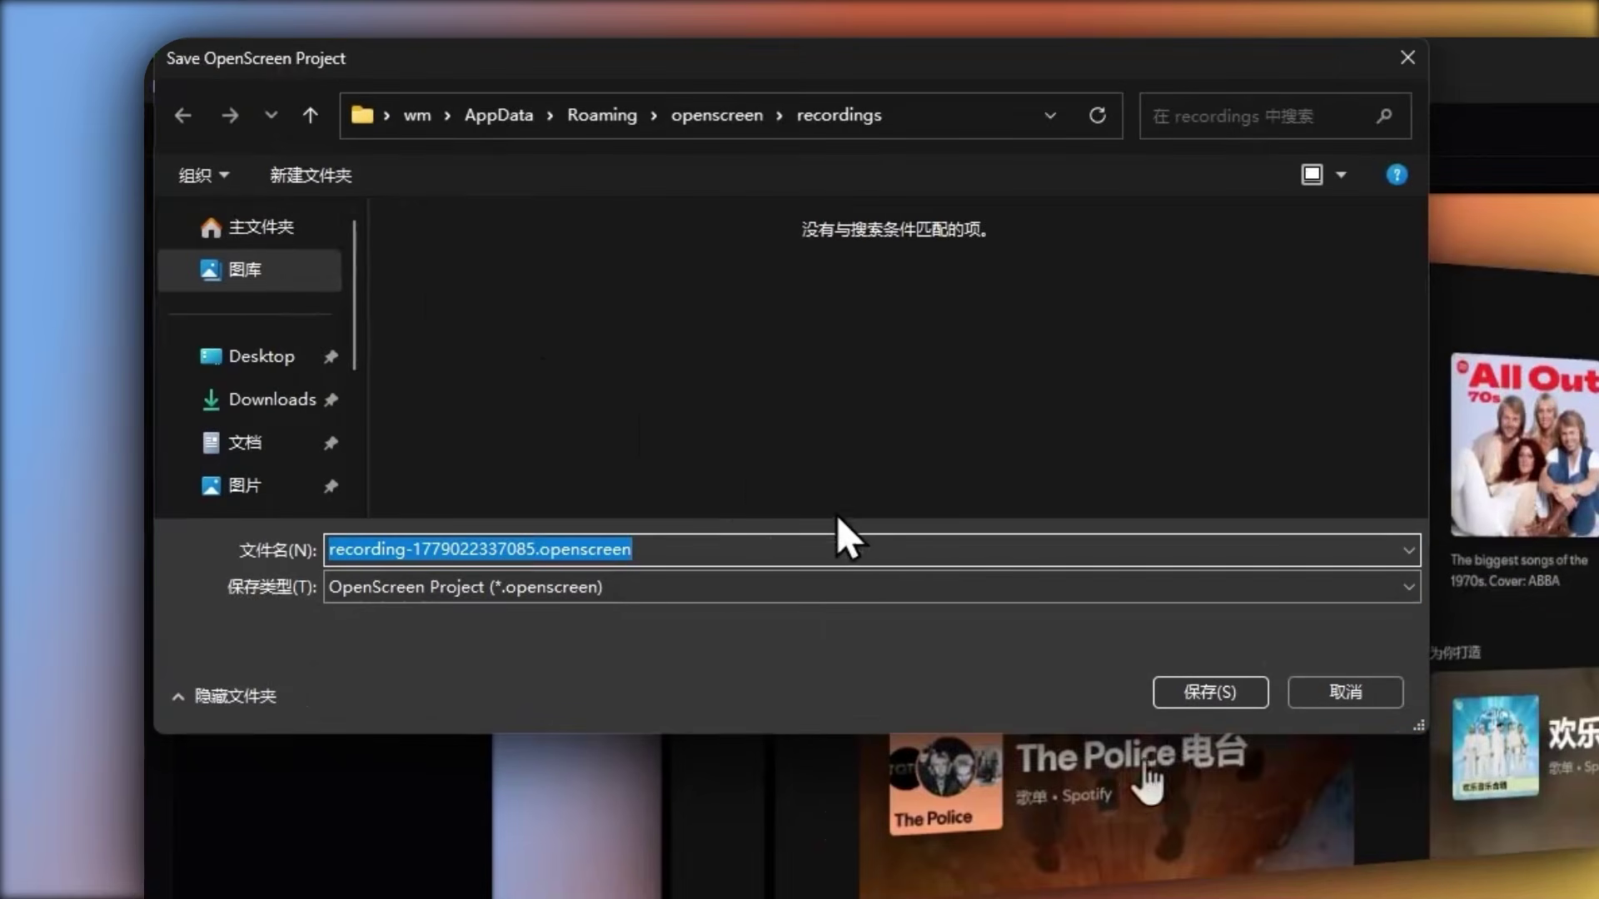
{"action": "left_click", "coordinate": [804, 586]}
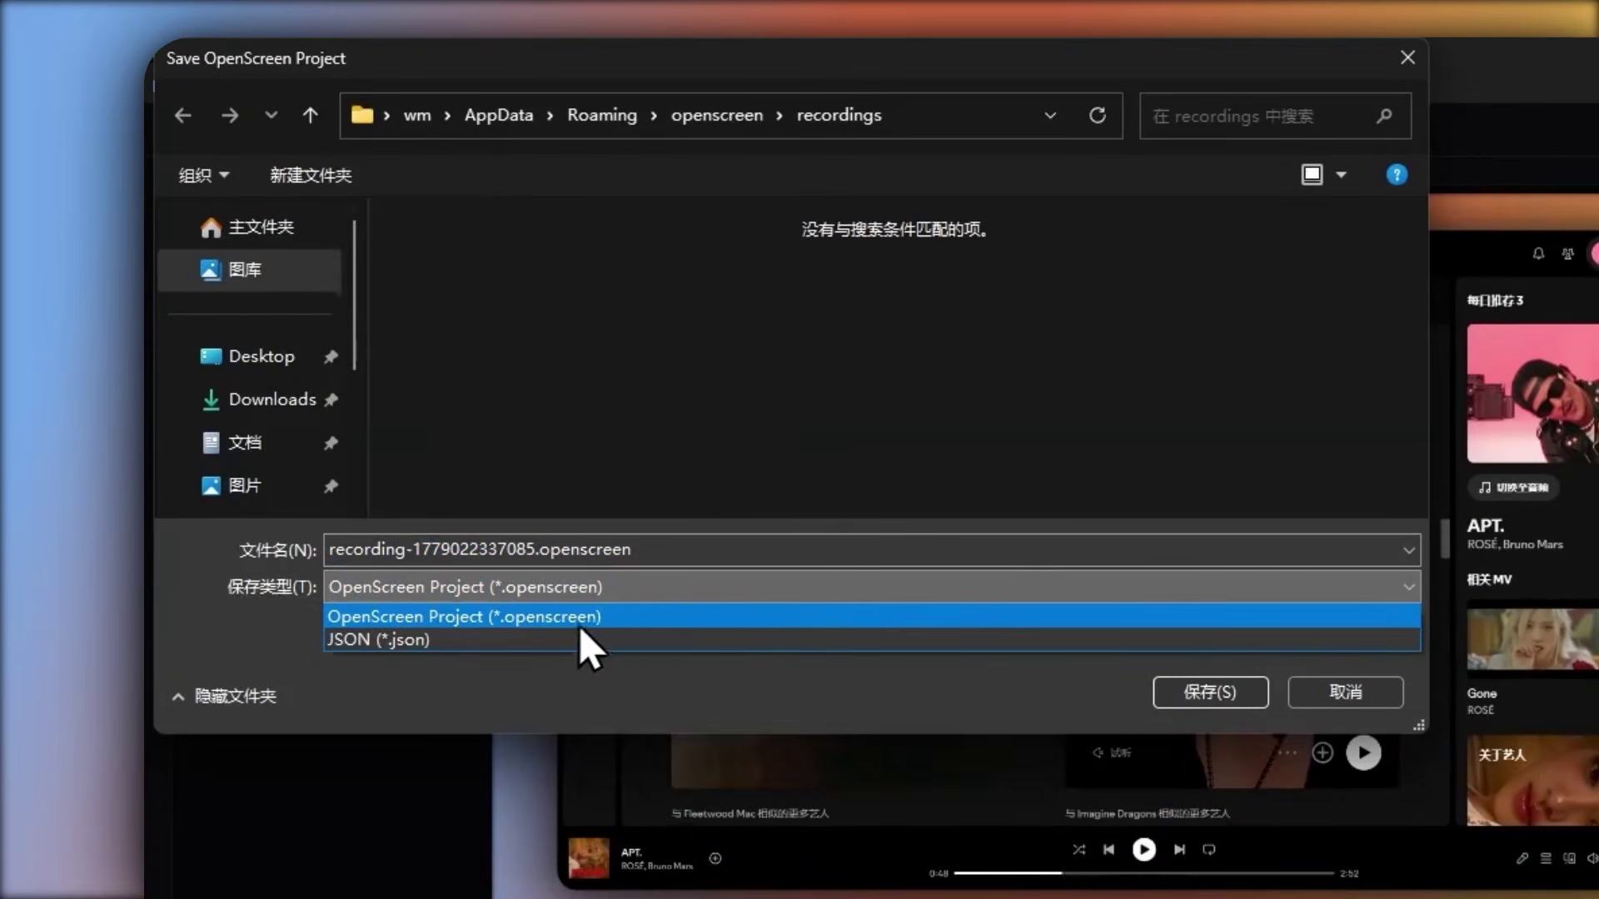
{"action": "left_click", "coordinate": [522, 640]}
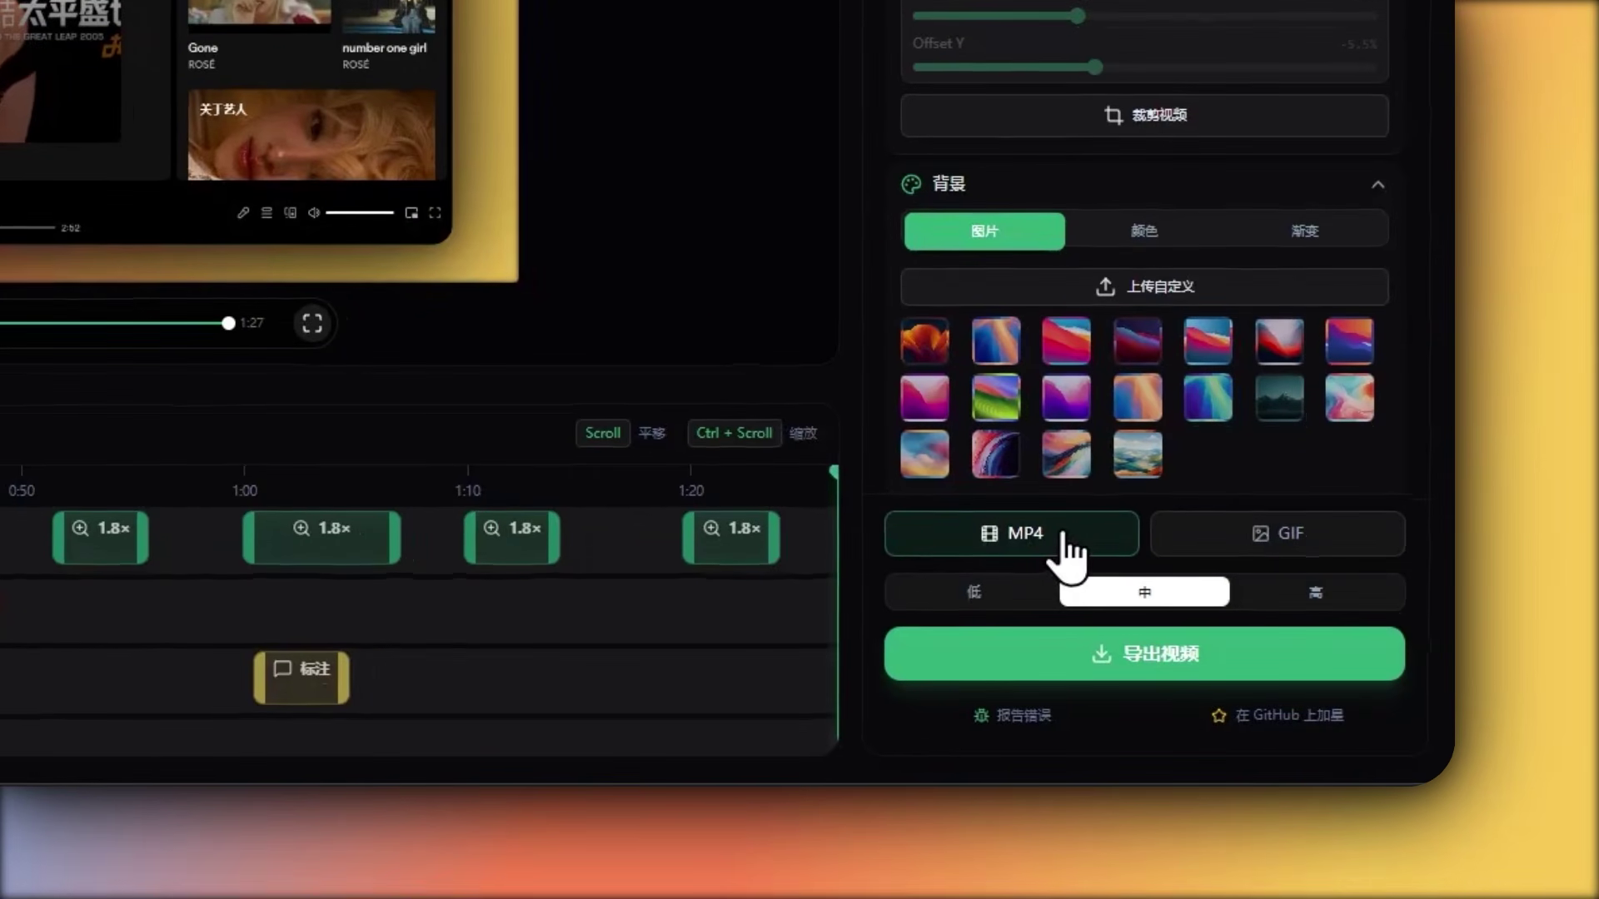
- Compare the low and high quality options for MP4, keep medium (中) and export the video
{"action": "left_click", "coordinate": [985, 601]}
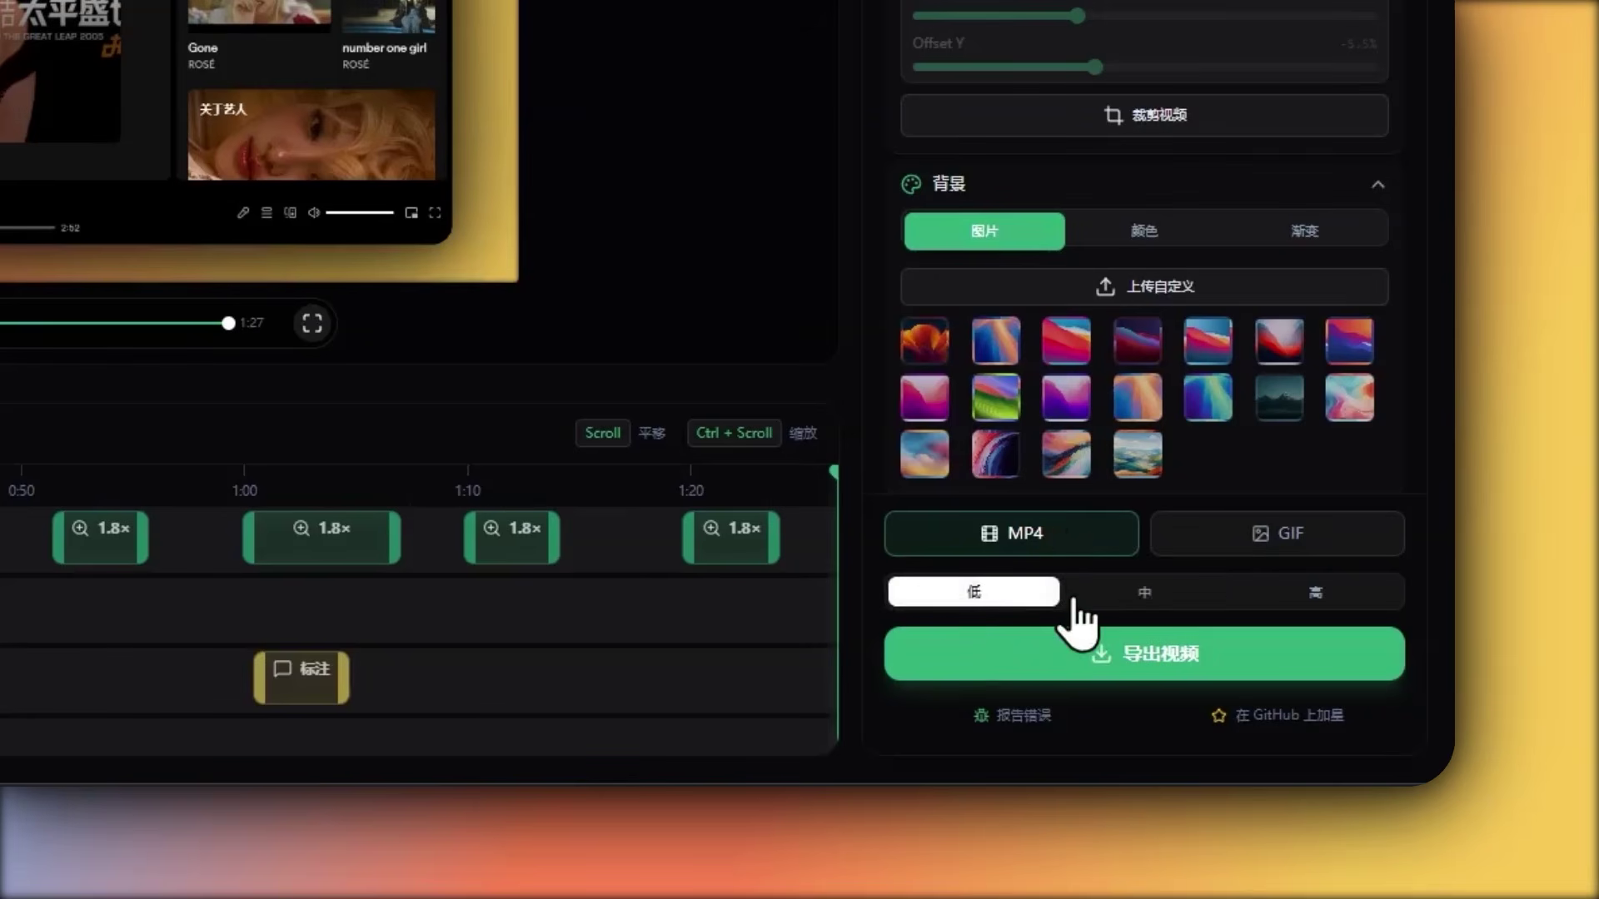
{"action": "left_click", "coordinate": [1157, 601]}
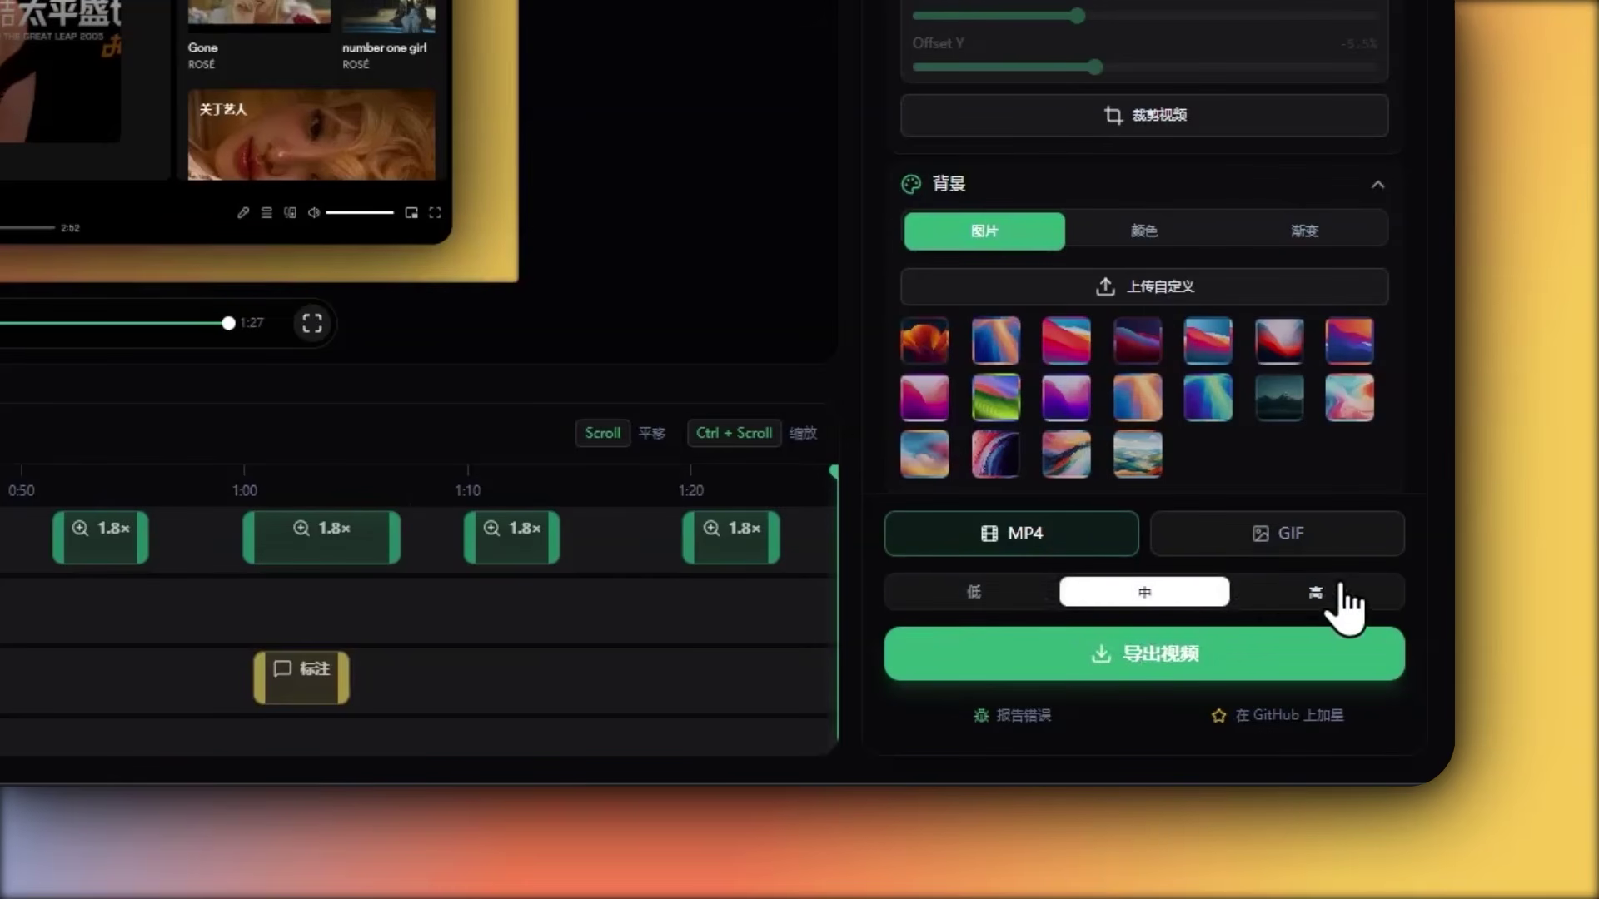
{"action": "left_click", "coordinate": [1339, 591]}
{"action": "left_click", "coordinate": [1163, 592]}
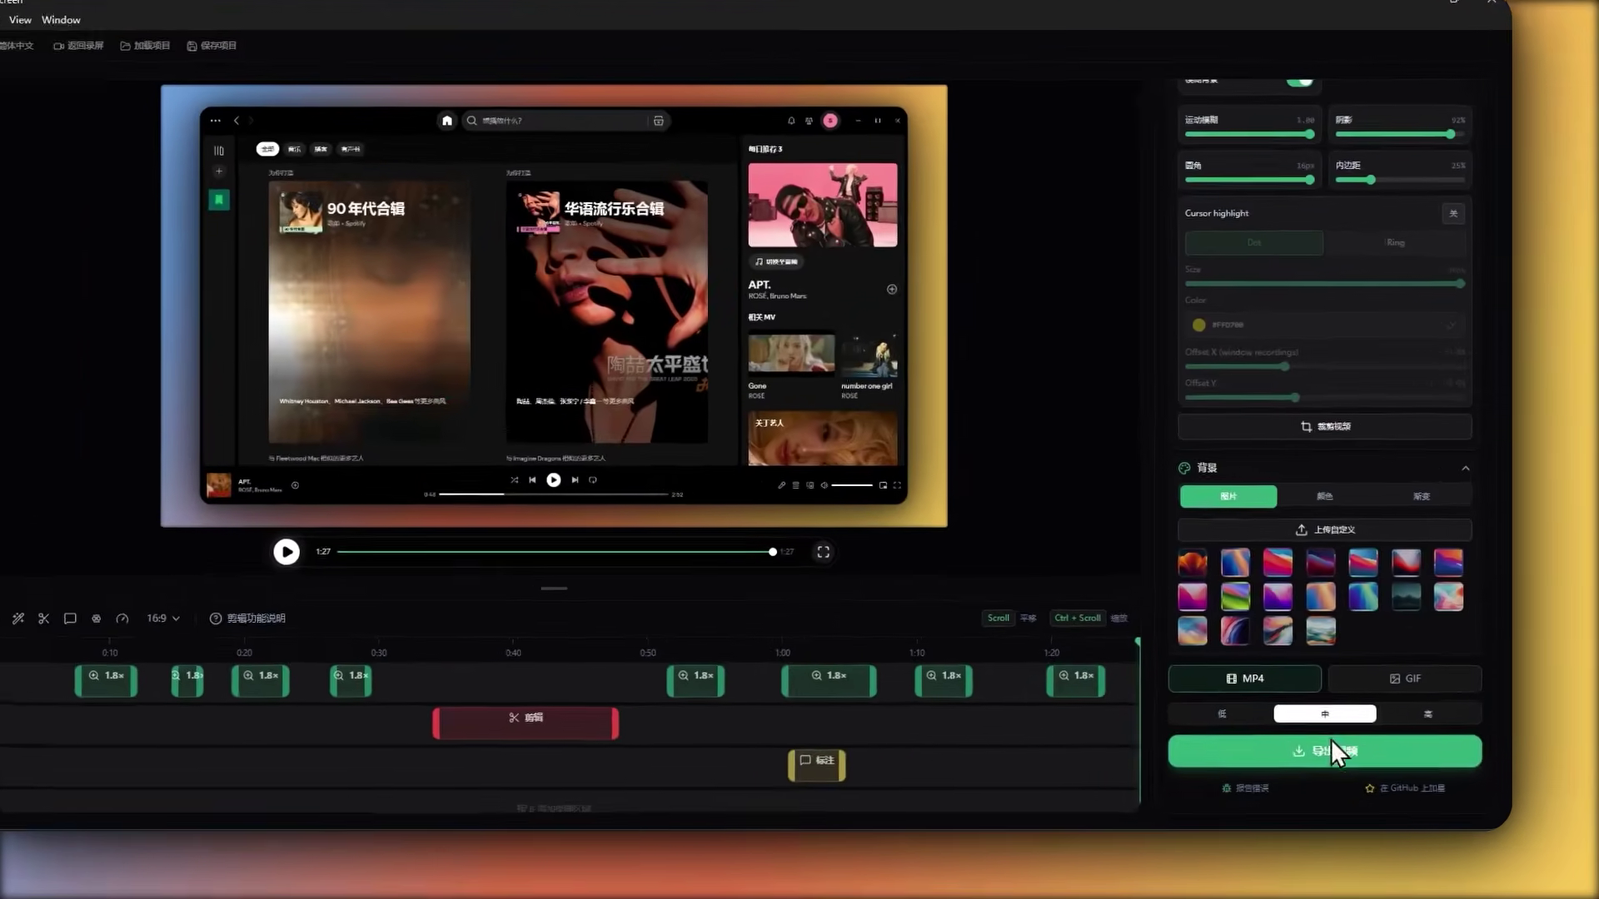
{"action": "left_click", "coordinate": [1331, 745]}
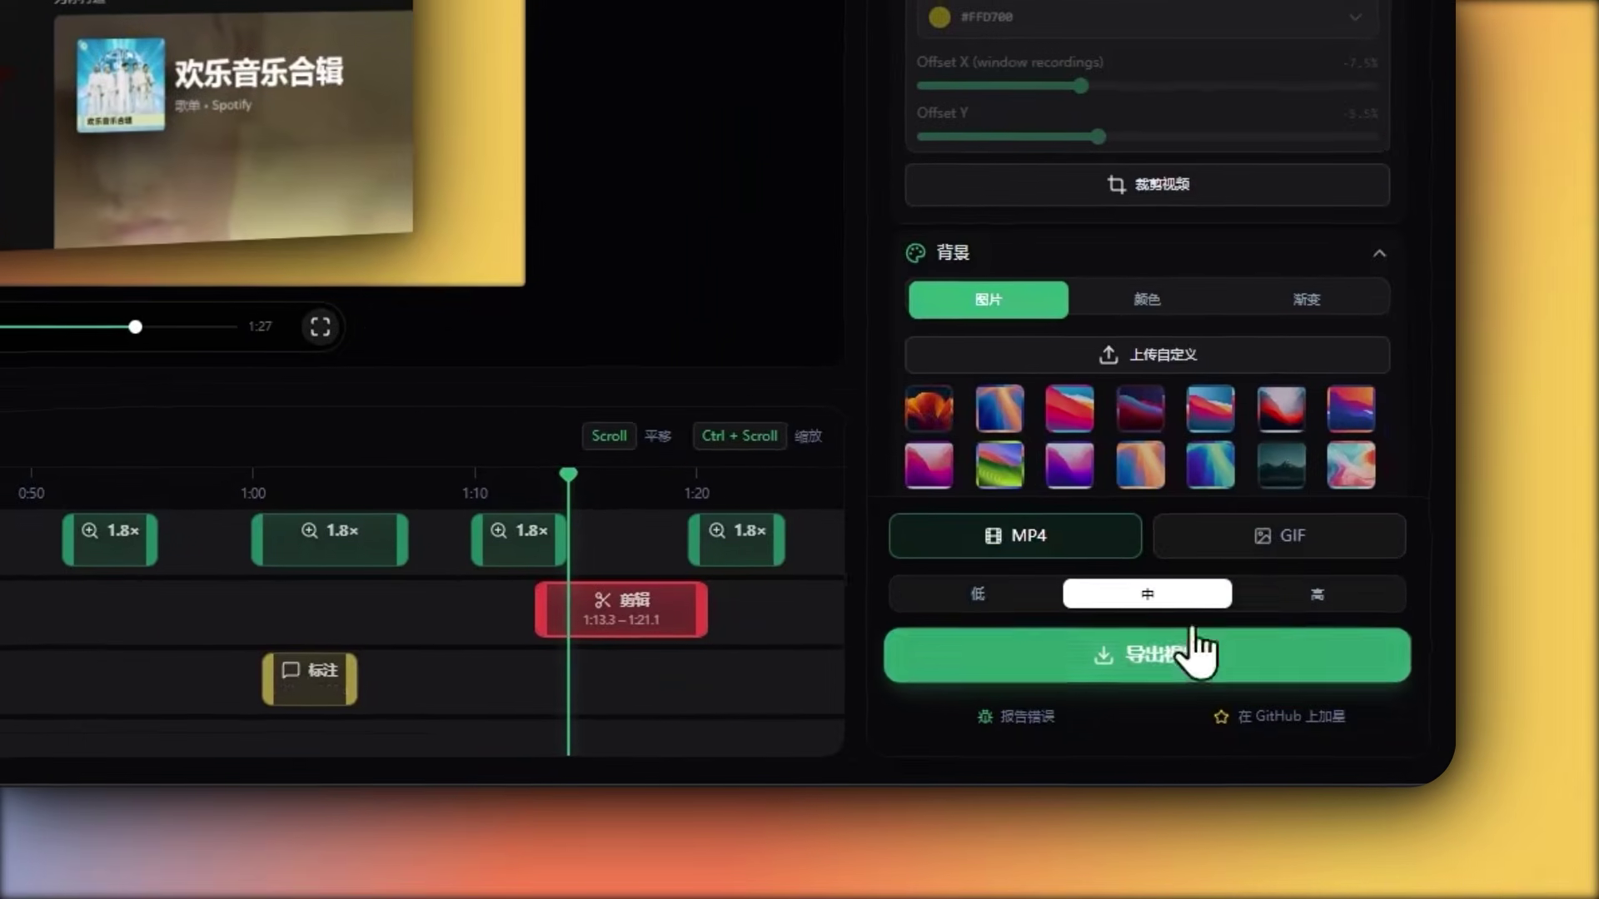
- Change the export format to GIF and export the recording at 15 fps in Med size
{"action": "left_click", "coordinate": [1423, 696]}
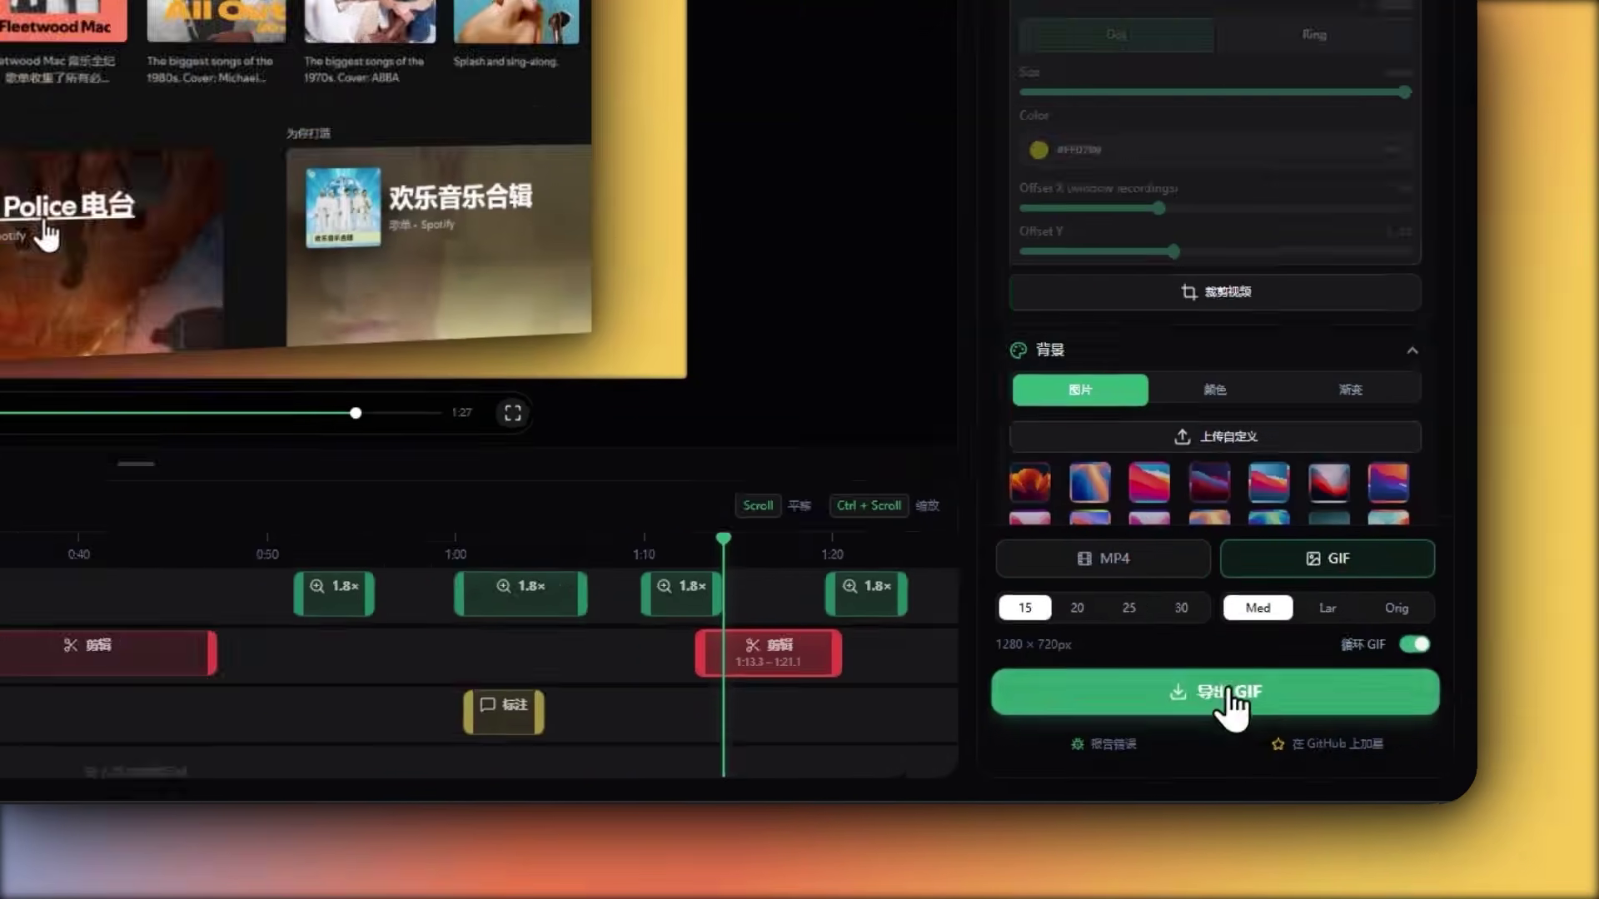
{"action": "left_click", "coordinate": [1157, 653]}
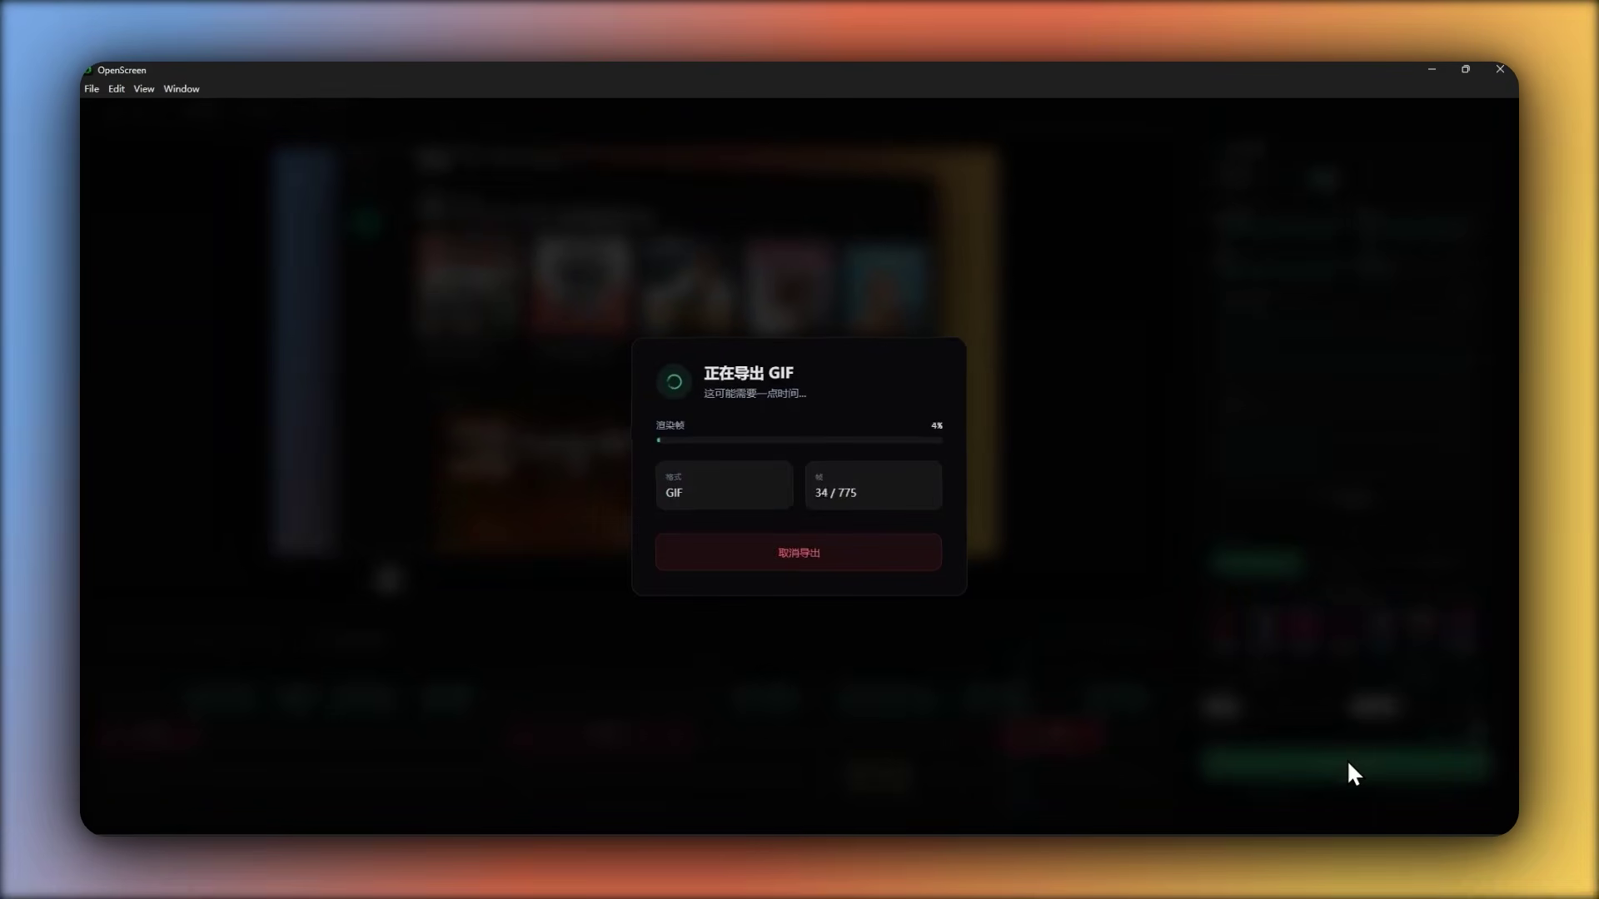